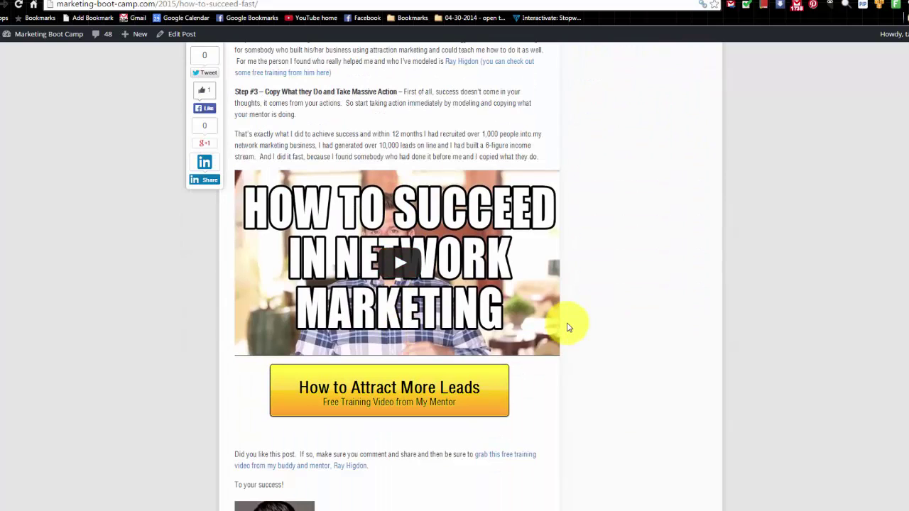
Review the network marketing blog post back up to its header, and switch to the YouTube video page
scroll(568, 328, "up", 6)
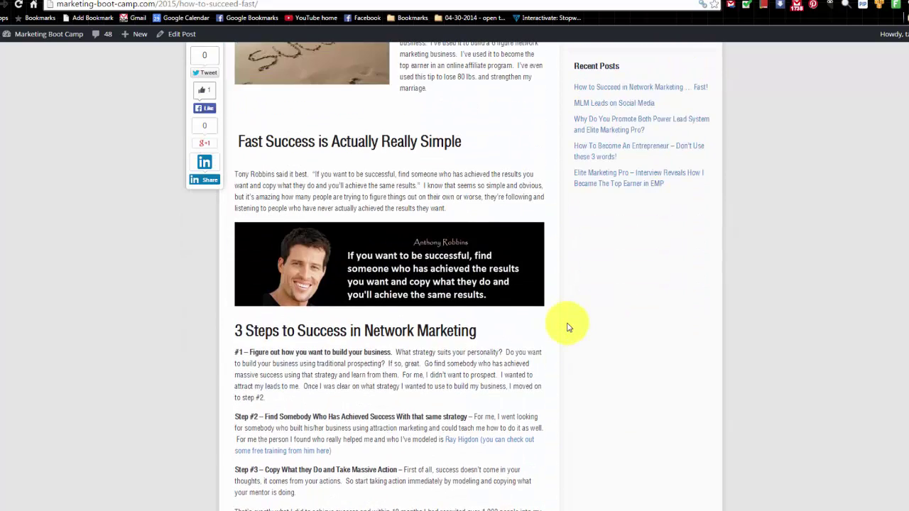
scroll(554, 324, "up", 6)
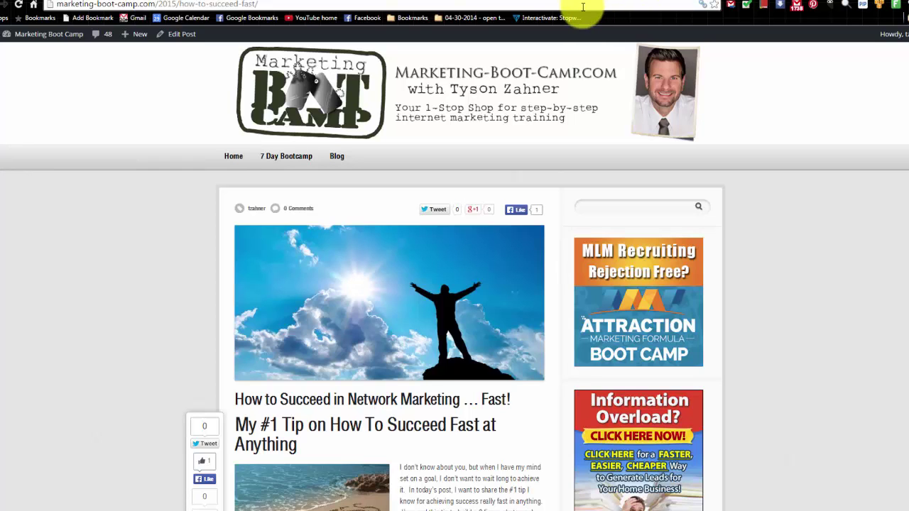
left_click(332, 0)
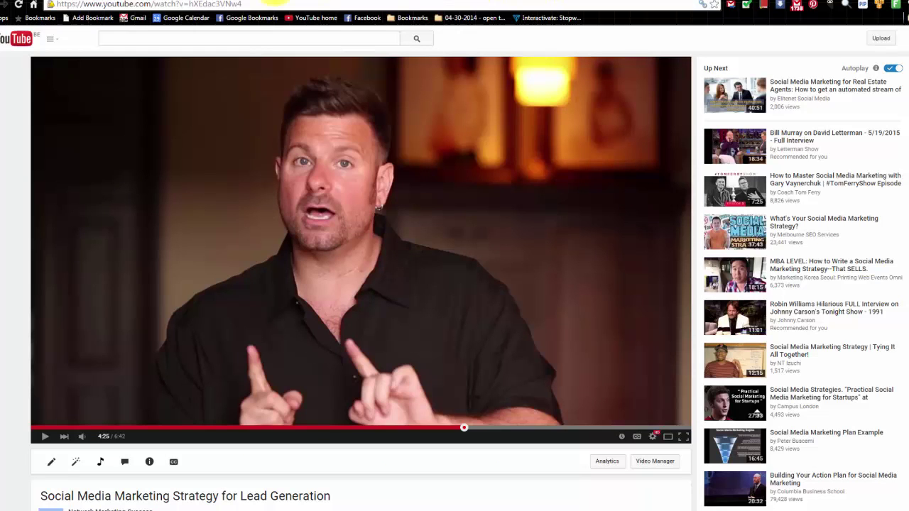
Switch to ClickFunnels and open the Test Funnel from the list of all funnels
left_click(541, 1)
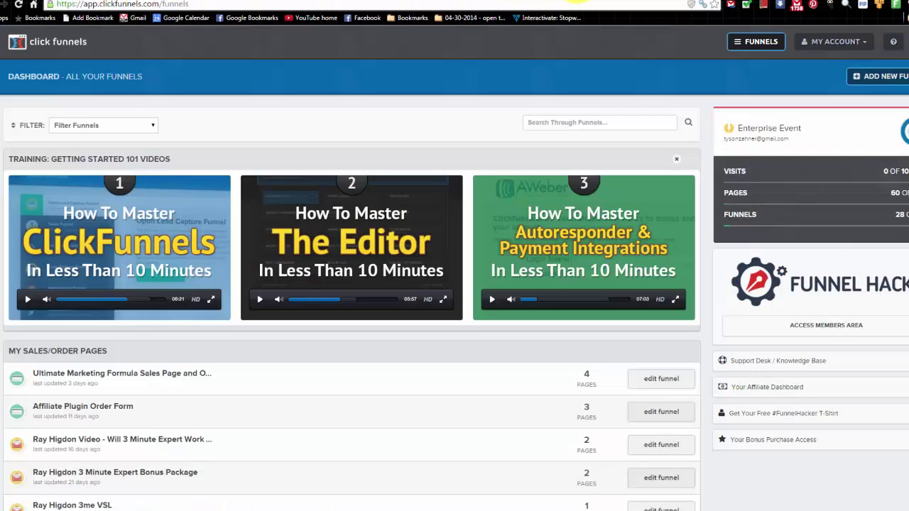
left_click(746, 43)
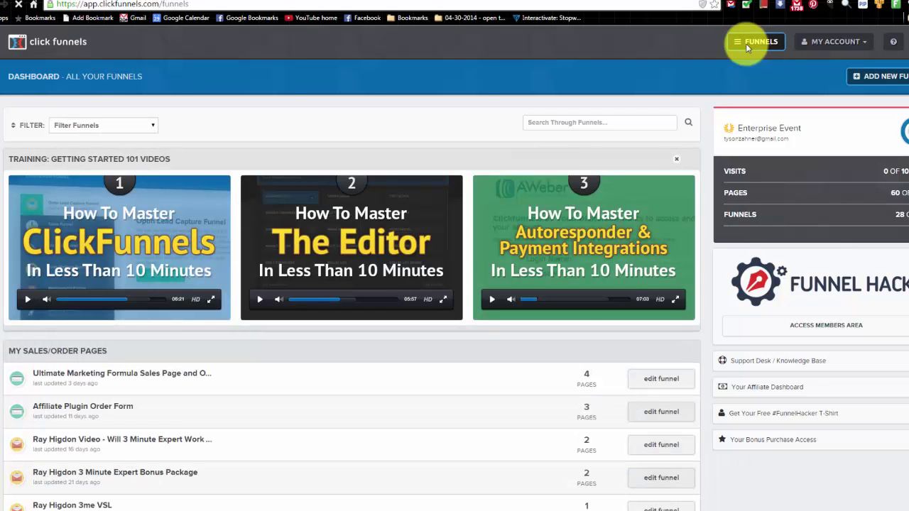
scroll(323, 300, "down", 7)
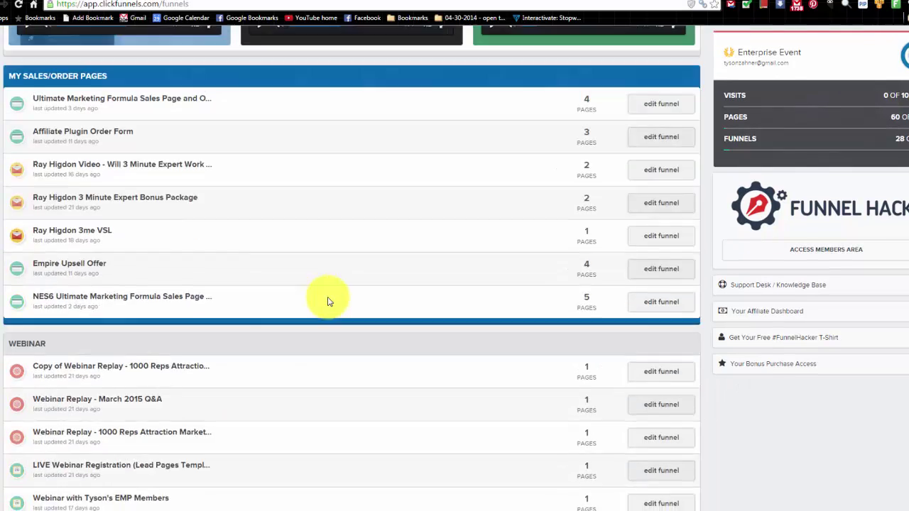
scroll(213, 312, "down", 1)
left_click(54, 327)
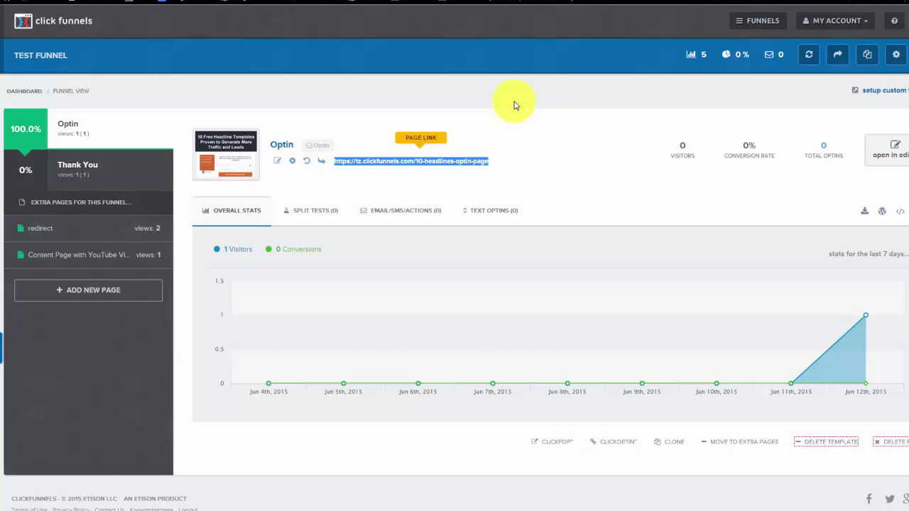
View the "Social Media Marketing Strategy for Lead Generation" video page on YouTube and return to the Test Funnel's Optin step in ClickFunnels
left_click(569, 1)
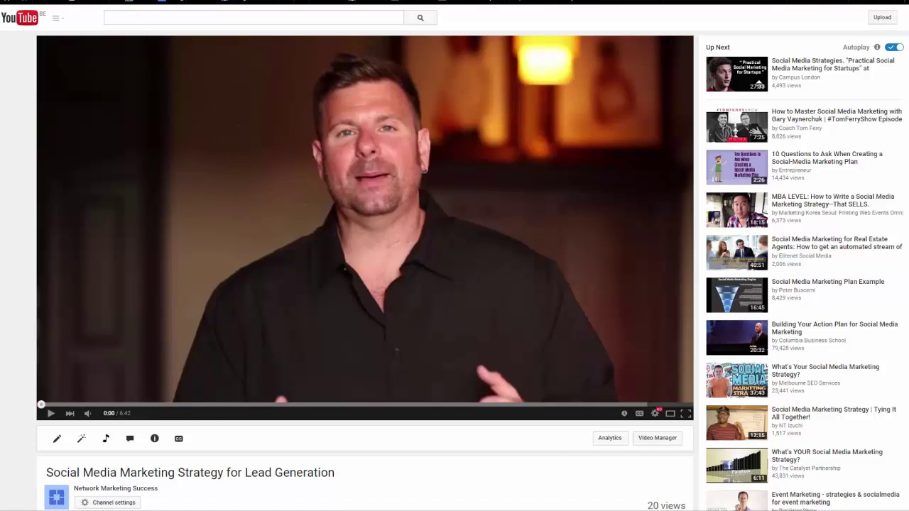
left_click(167, 2)
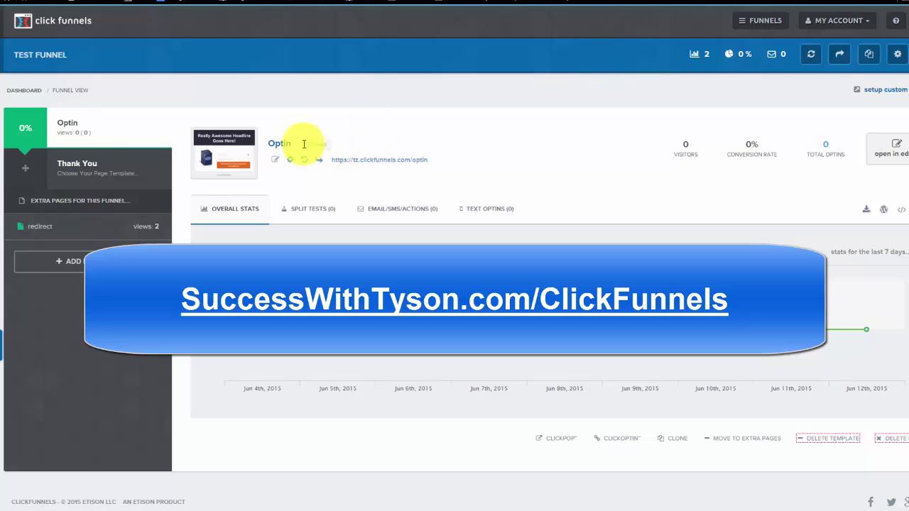
left_click(75, 184)
left_click(87, 139)
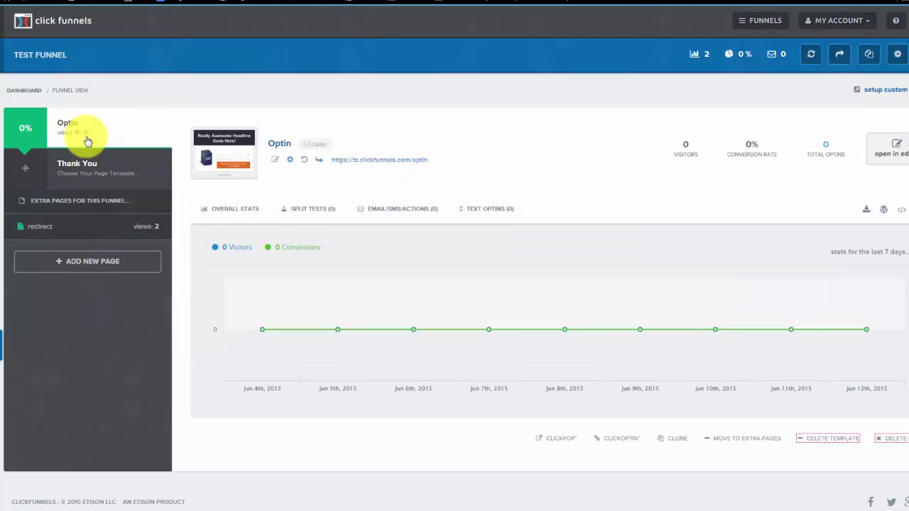
Add a new page named "Content Page with YouTube Video" to the funnel
left_click(97, 270)
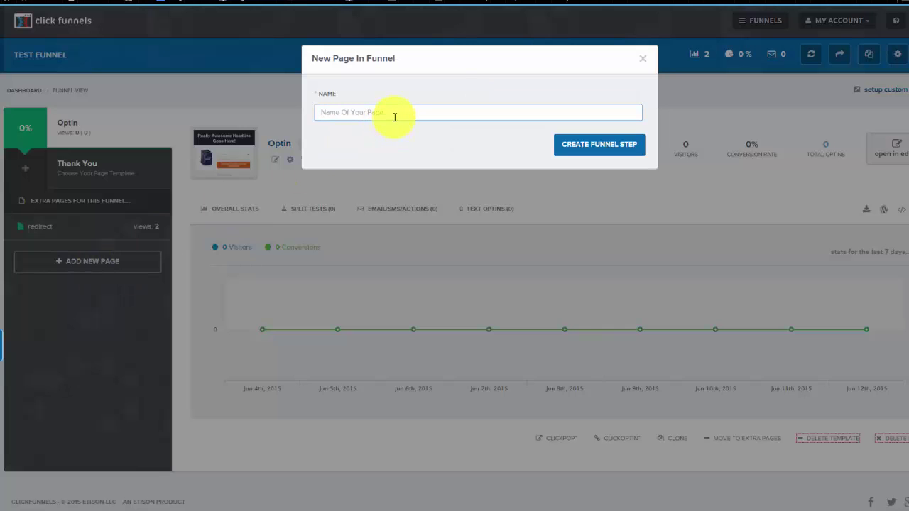
type("Content Page with YouTube Video")
left_click(609, 146)
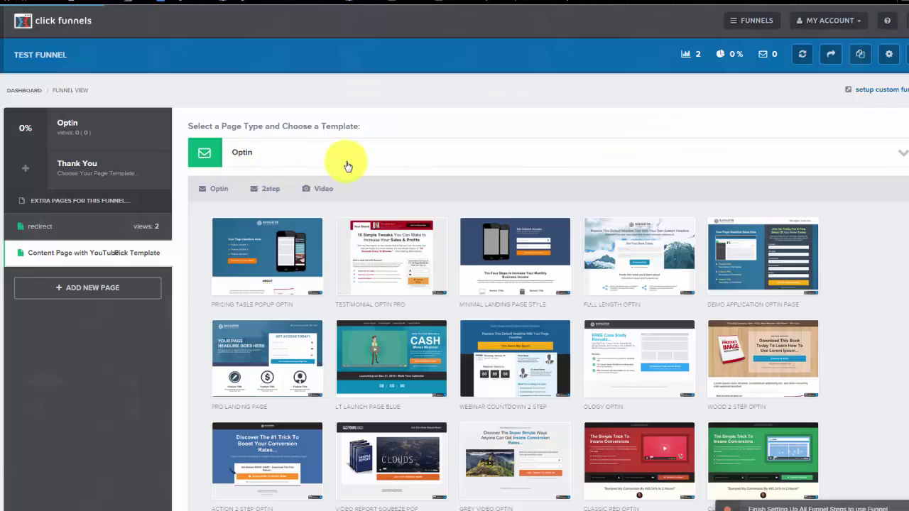
Change the new page's type from Optin to Sales and accept the change of template category
left_click(347, 166)
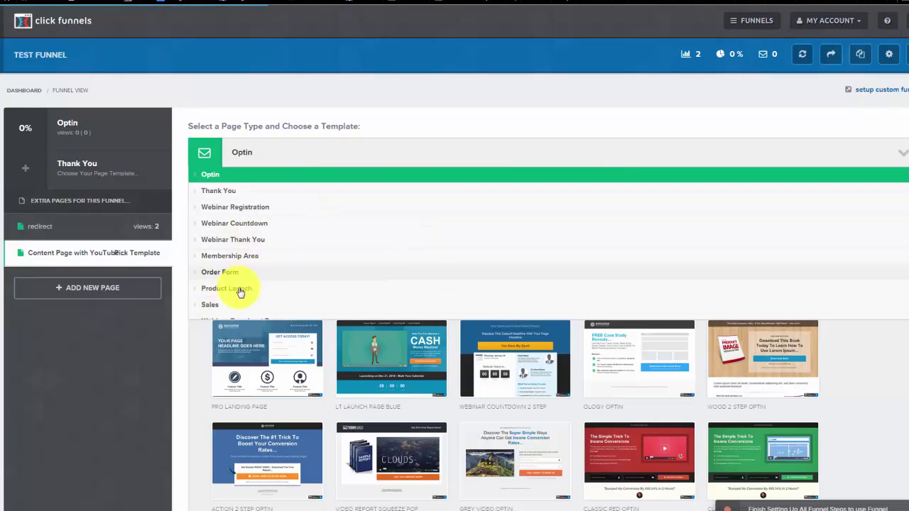
scroll(240, 290, "down", 1)
left_click(219, 275)
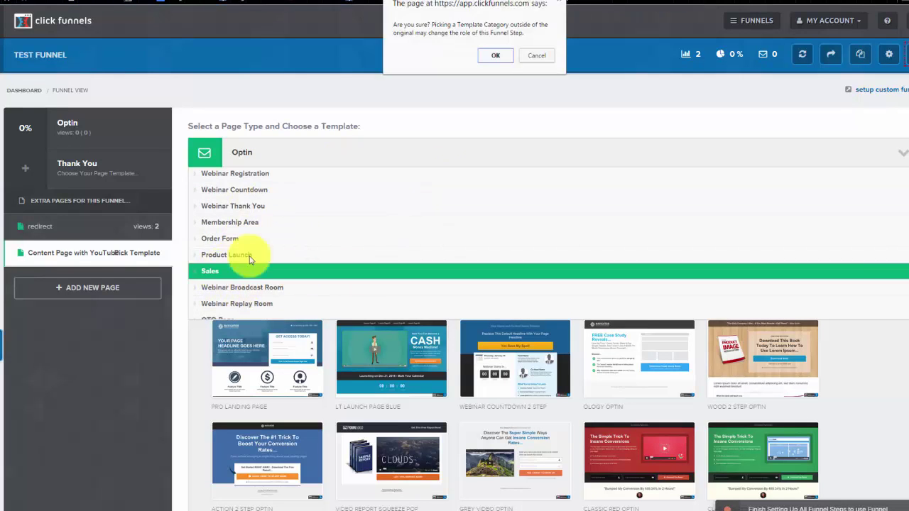
left_click(509, 55)
Apply the Big Sales Page template to the content page and open the page in the editor
scroll(848, 294, "down", 2)
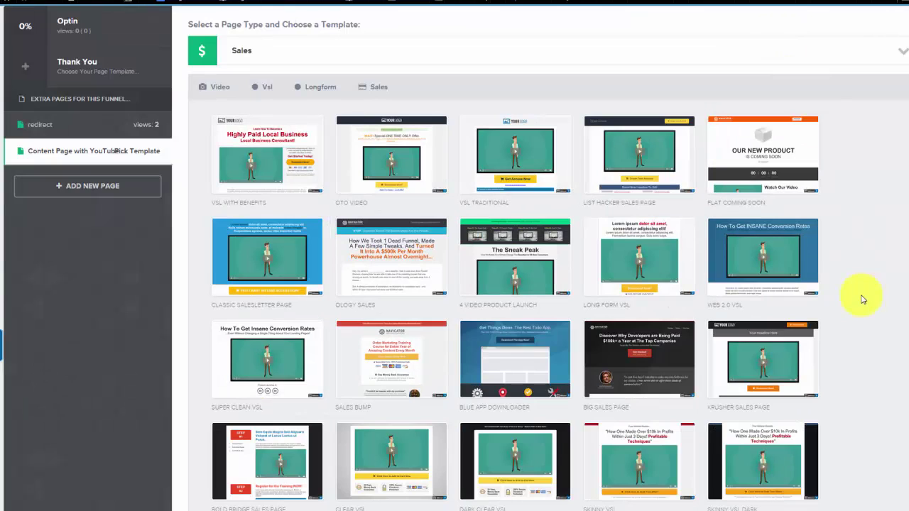
scroll(863, 300, "down", 2)
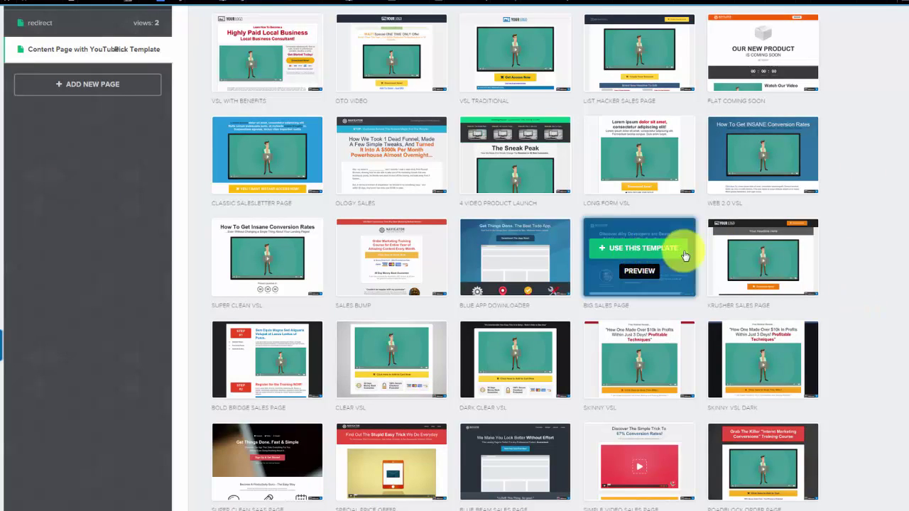
mouse_move(629, 243)
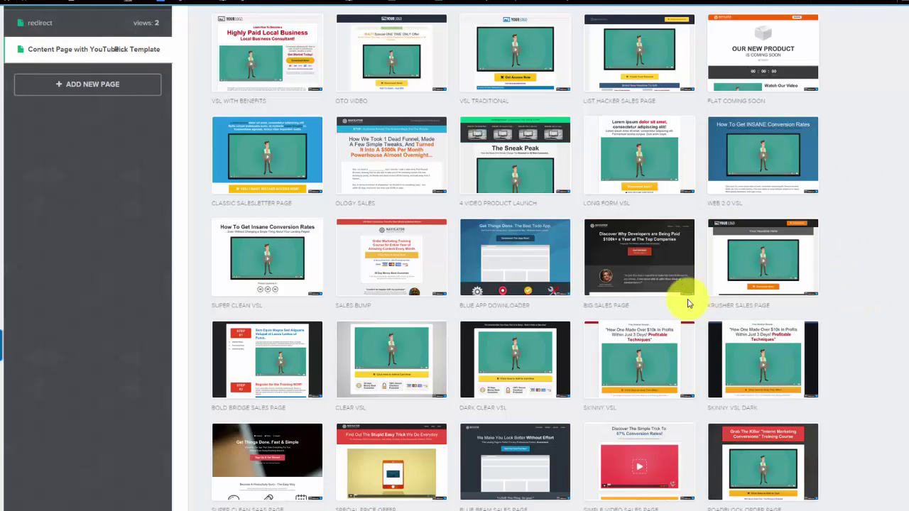
mouse_move(686, 244)
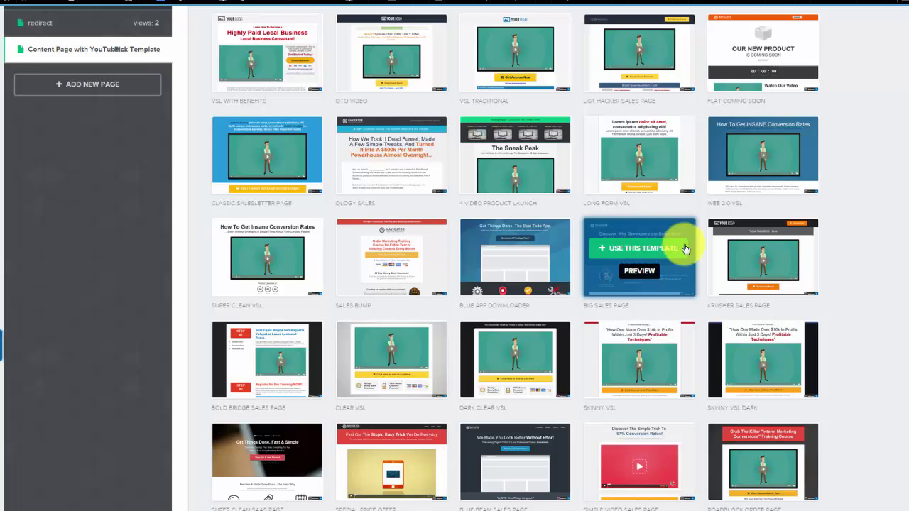
left_click(618, 248)
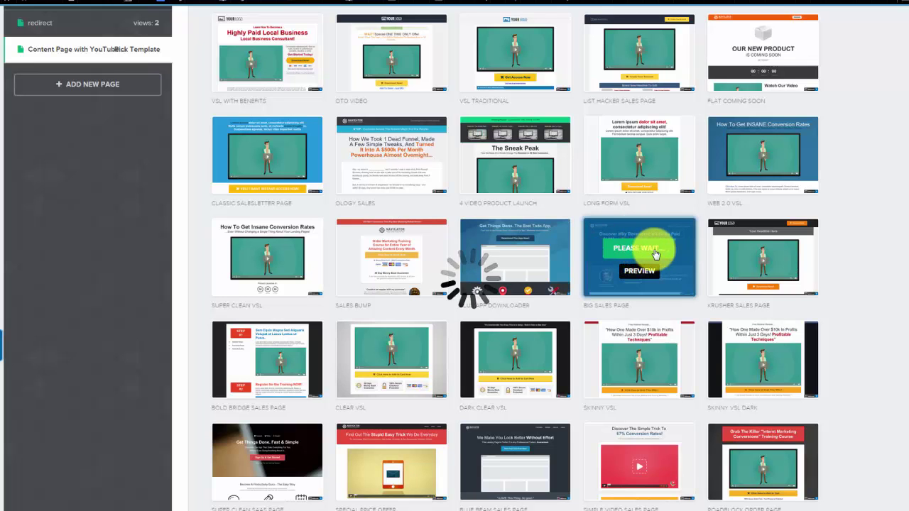
left_click(881, 153)
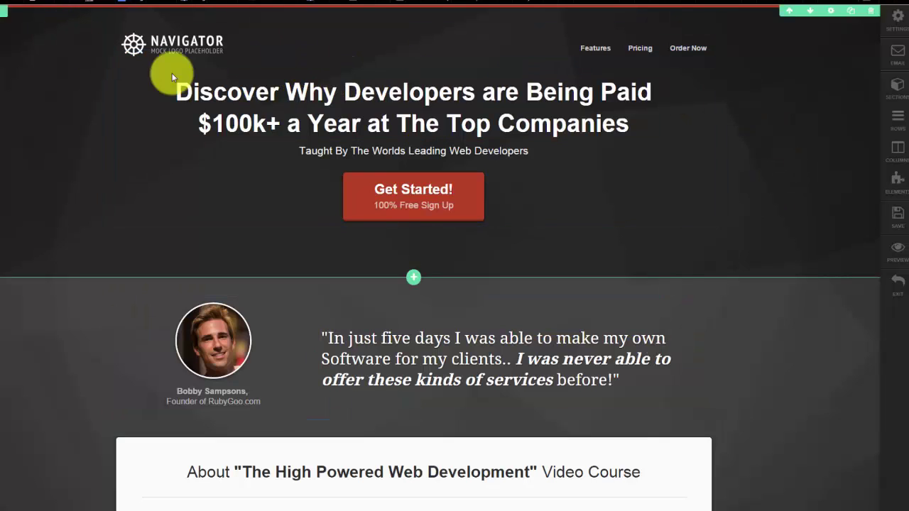
Replace the main headline with "How To Get Red Hot Targeted Leads from Social Media Without Breaking the Bank"
left_click(489, 123)
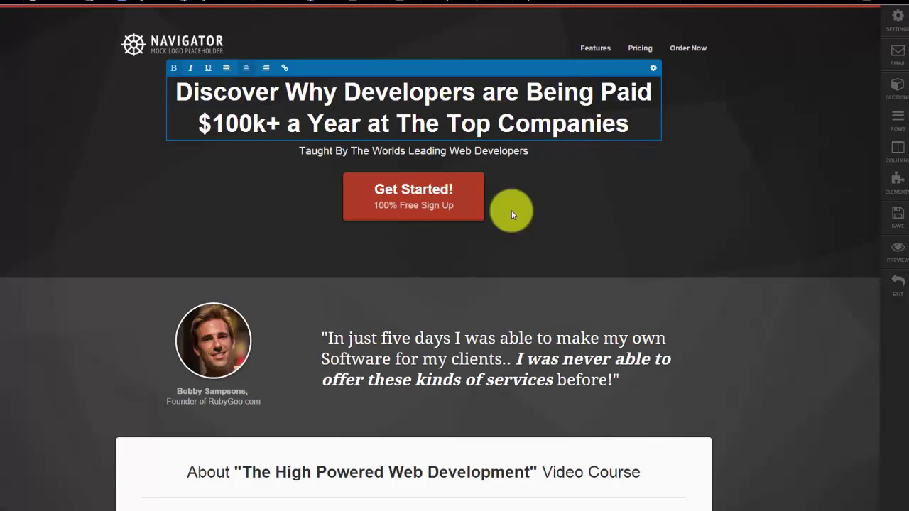
key("ctrl+a")
type("How To Get Red Targeted Leads from Social Media Without Breaking the Bank")
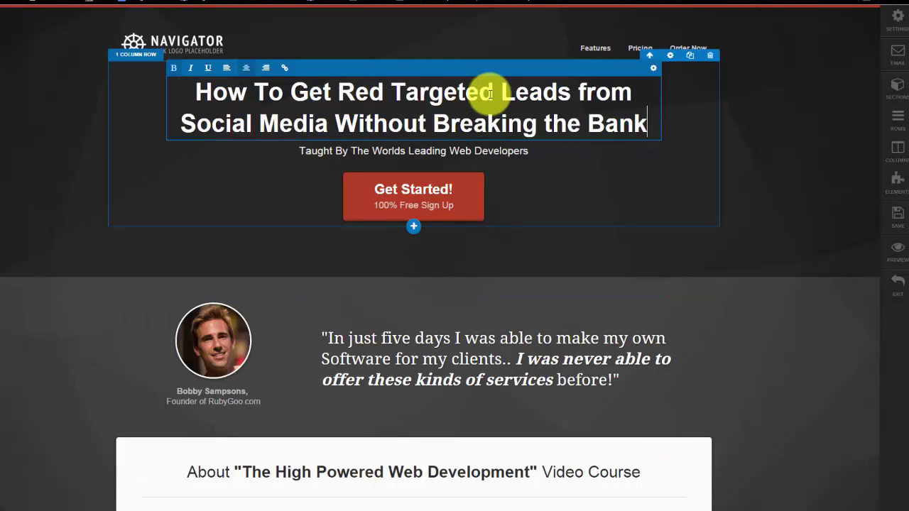
left_click(392, 92)
type("Hot")
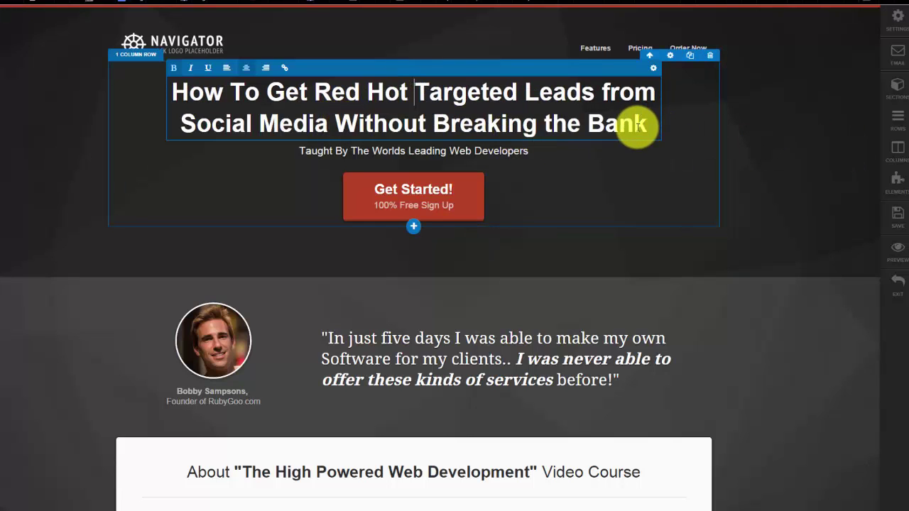
left_click_drag(642, 128, 147, 89)
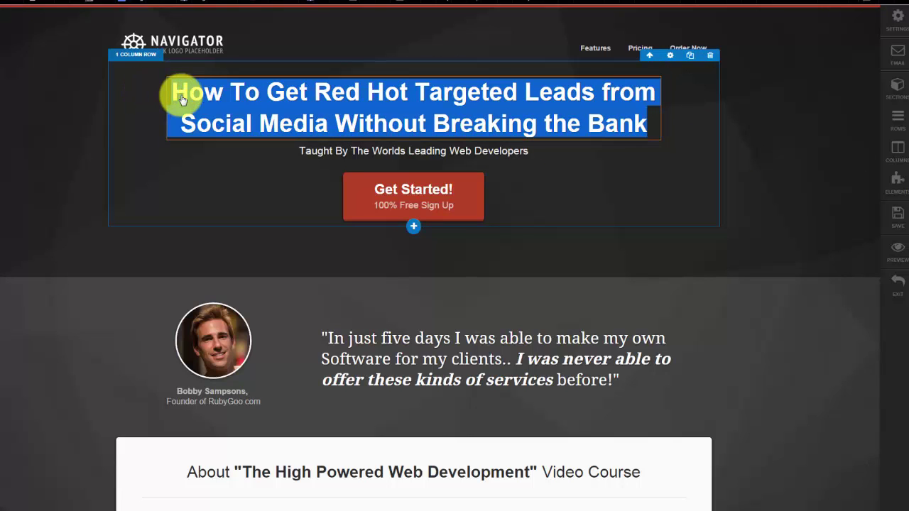
left_click(174, 99)
left_click_drag(170, 90, 657, 131)
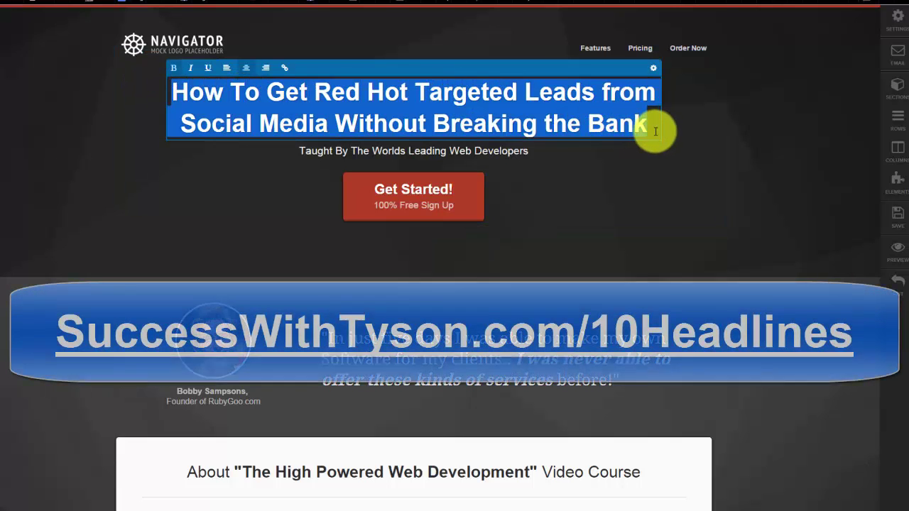
left_click(654, 132)
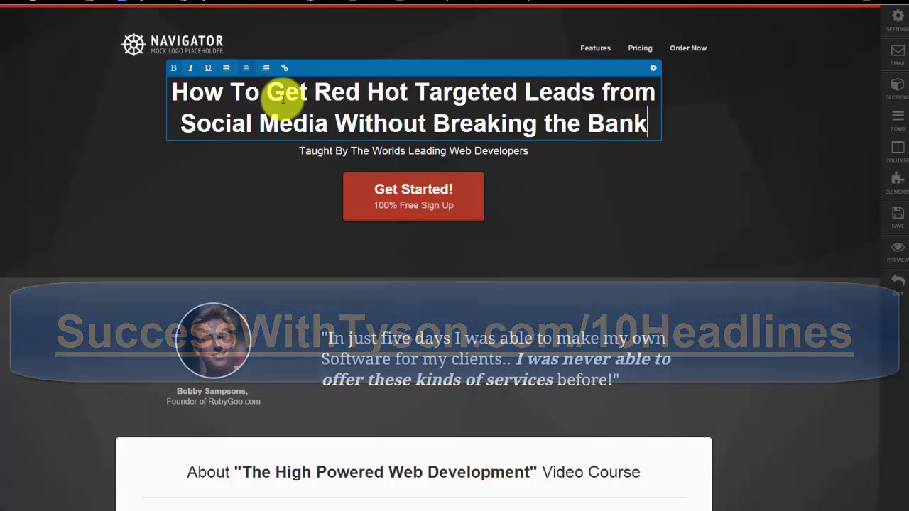
left_click(174, 91)
left_click_drag(174, 91, 657, 137)
left_click(738, 150)
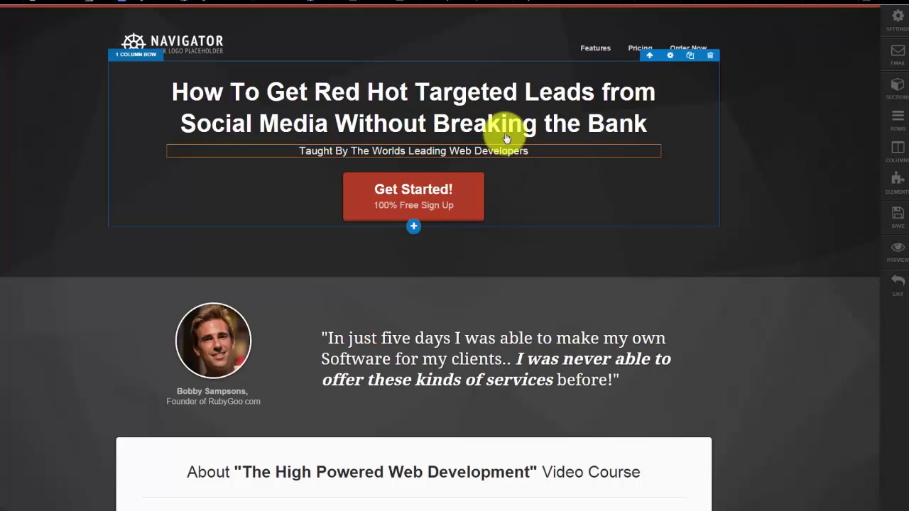
Delete the Get Started button and the "Taught By The Worlds Leading Web Developers" subheadline below the main headline
mouse_move(432, 189)
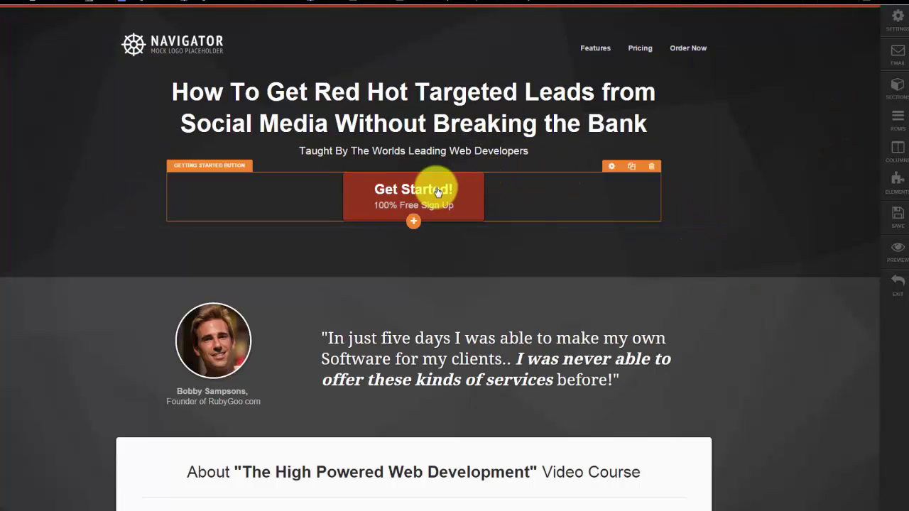
left_click(653, 168)
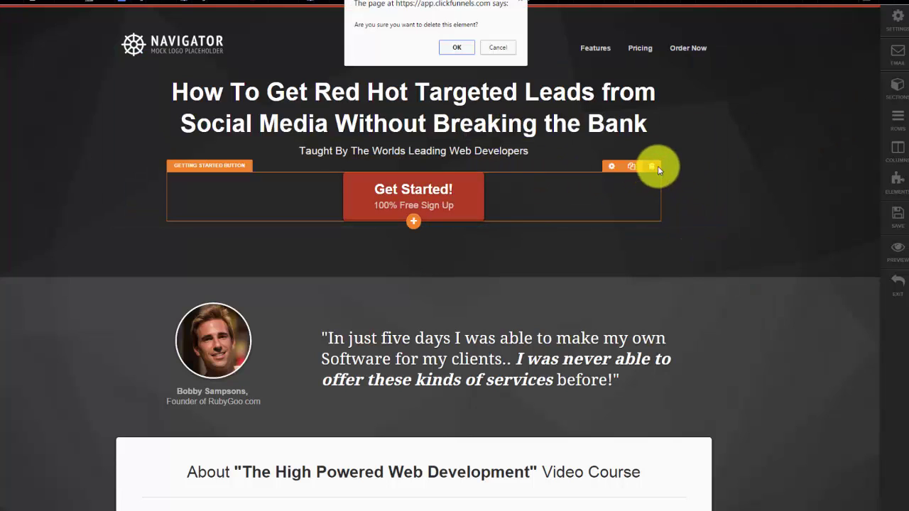
left_click(460, 47)
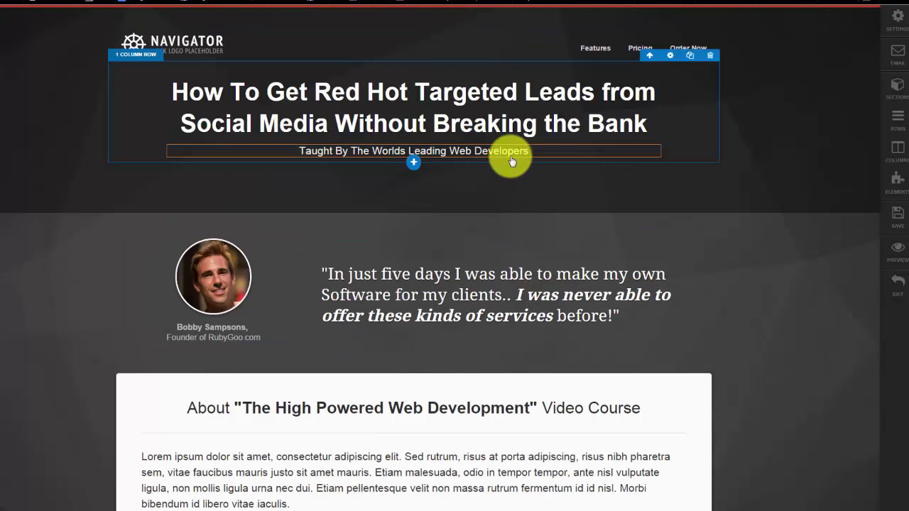
left_click(655, 141)
left_click(450, 47)
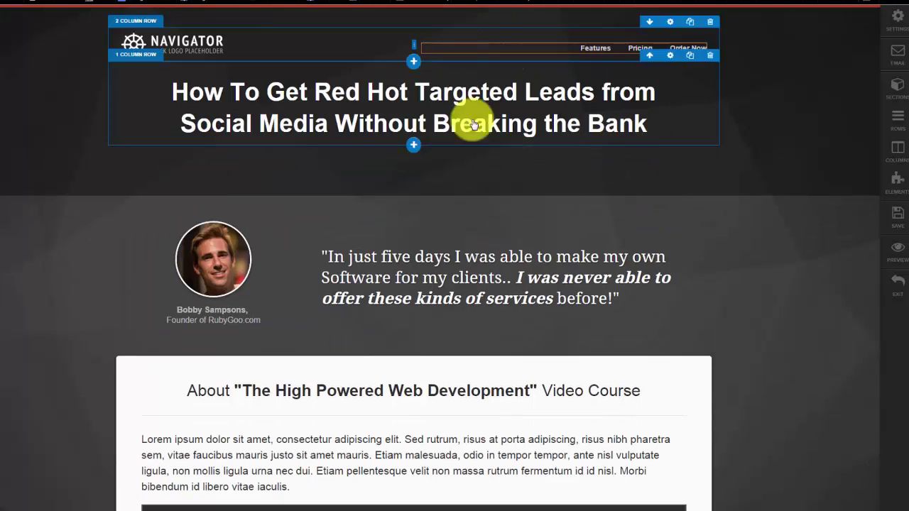
Examine the settings of the header logo and of the navigation links, and return to the page
left_click(174, 48)
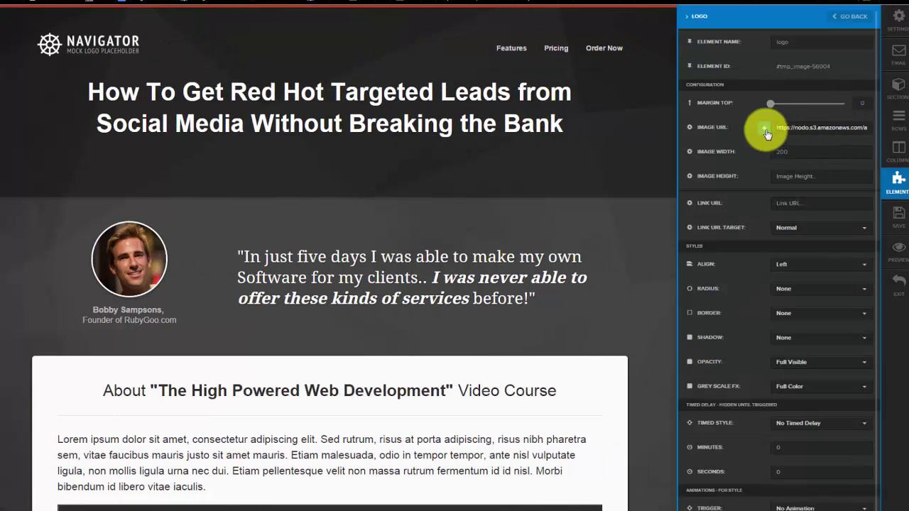
left_click(583, 173)
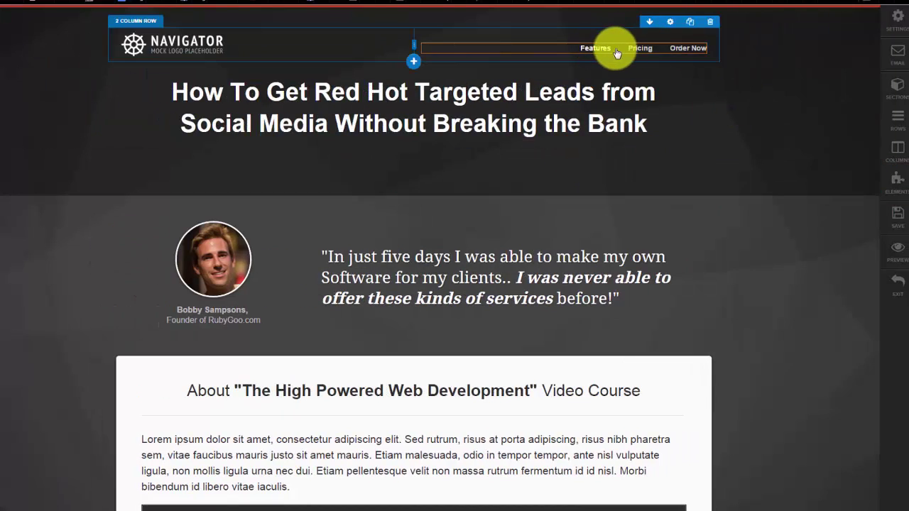
left_click(591, 52)
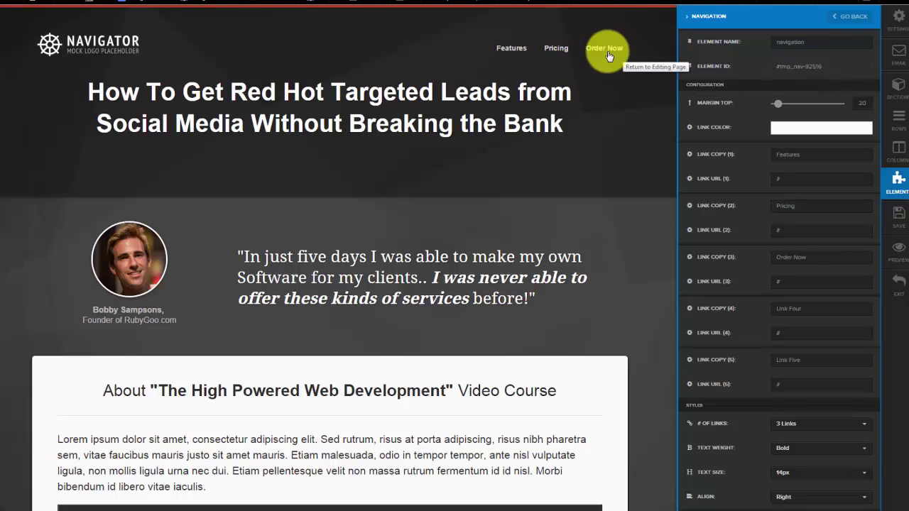
left_click(700, 190)
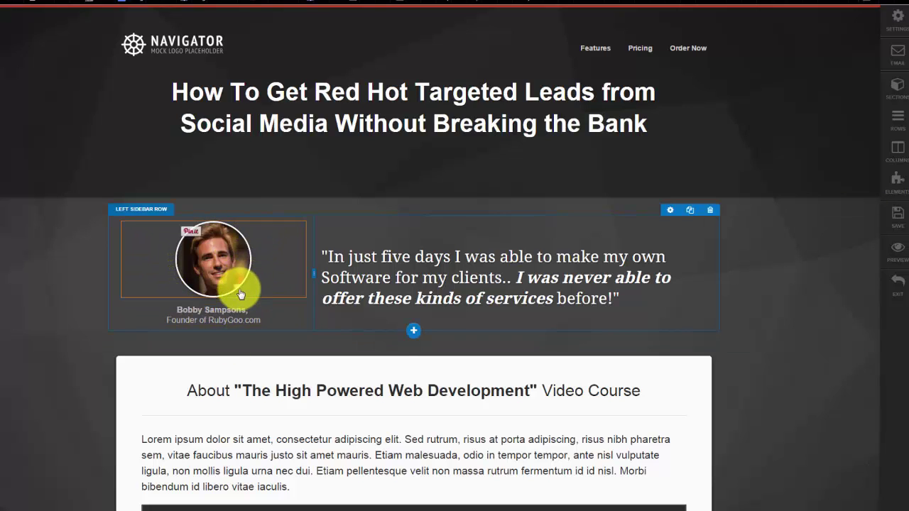
Hide the Testimonial section between the header and the sales copy
left_click(895, 100)
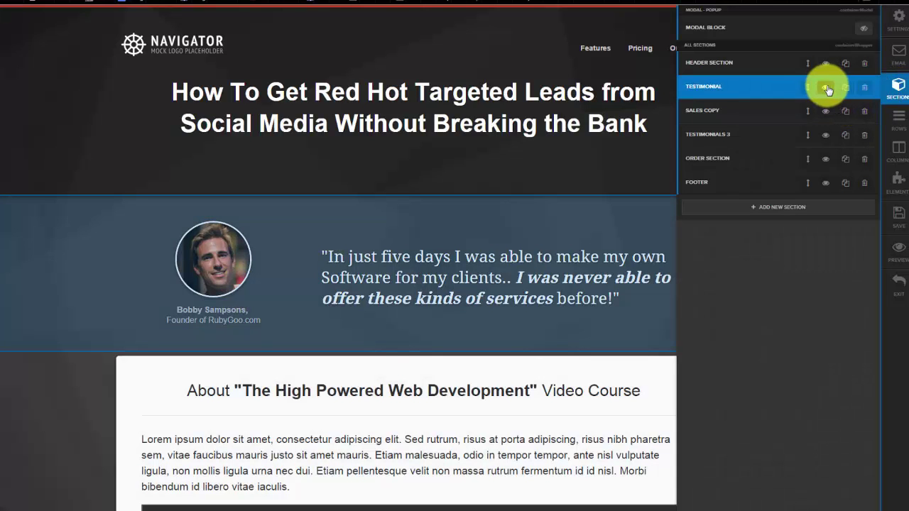
left_click_drag(811, 88, 802, 156)
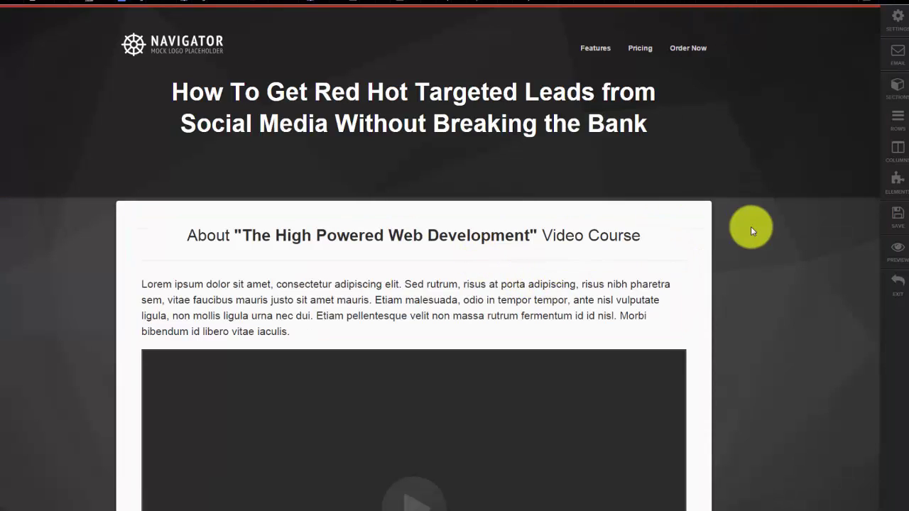
Replace the sales headline with "Watch This Free Video To Get 3 Tips to Help You Develop a Killer Social Media Marketing Strategy", breaking the line before "Develop"
left_click(603, 241)
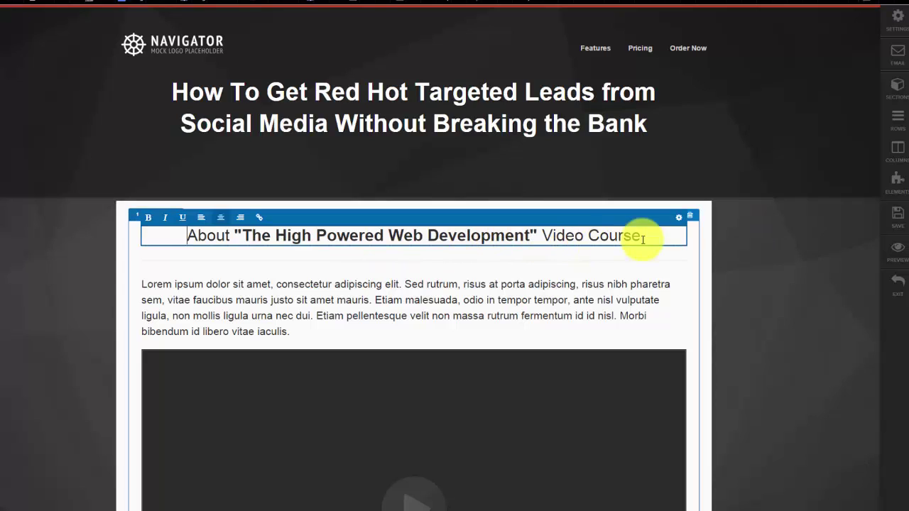
left_click_drag(646, 238, 178, 226)
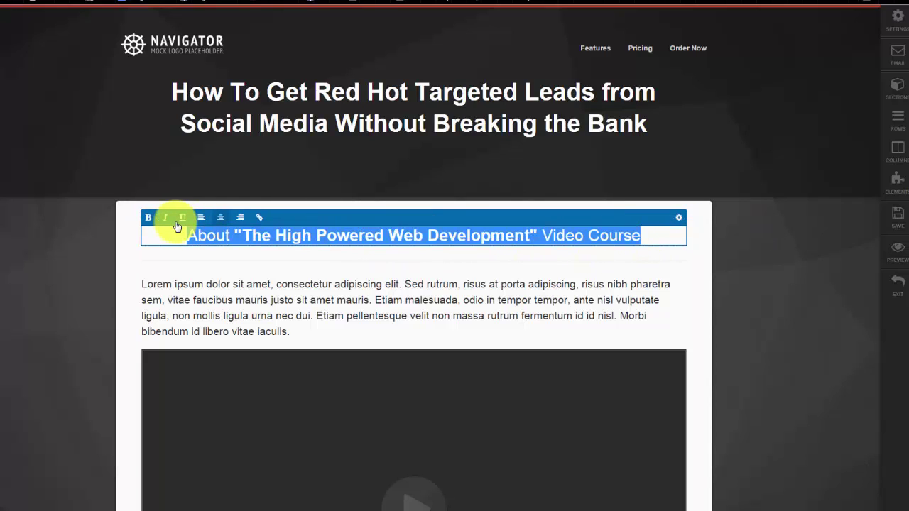
type("Watch This Free Video")
type("To Get 3 Tips to Help You Develop a Killer Social Media Marketing Strategy")
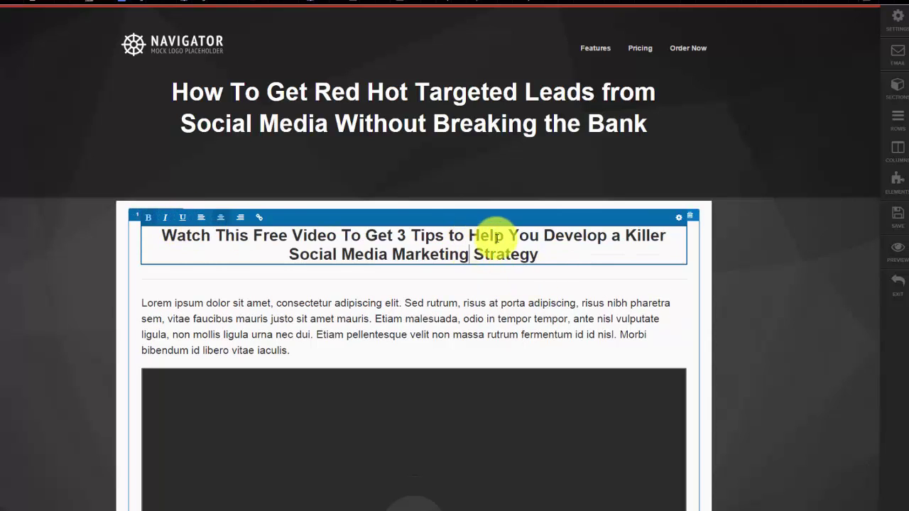
left_click(543, 235)
key("BackSpace")
key("shift+Return")
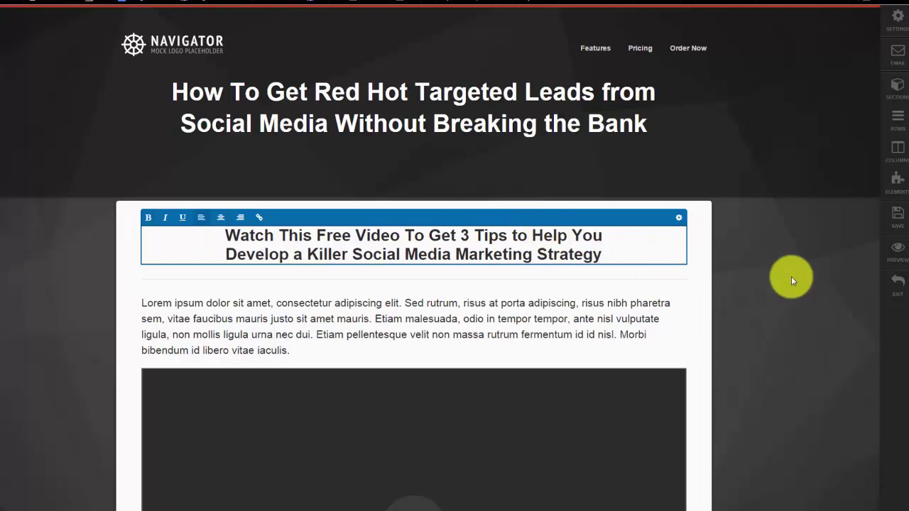
Hide the Sales Copy placeholder paragraph between the sales headline and the video
left_click(537, 334)
left_click(305, 354)
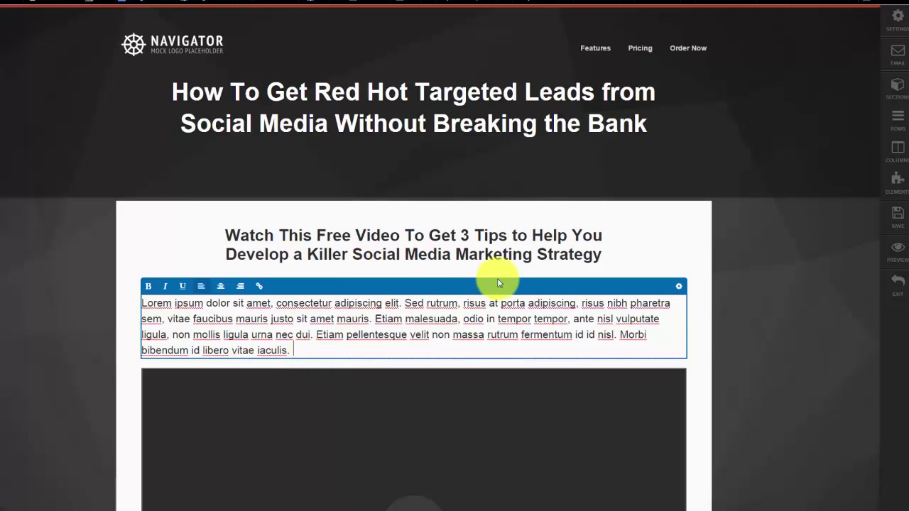
left_click(771, 305)
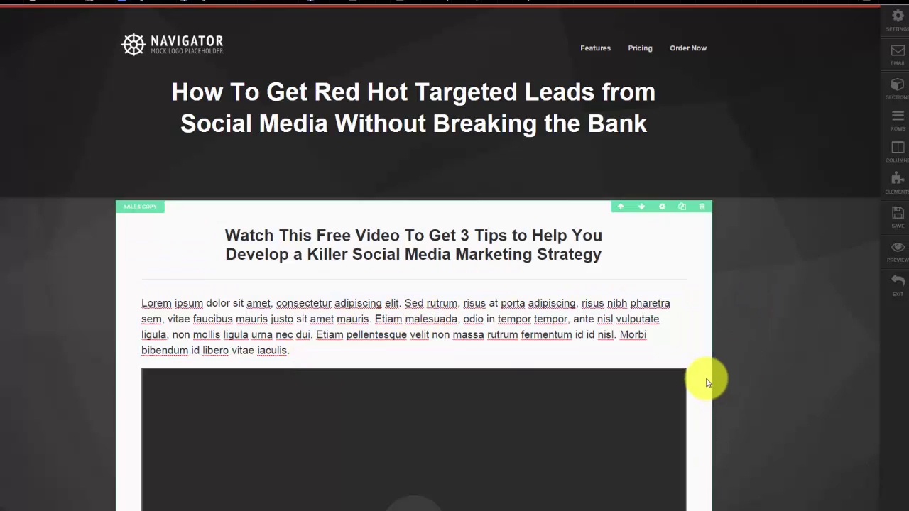
mouse_move(552, 315)
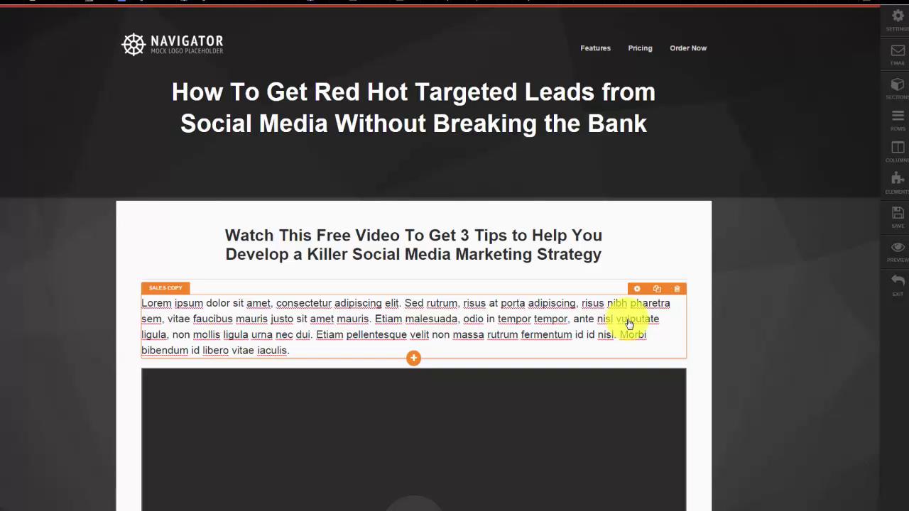
left_click(897, 188)
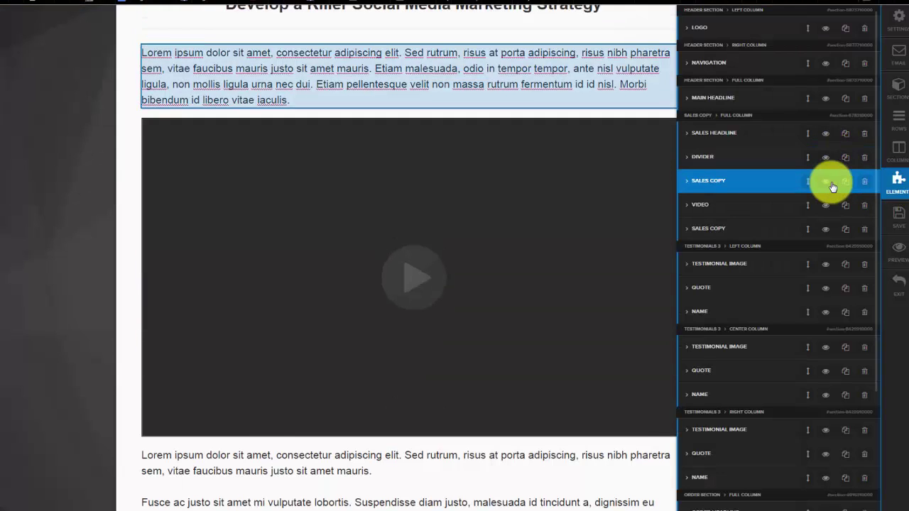
left_click(827, 183)
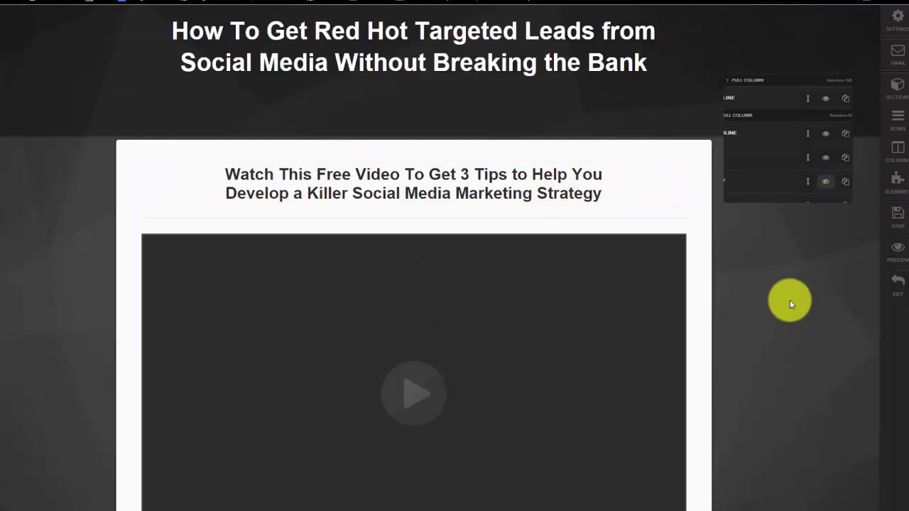
left_click(658, 71)
scroll(780, 260, "up", 2)
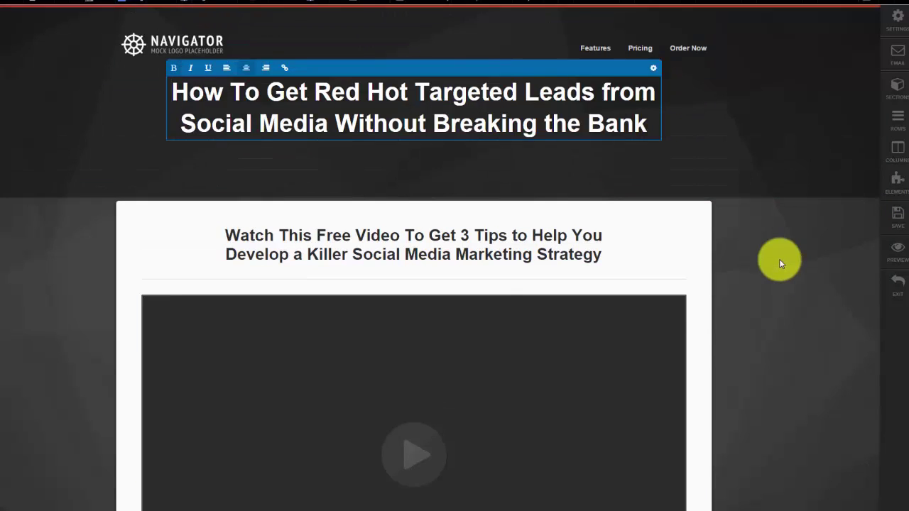
Switch to YouTube and copy the URL of the "Social Media Marketing Strategy for Lead Generation" video
scroll(780, 263, "down", 2)
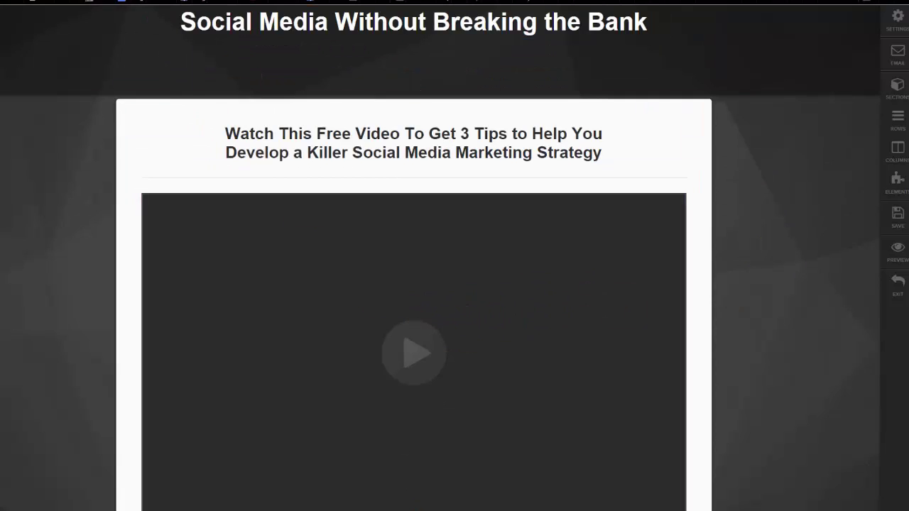
left_click(324, 8)
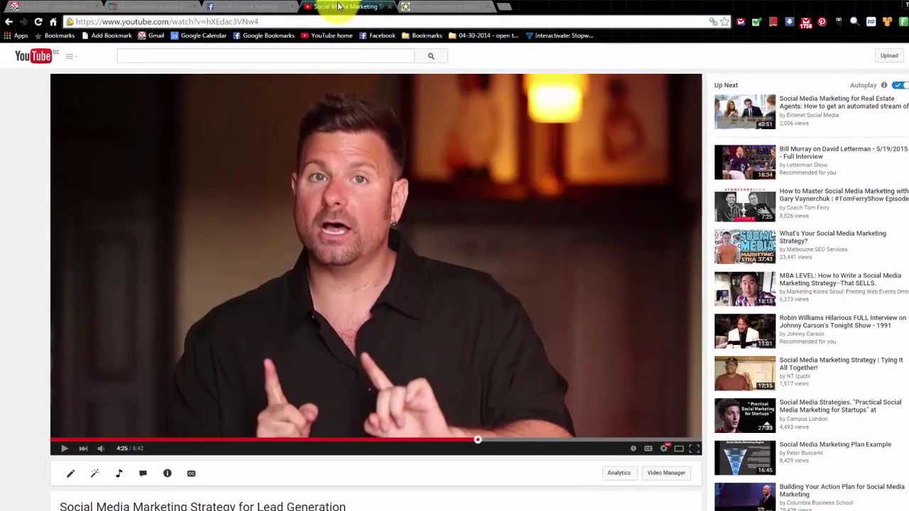
left_click(284, 21)
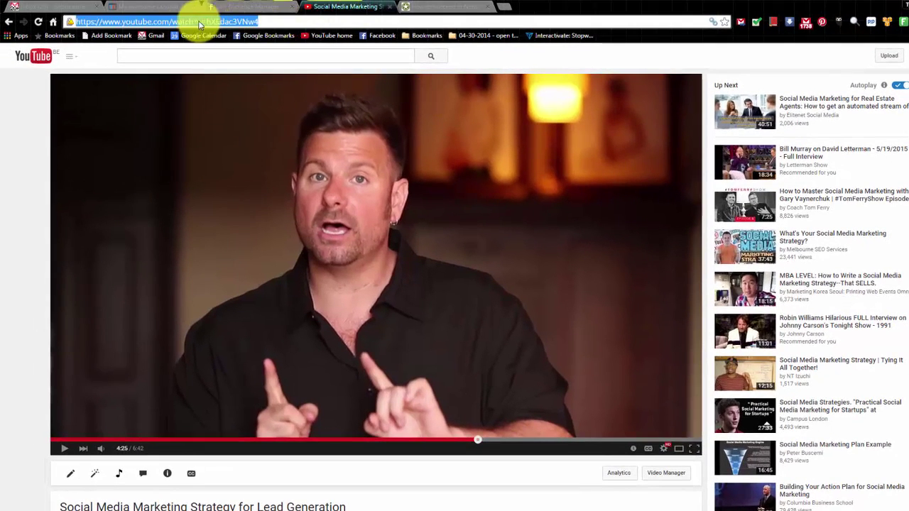
right_click(182, 22)
left_click(223, 61)
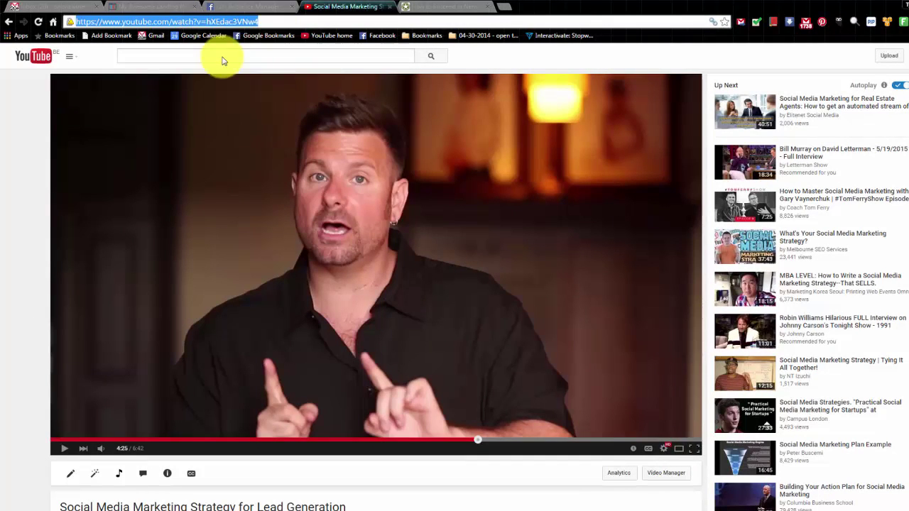
left_click(153, 8)
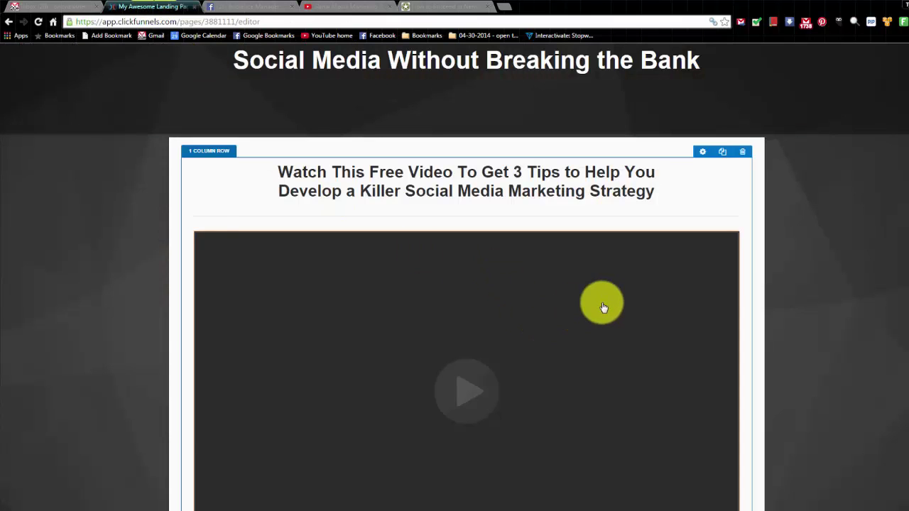
left_click(603, 305)
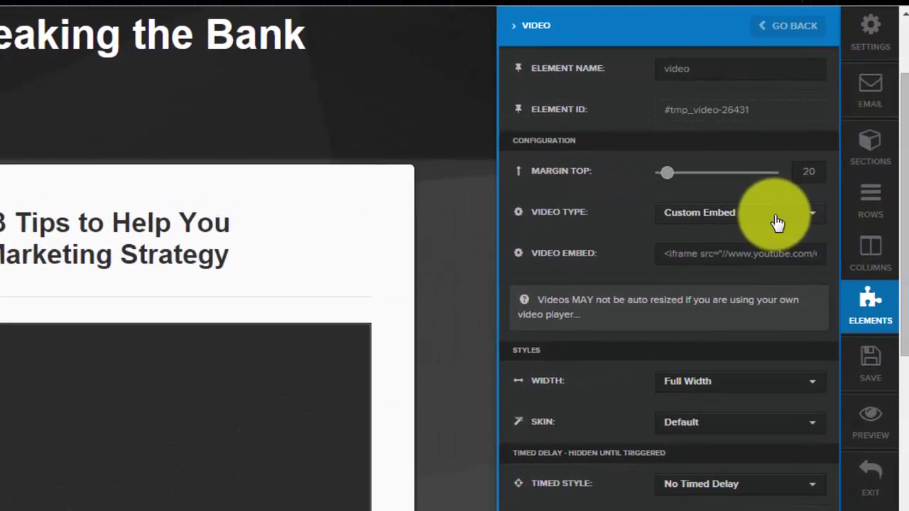
left_click(846, 188)
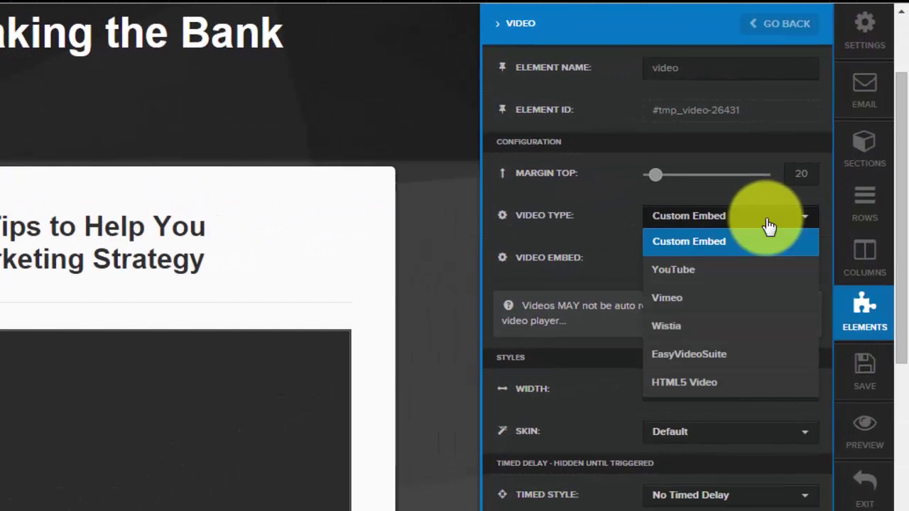
left_click(690, 284)
left_click(709, 258)
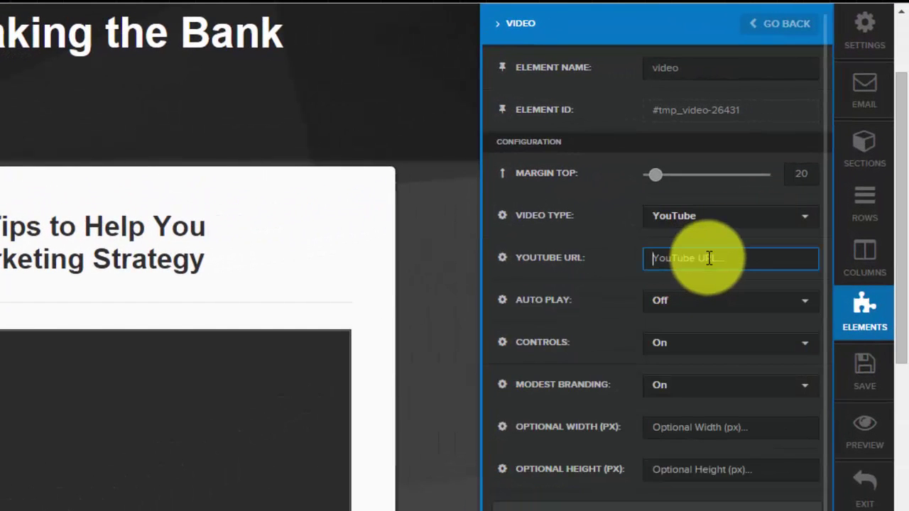
key("ctrl+v")
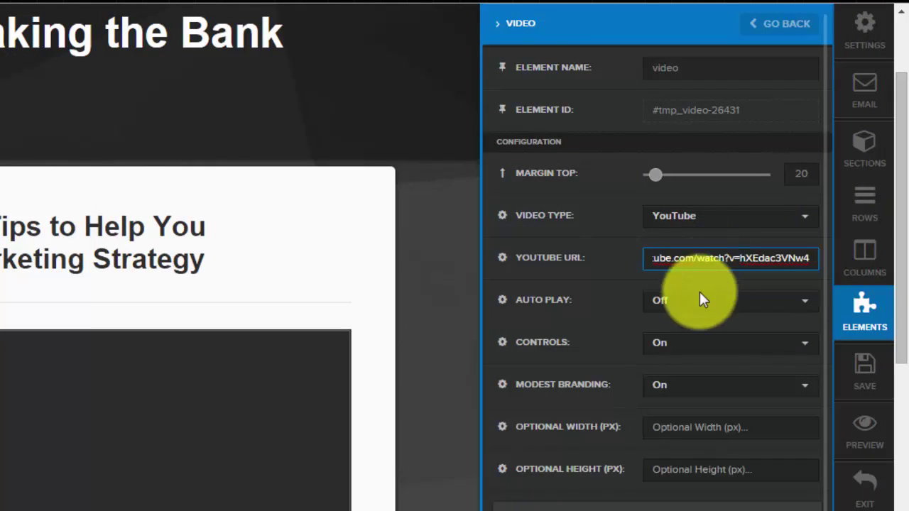
Turn the video's Auto Play on and its Controls and Modest Branding off, save the page, and close the settings
left_click(697, 311)
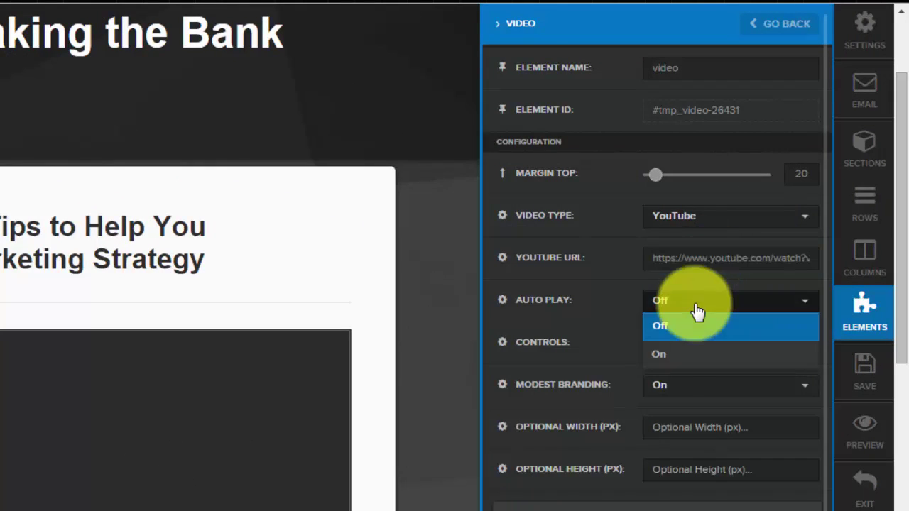
left_click(676, 361)
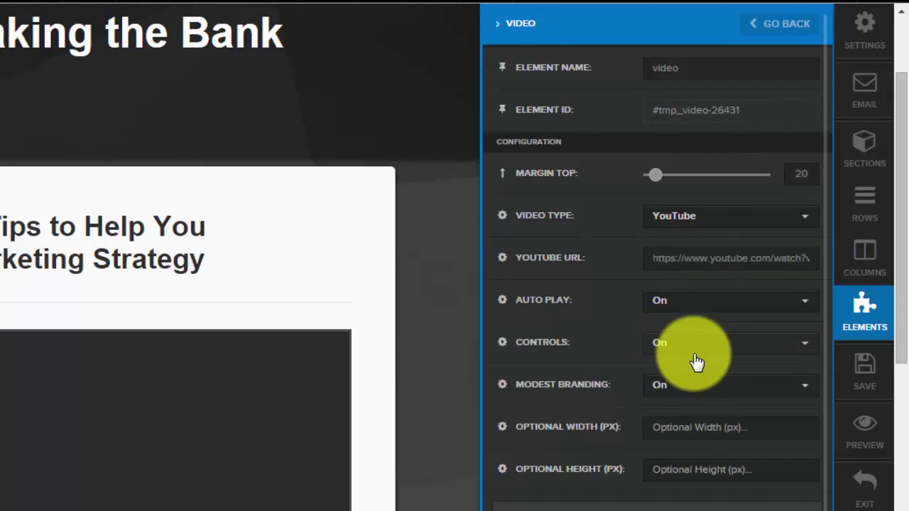
left_click(688, 348)
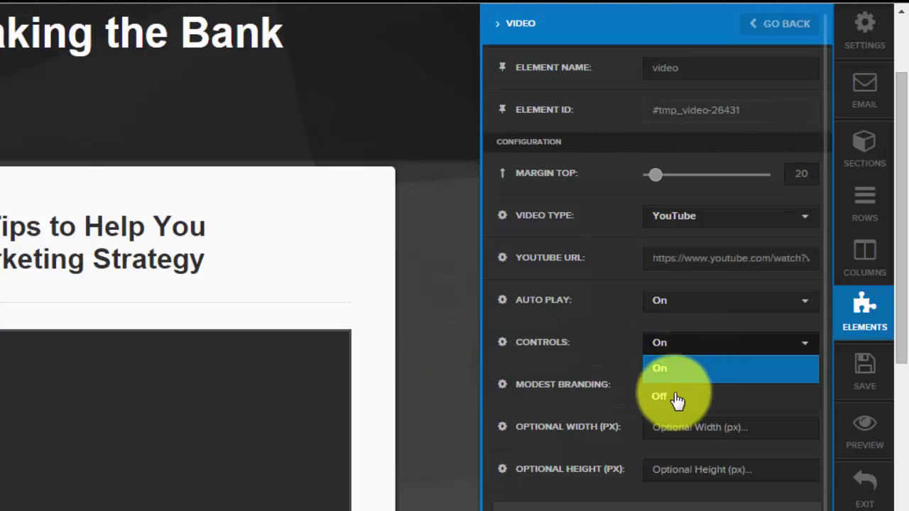
left_click(677, 400)
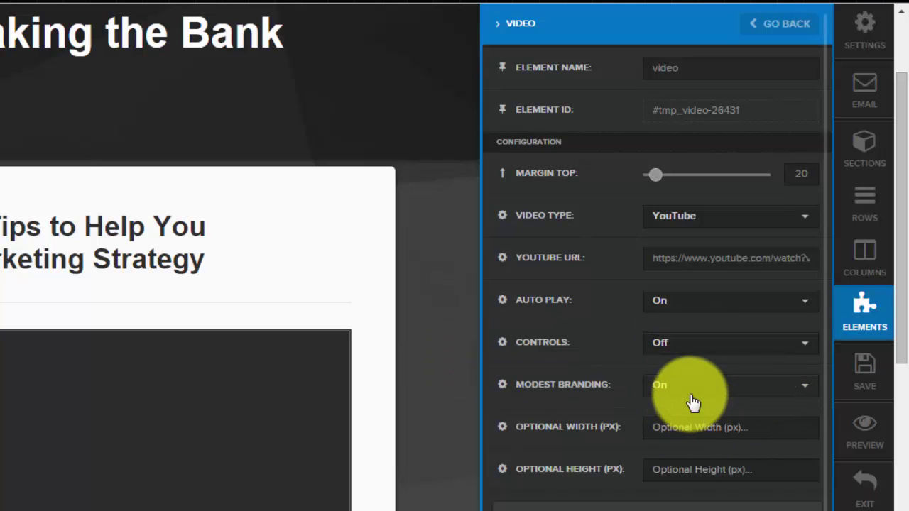
left_click(689, 388)
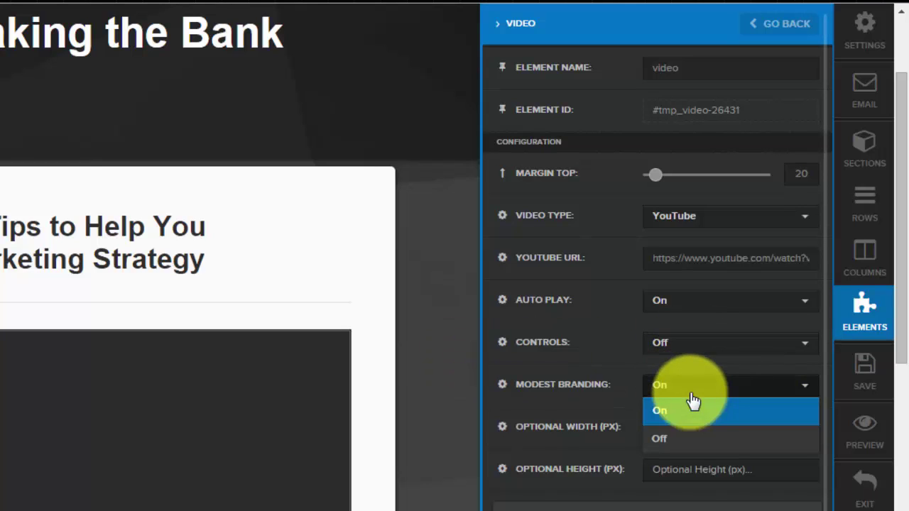
left_click(670, 442)
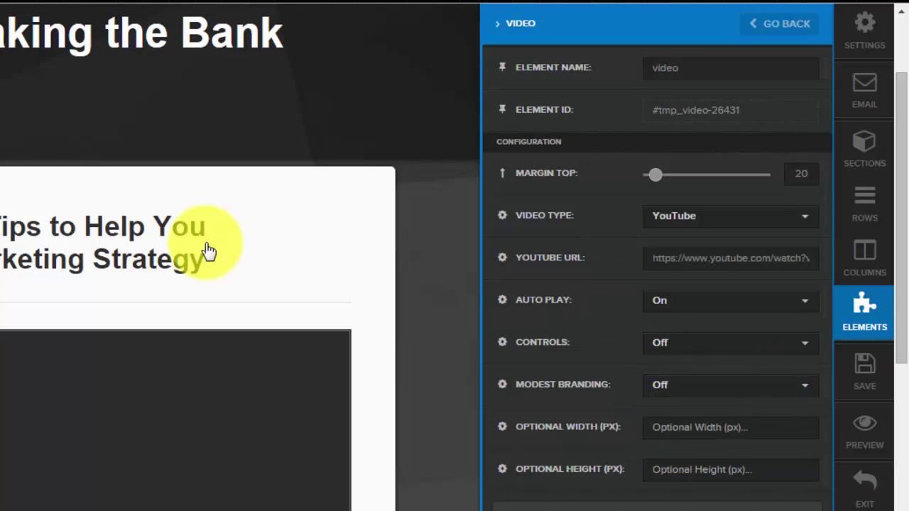
left_click(873, 378)
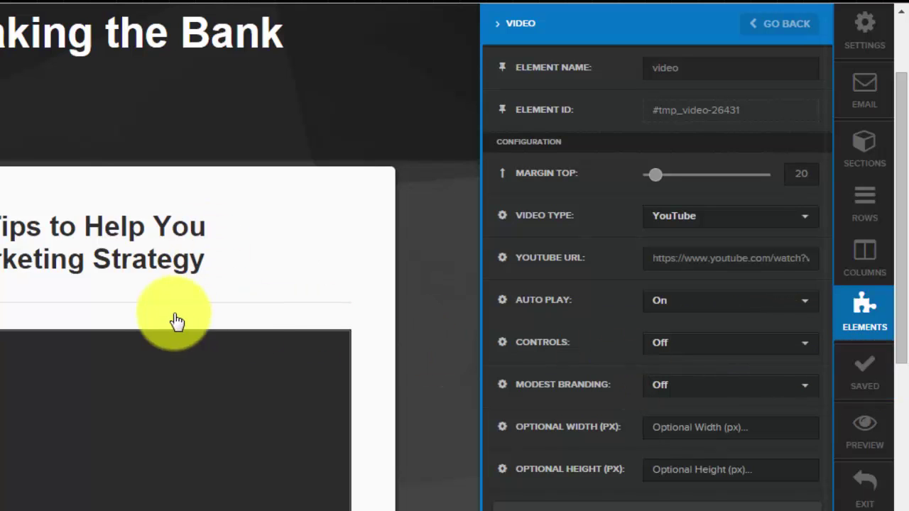
left_click(177, 324)
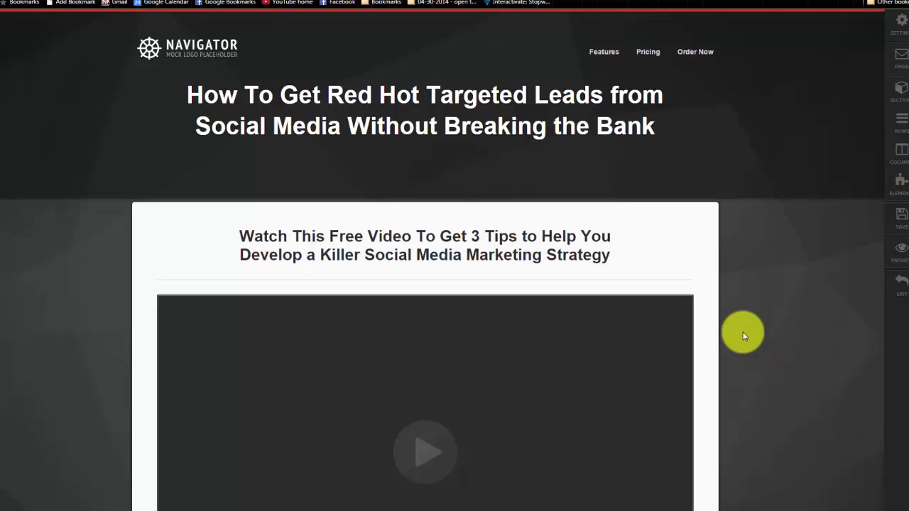
Add a Button element to the page directly below the video
scroll(523, 367, "down", 3)
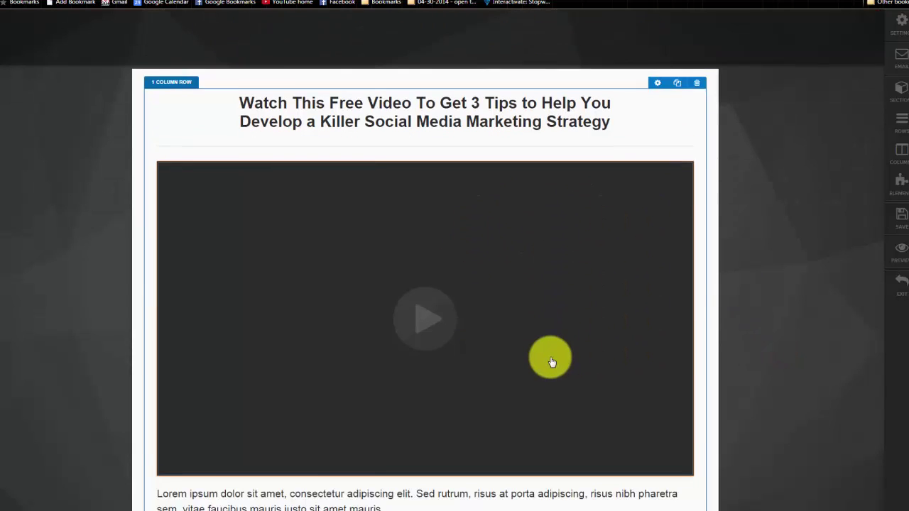
scroll(552, 370, "down", 2)
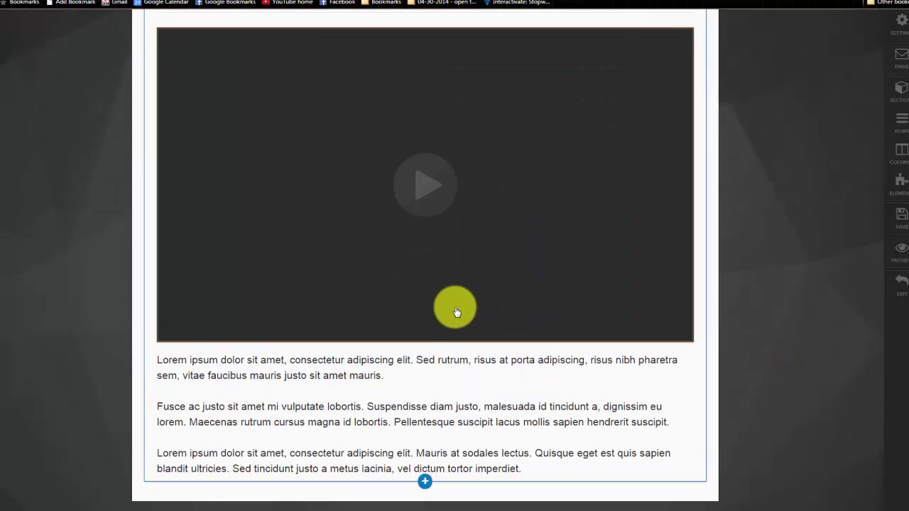
scroll(455, 323, "down", 3)
scroll(454, 319, "up", 5)
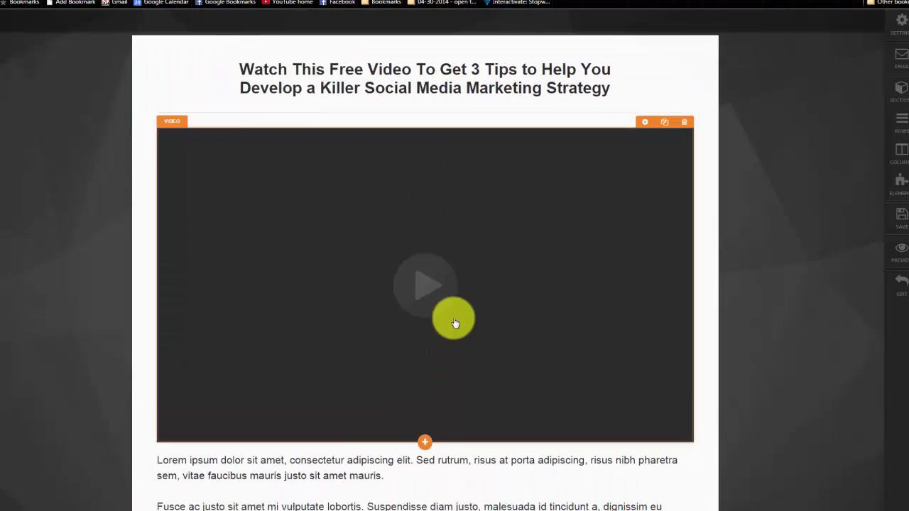
scroll(450, 319, "down", 1)
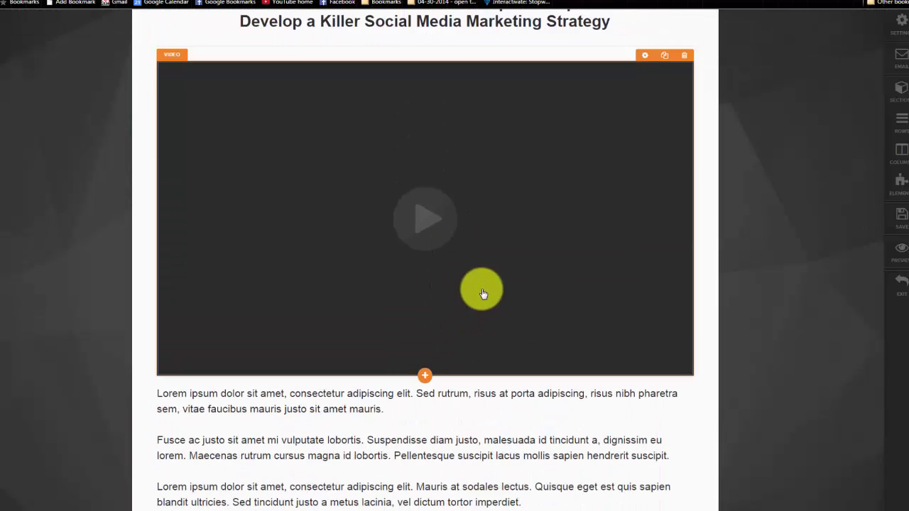
left_click(424, 376)
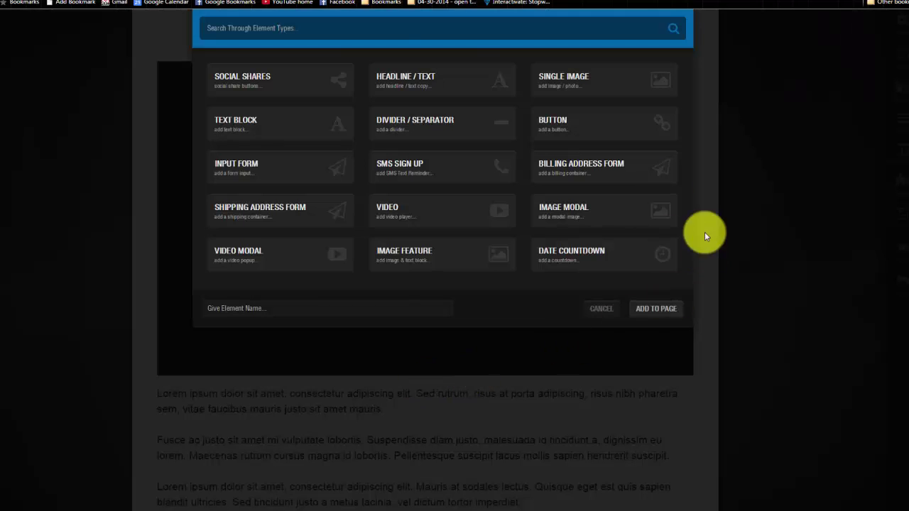
type("button")
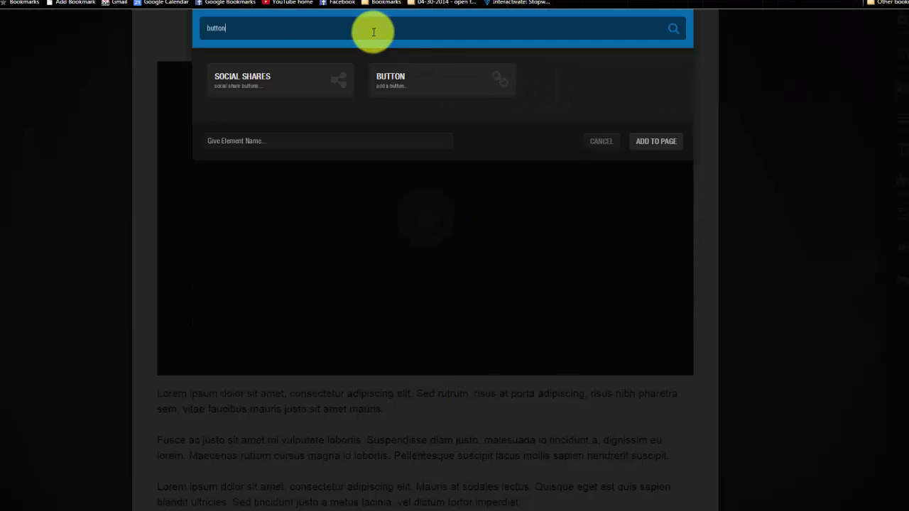
left_click(419, 77)
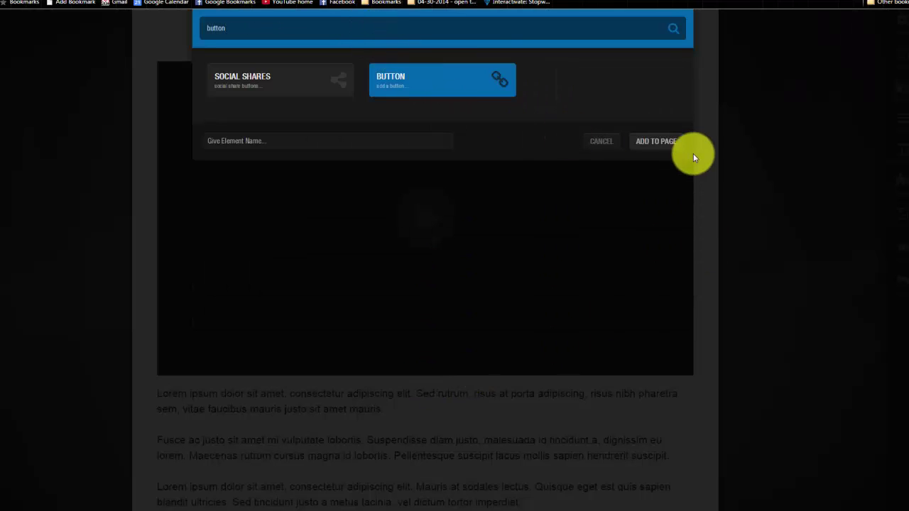
left_click(656, 141)
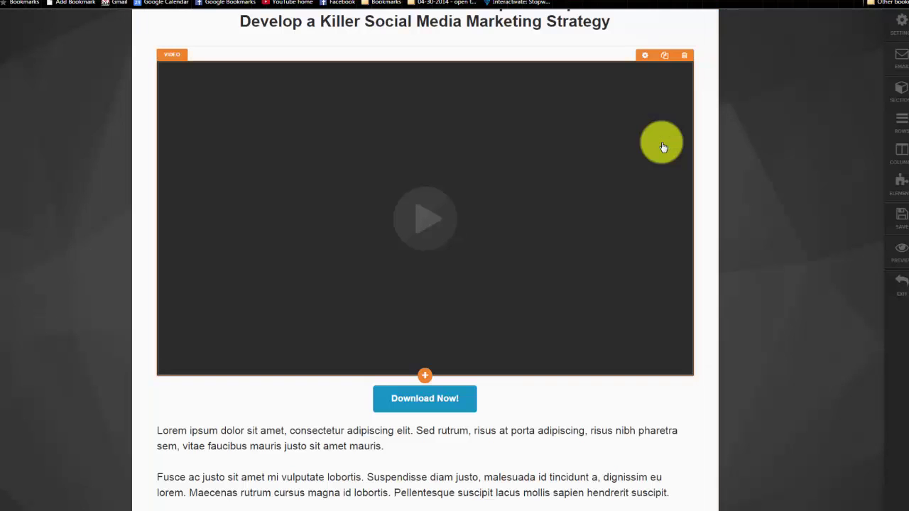
Set the new button's text to "Get Your 10 Free Headline Templates Now!"
left_click(451, 398)
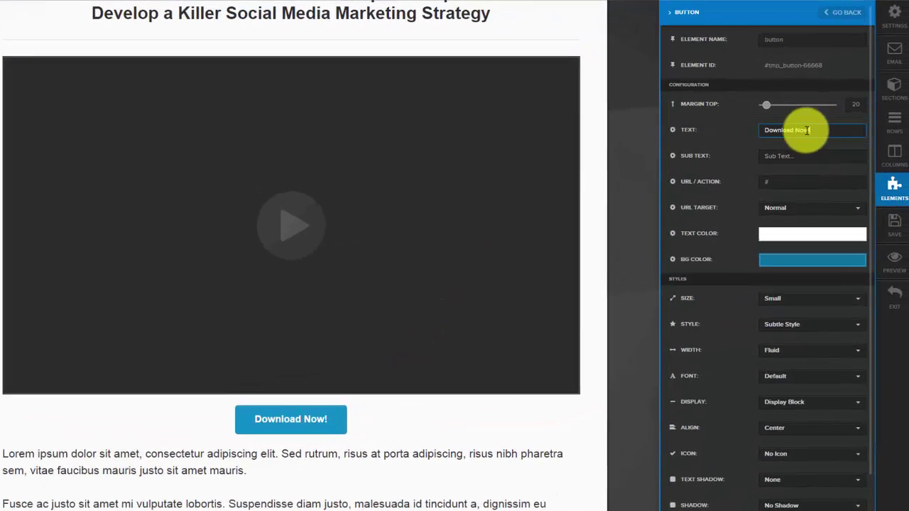
left_click_drag(817, 133, 704, 129)
type("Get Your 1")
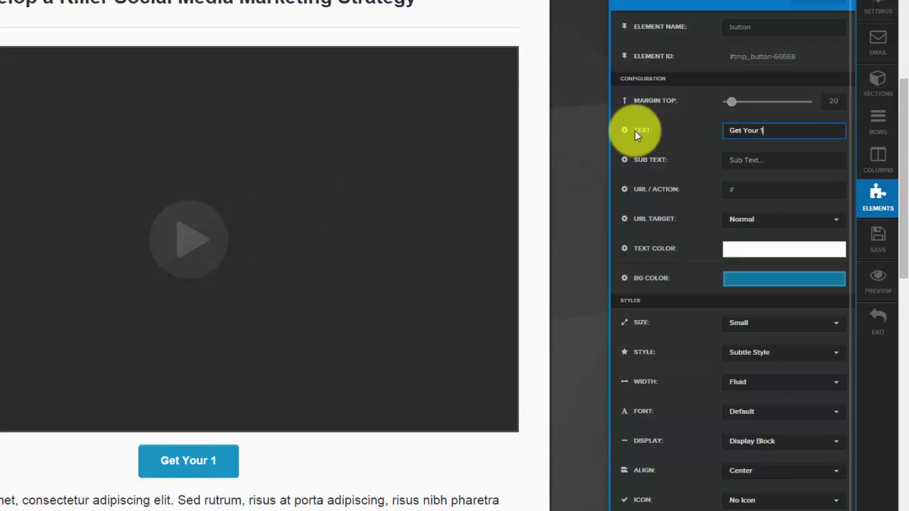
type("0 Free Hea")
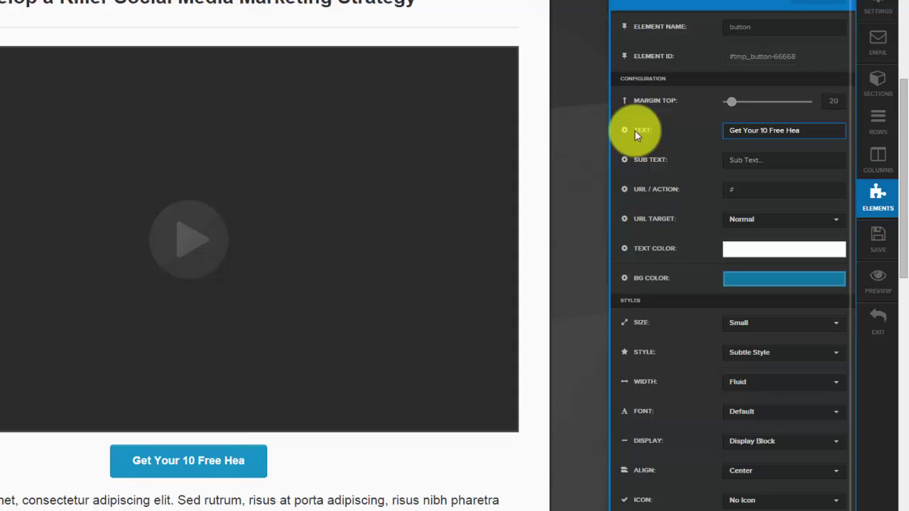
type("ding Templates")
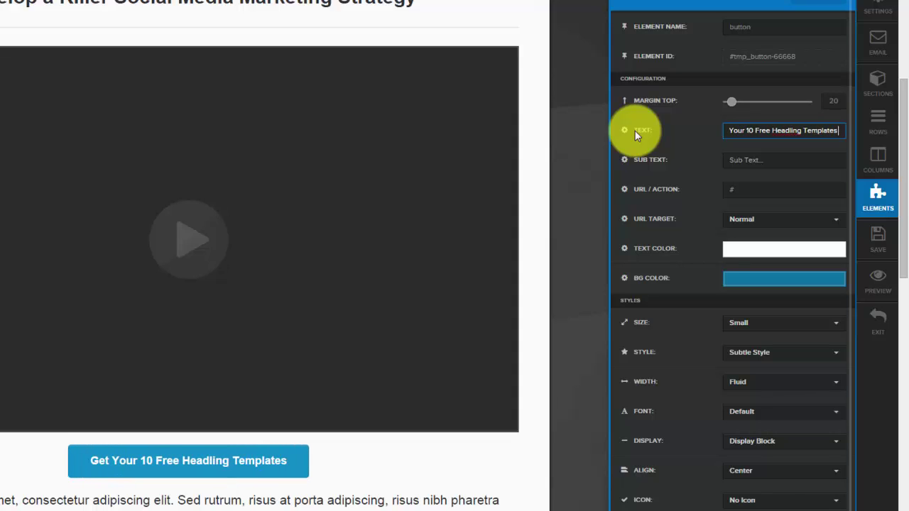
type(" Now!")
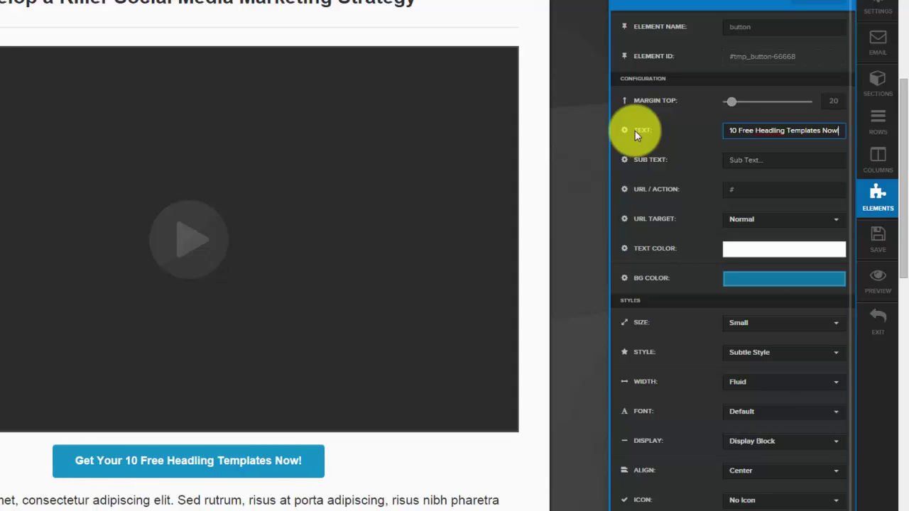
left_click(789, 131)
key("BackSpace")
type("e")
Set the button's size to Large and its width to Fill Width, trying Extra Large along the way
left_click(770, 328)
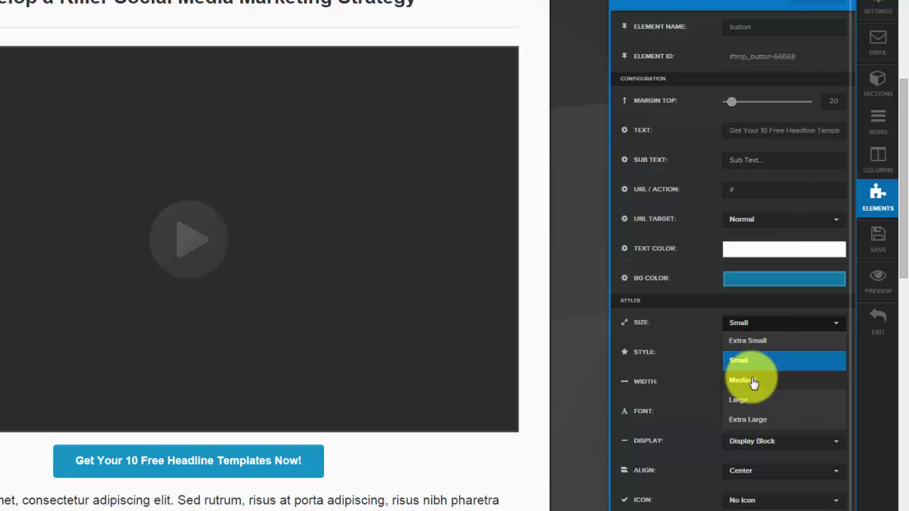
left_click(754, 401)
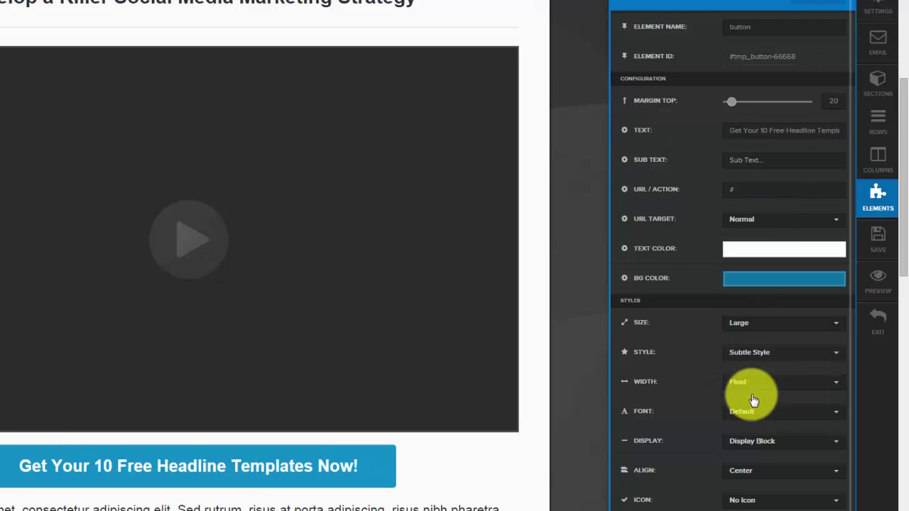
left_click(772, 328)
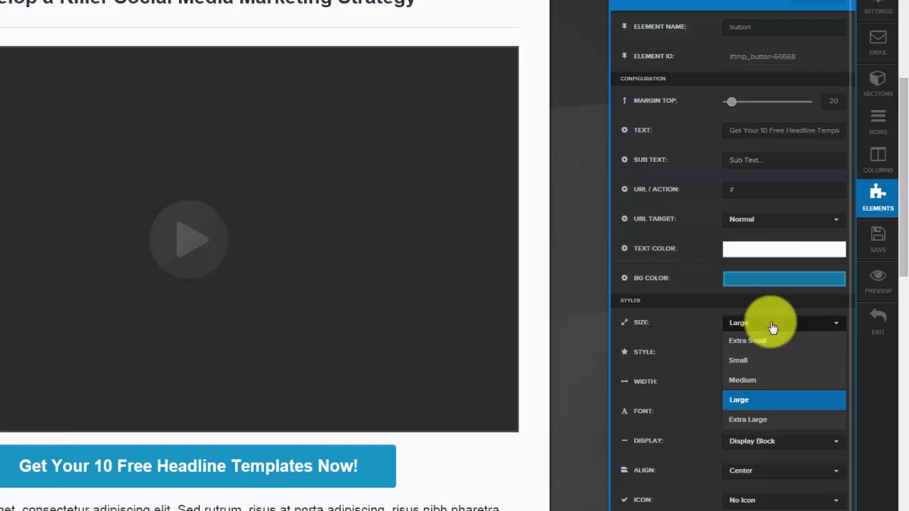
left_click(772, 419)
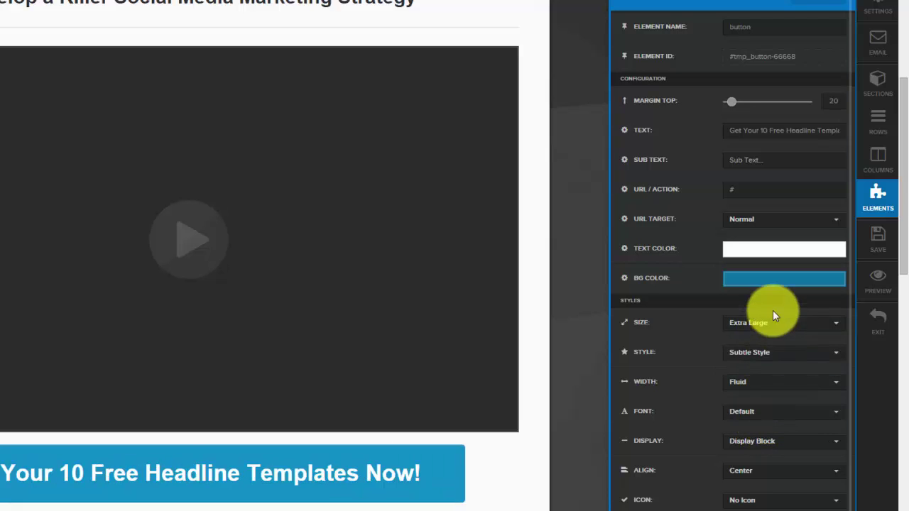
left_click(774, 327)
left_click(755, 402)
left_click(808, 384)
left_click(762, 421)
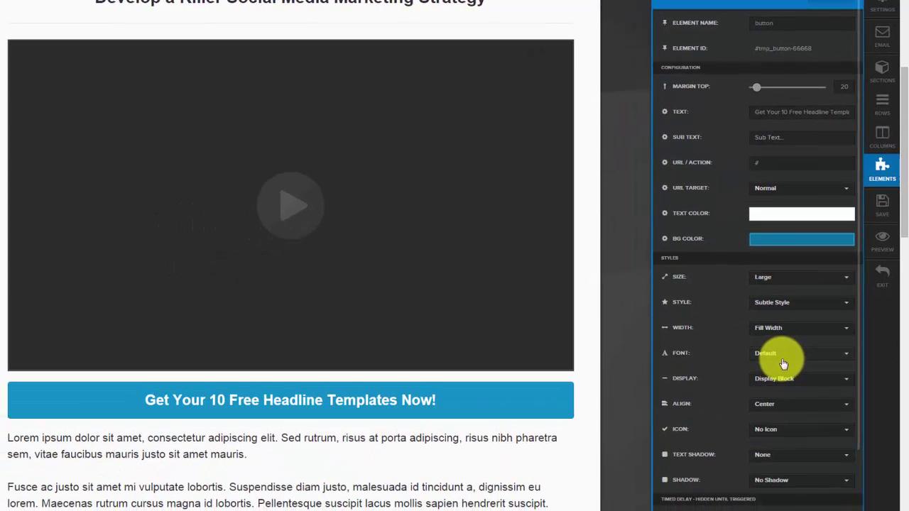
Give the button a timed delay with the Fade In style, set to 5 minutes
scroll(784, 364, "down", 10)
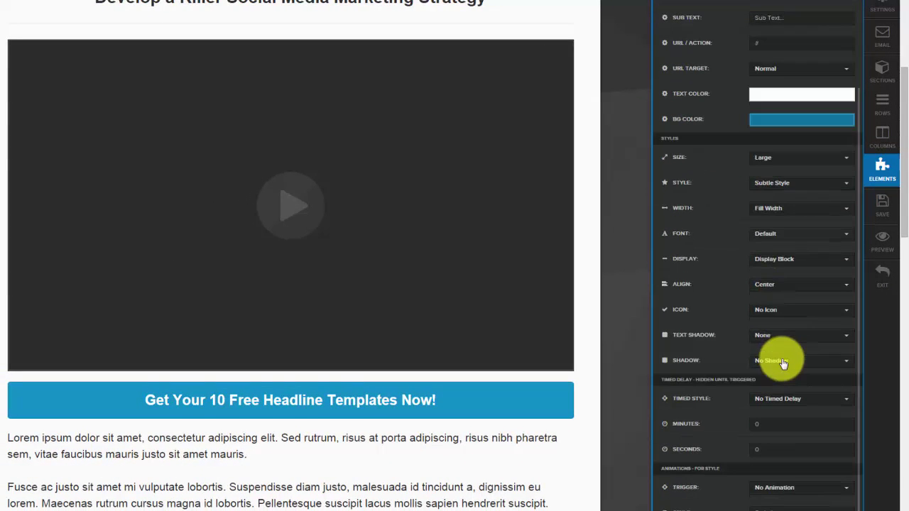
scroll(775, 366, "up", 7)
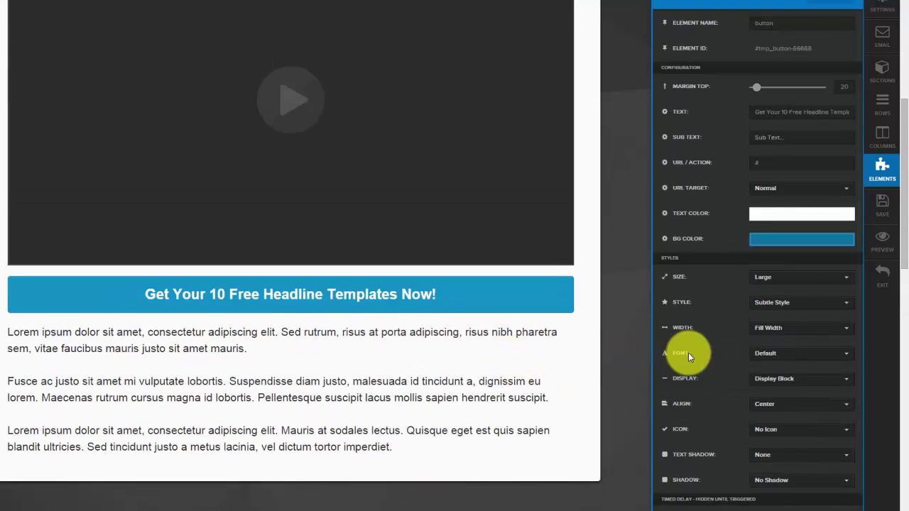
scroll(746, 385, "down", 5)
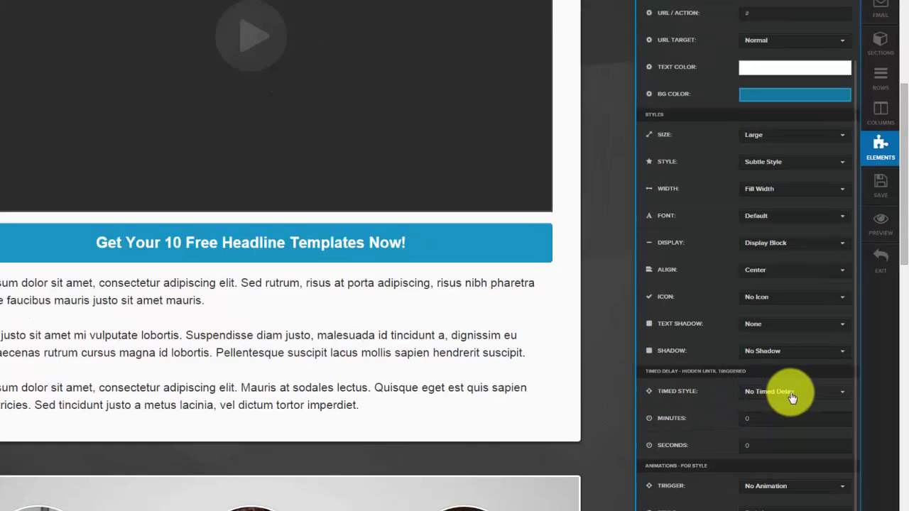
left_click(780, 401)
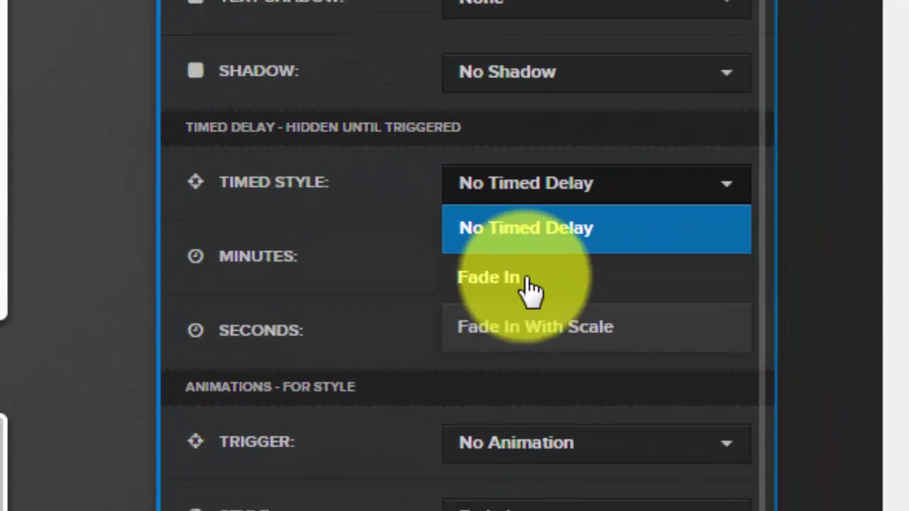
left_click(780, 430)
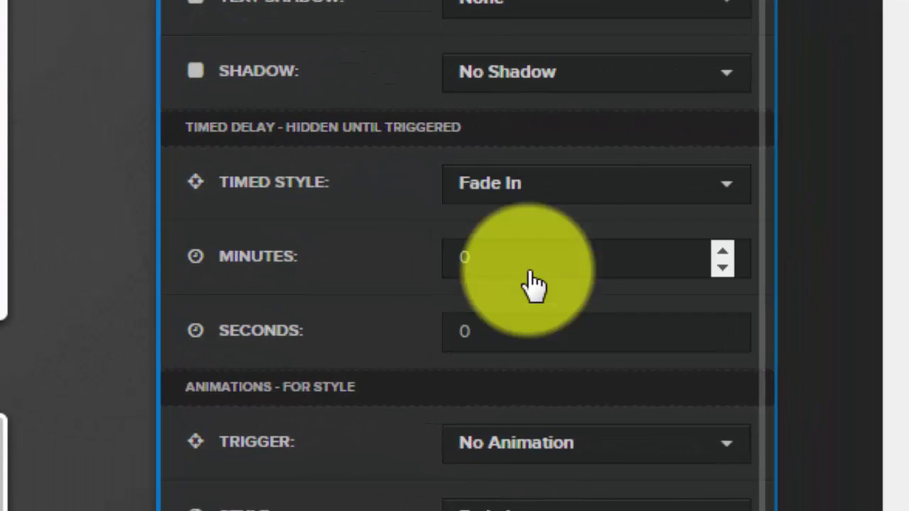
left_click(572, 247)
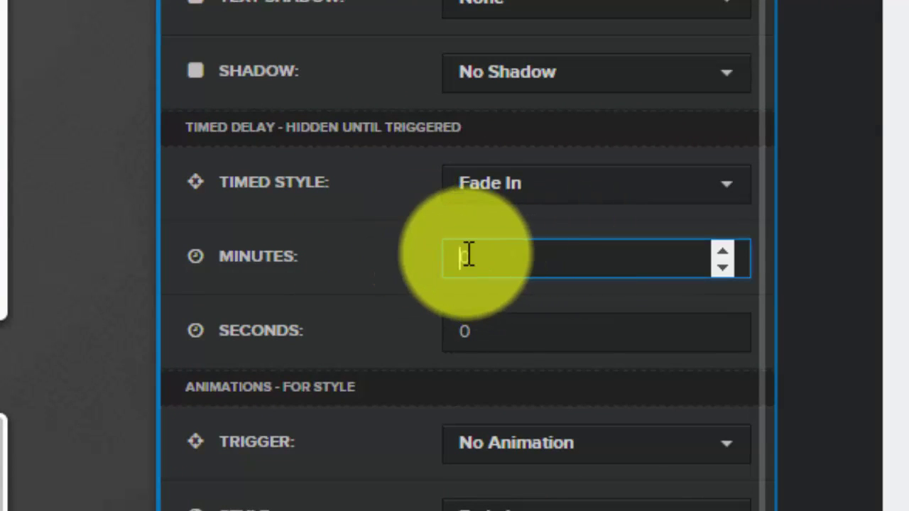
type("5")
left_click(537, 344)
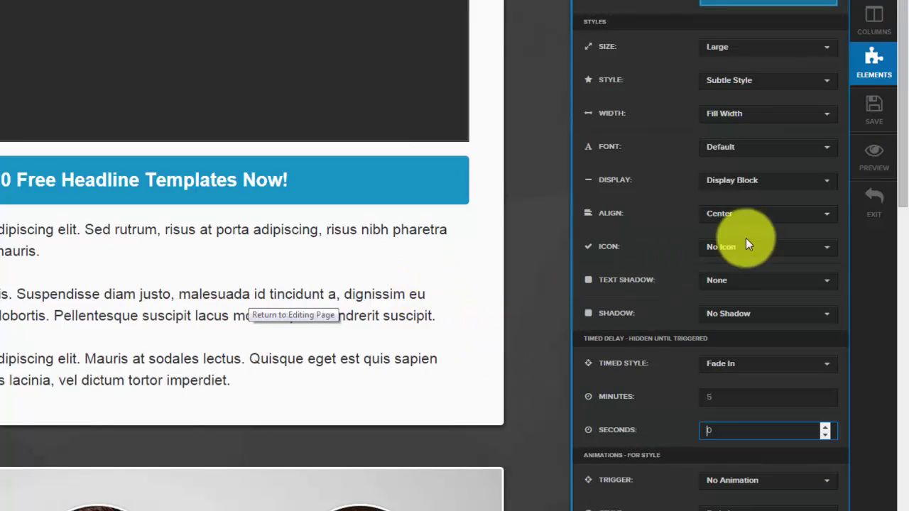
Change the button's background color to a golden orange
scroll(706, 121, "up", 4)
left_click(782, 153)
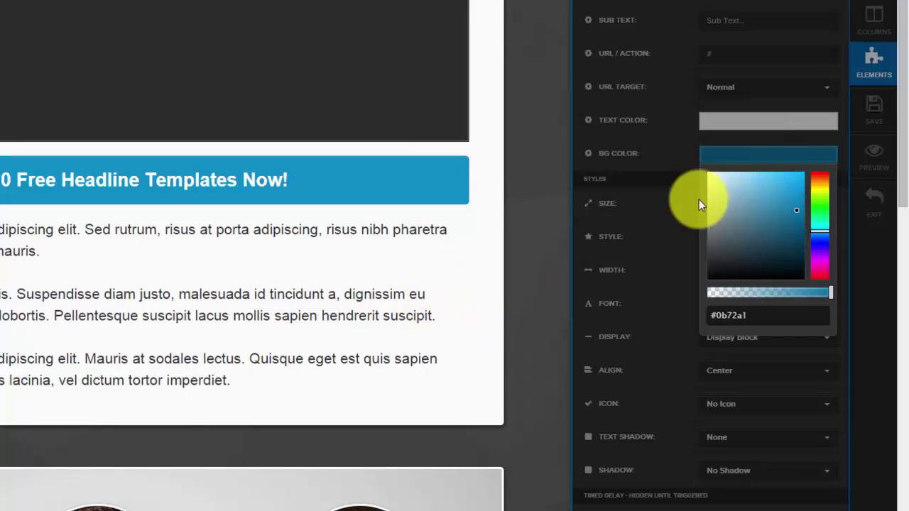
left_click(826, 195)
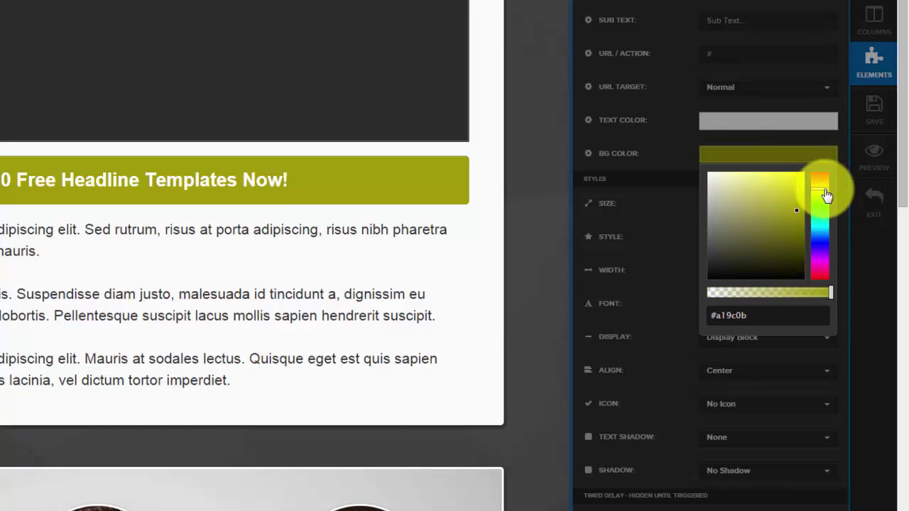
left_click(824, 186)
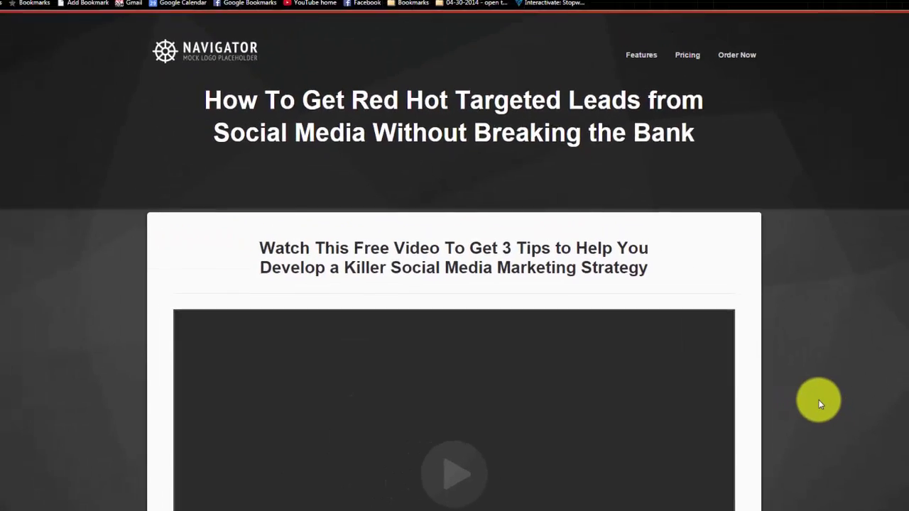
Check the restyled button and surrounding content on the page, and save the page
scroll(819, 393, "down", 4)
scroll(819, 394, "up", 2)
scroll(828, 355, "up", 1)
scroll(836, 320, "down", 6)
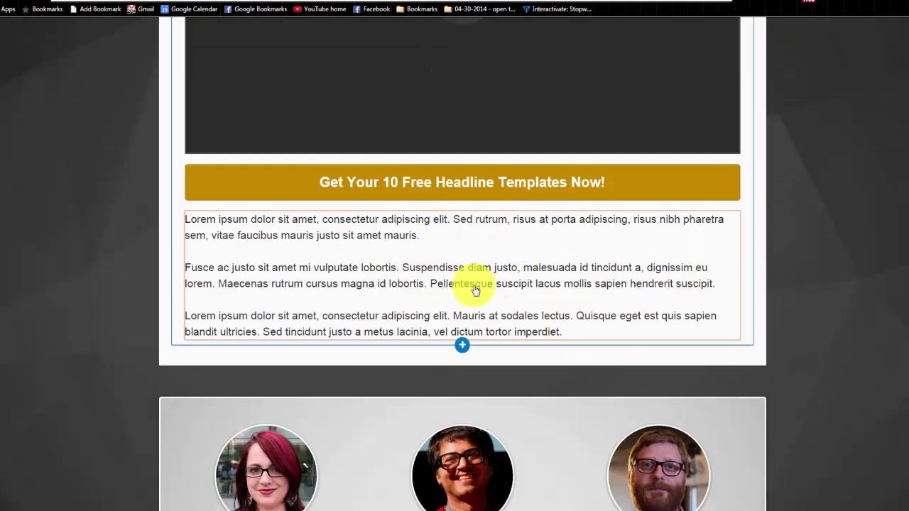
scroll(508, 334, "up", 7)
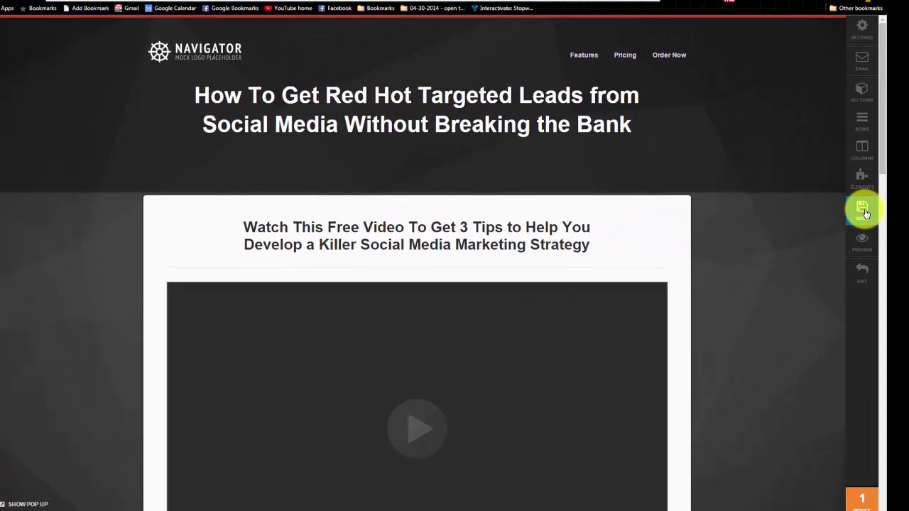
left_click(863, 210)
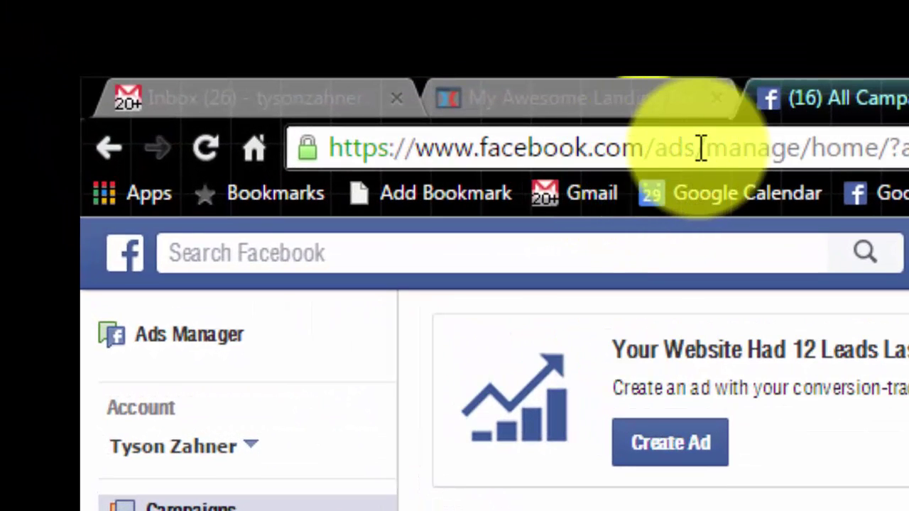
In Facebook Ads Manager, highlight the page address and open the Audiences section
left_click(781, 146)
left_click(772, 147)
left_click_drag(800, 148, 325, 163)
left_click(801, 147)
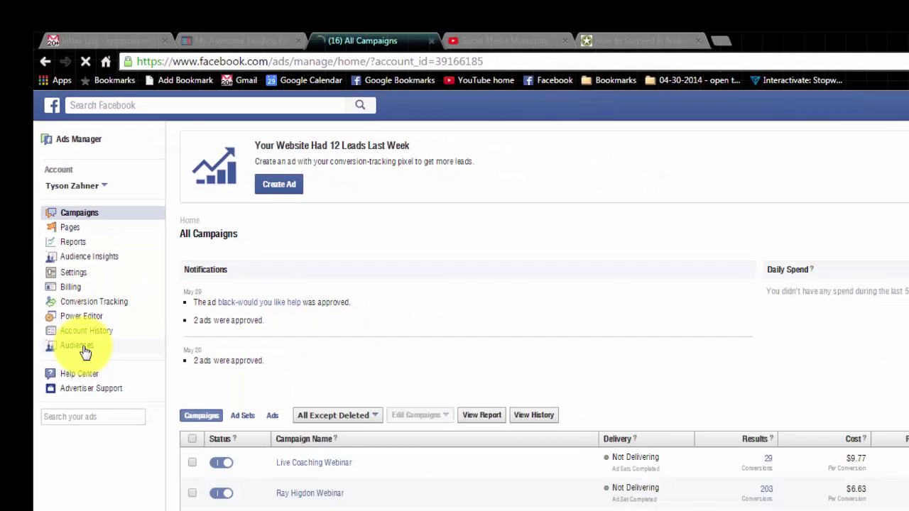
left_click(85, 352)
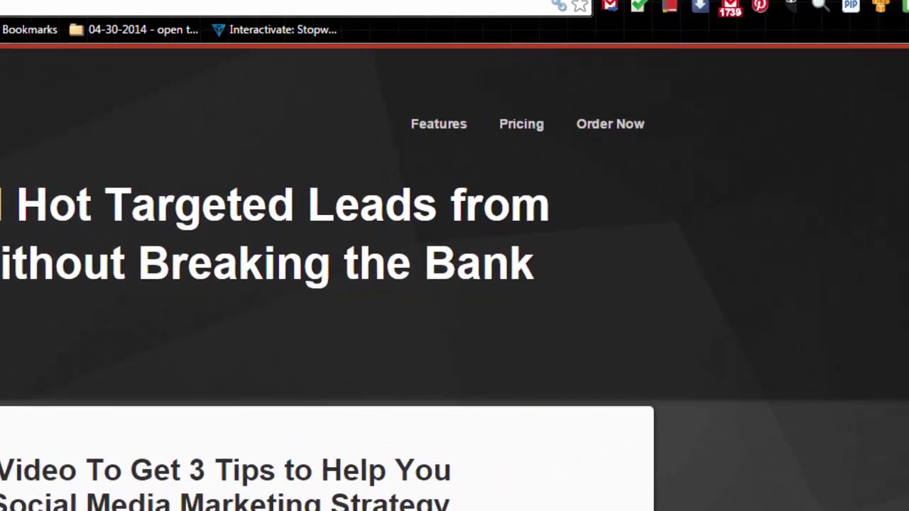
Return to the ClickFunnels editor and open the page's Tracking Codes settings
left_click(801, 87)
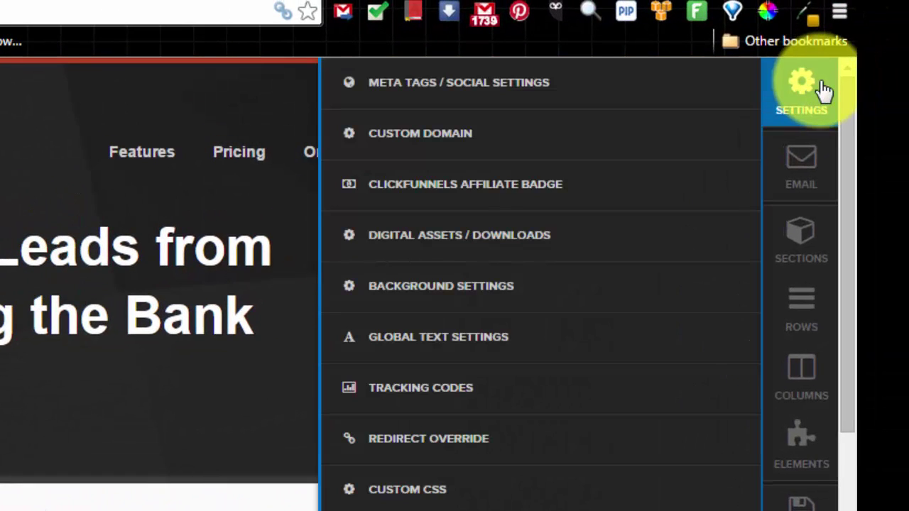
left_click(437, 387)
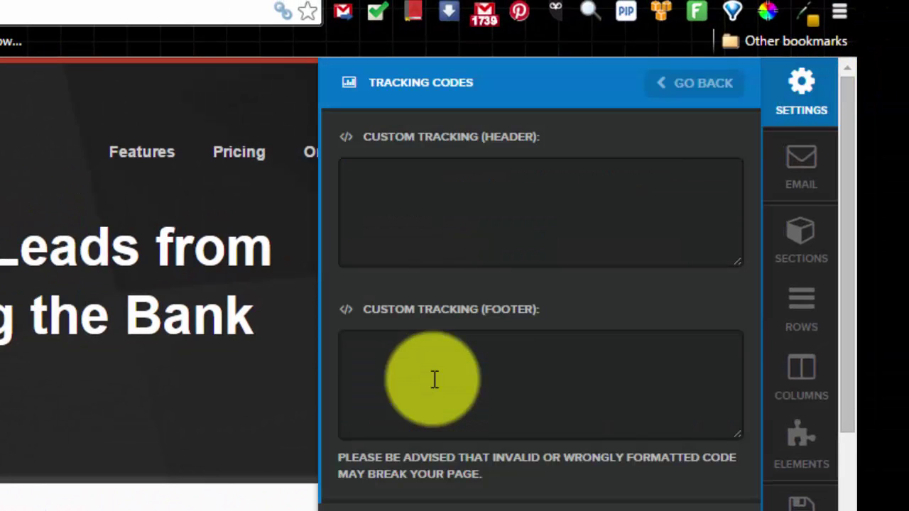
Bring up the paste options for the header tracking code, dismiss them without pasting, and save the page
left_click(455, 184)
right_click(455, 184)
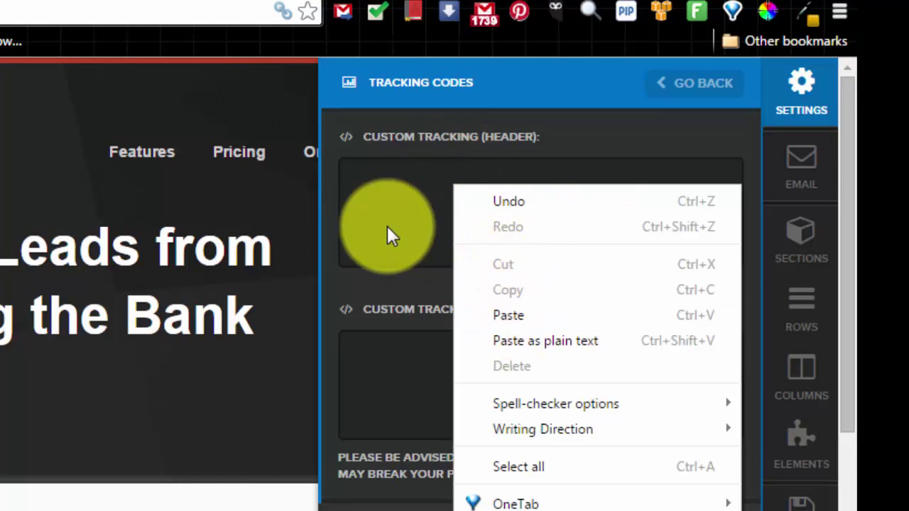
left_click(112, 346)
left_click(112, 345)
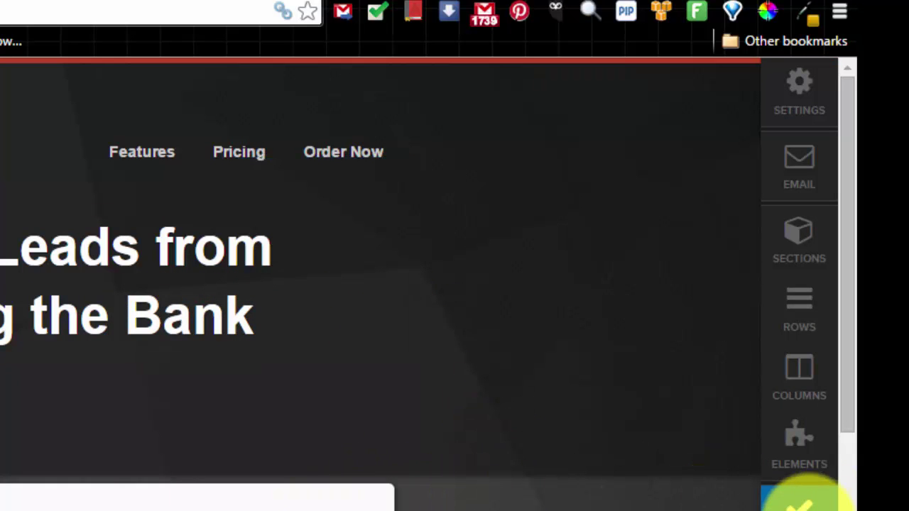
left_click(799, 503)
Review the page preview from the headline and video down to the order button, and close the preview
scroll(721, 380, "down", 2)
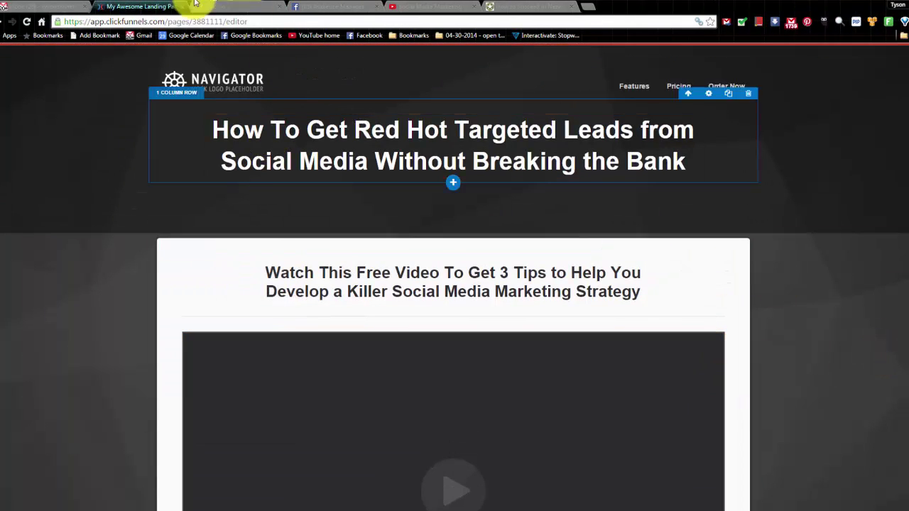
left_click(213, 6)
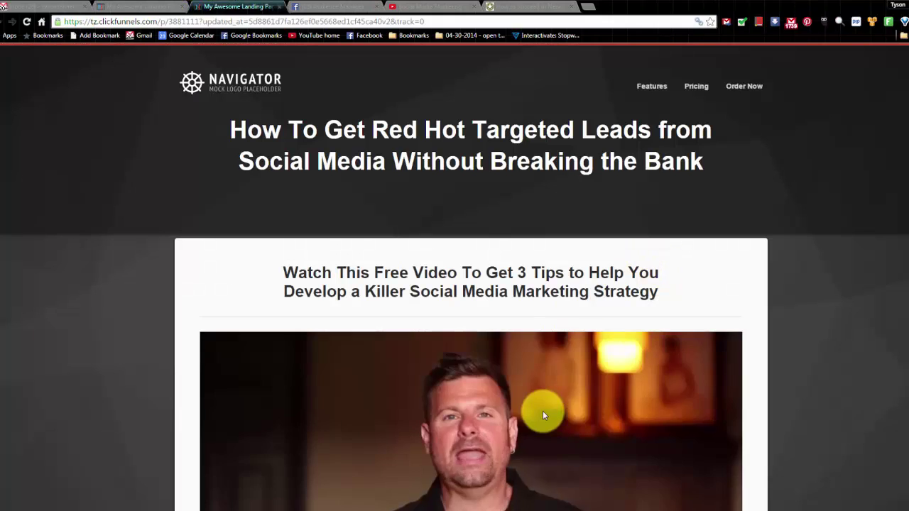
scroll(780, 326, "down", 4)
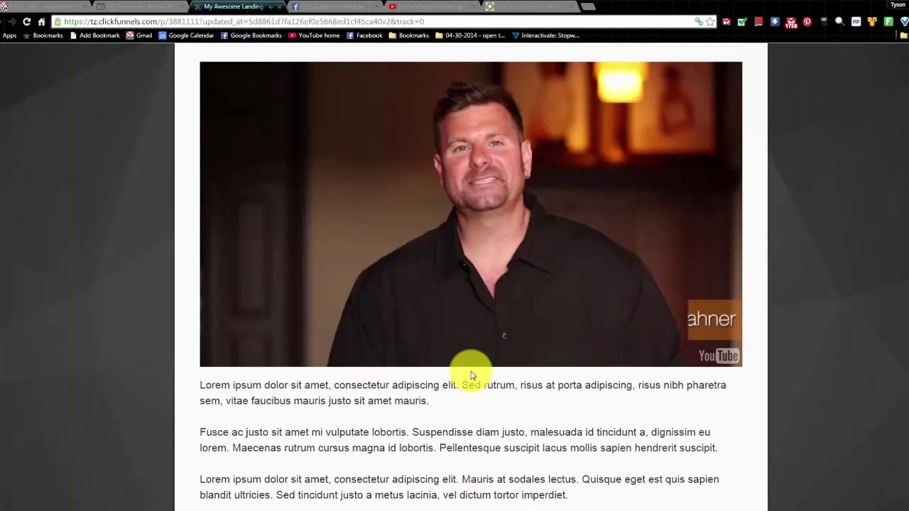
scroll(466, 371, "up", 1)
scroll(469, 376, "down", 4)
scroll(469, 377, "down", 8)
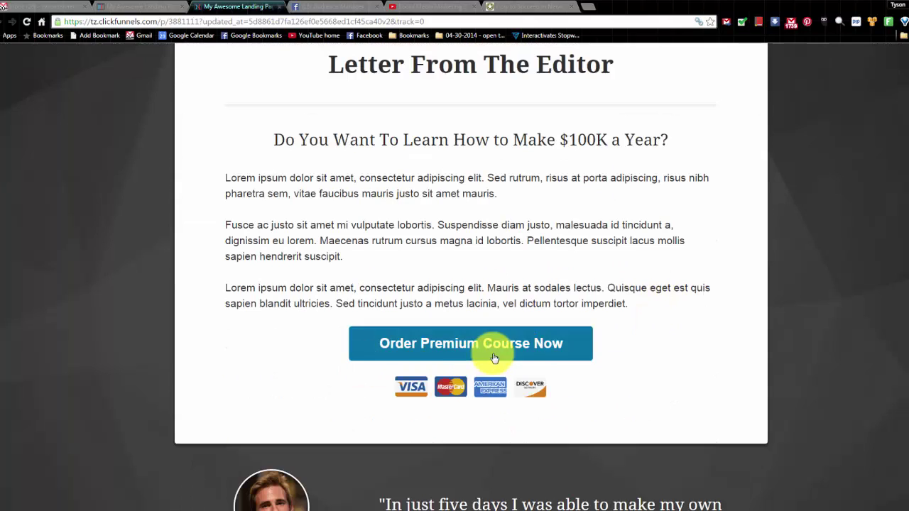
scroll(537, 345, "down", 1)
scroll(496, 447, "up", 2)
scroll(469, 412, "up", 15)
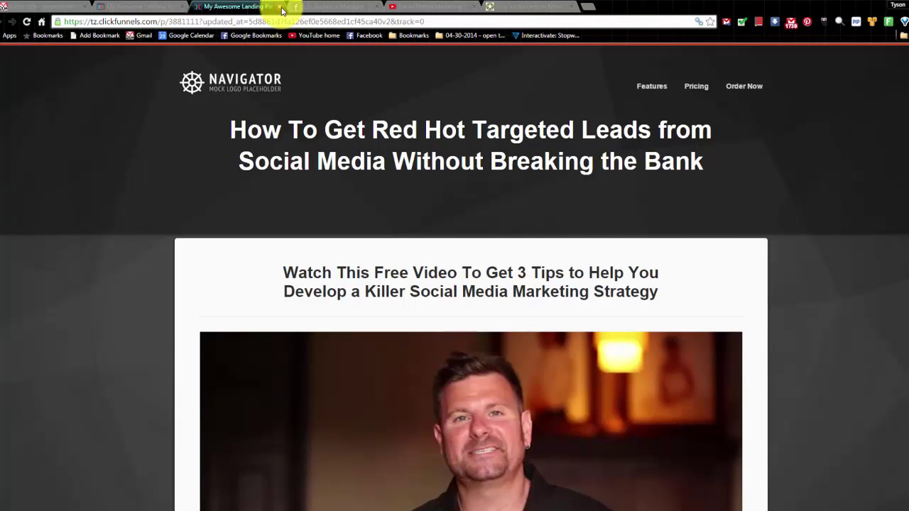
left_click(281, 9)
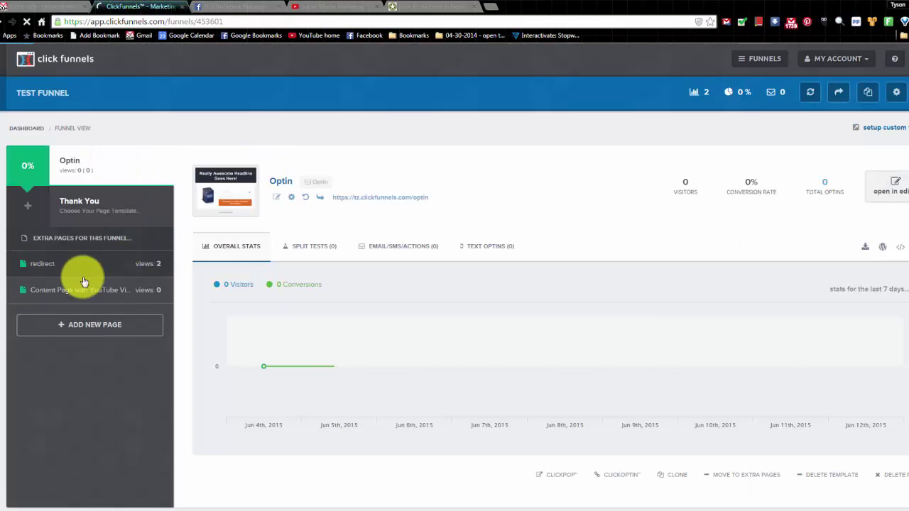
Set the Optin page's path to 10-headlines-optin-page and update the page settings
left_click(68, 292)
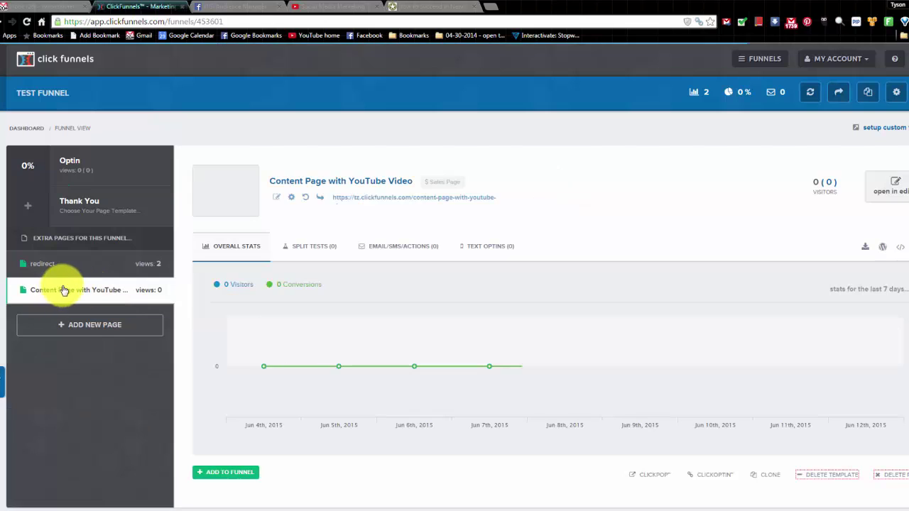
left_click(87, 176)
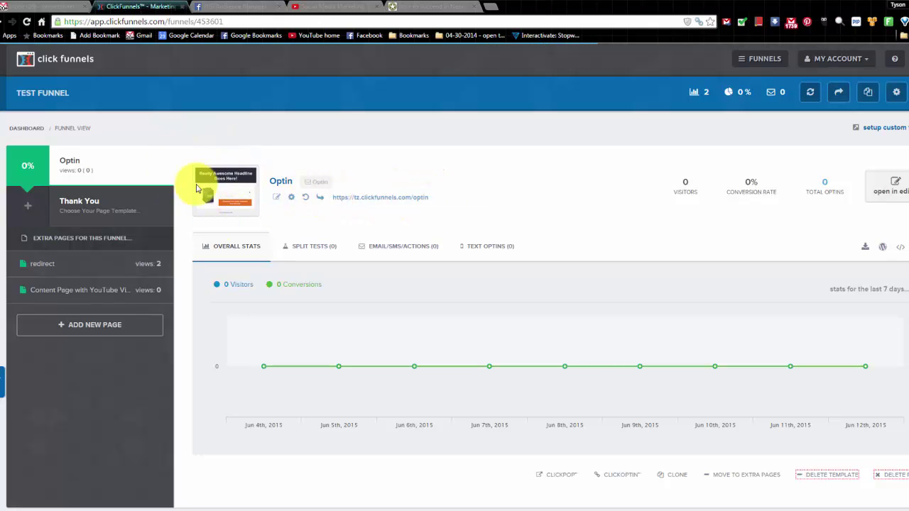
left_click(291, 197)
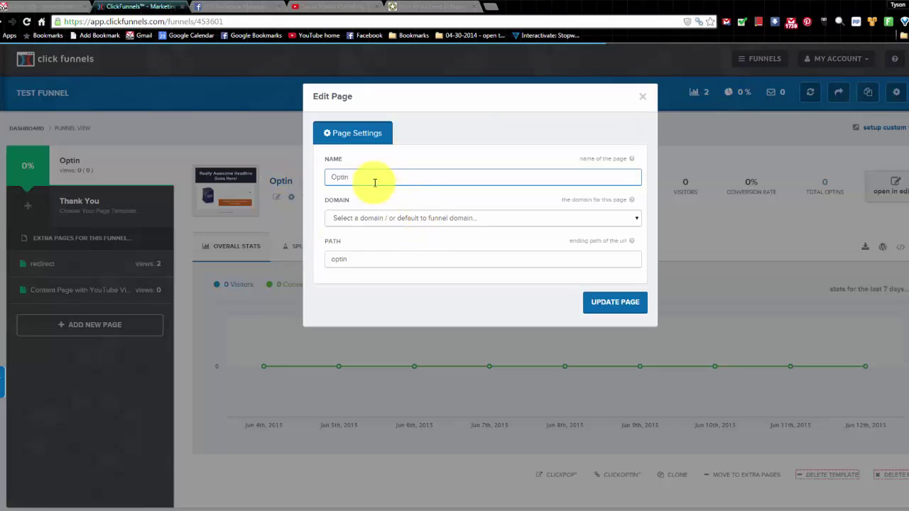
left_click(353, 258)
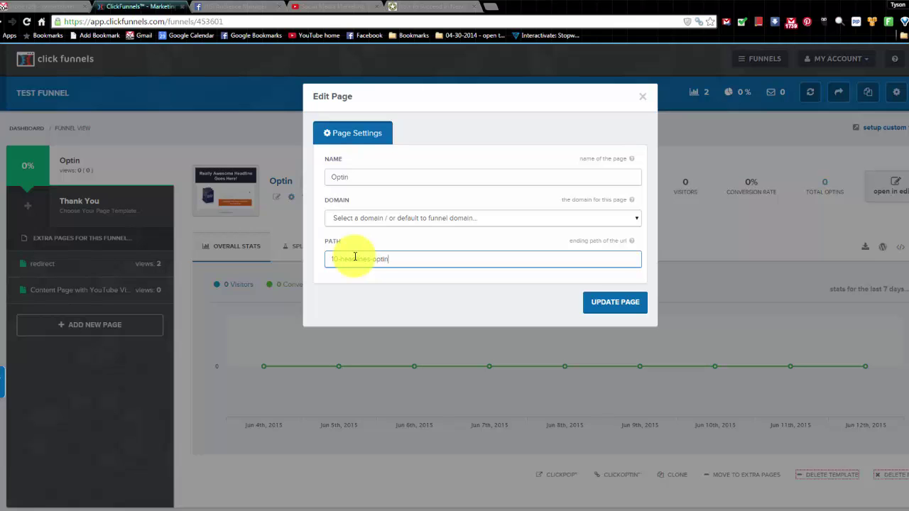
left_click(628, 313)
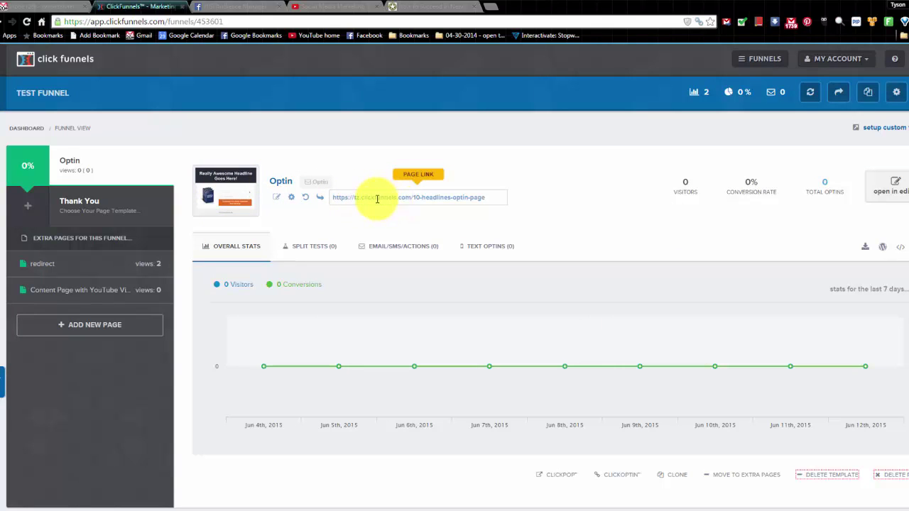
Look at the Thank You step, return to the Optin page, and open it in the editor
left_click(32, 210)
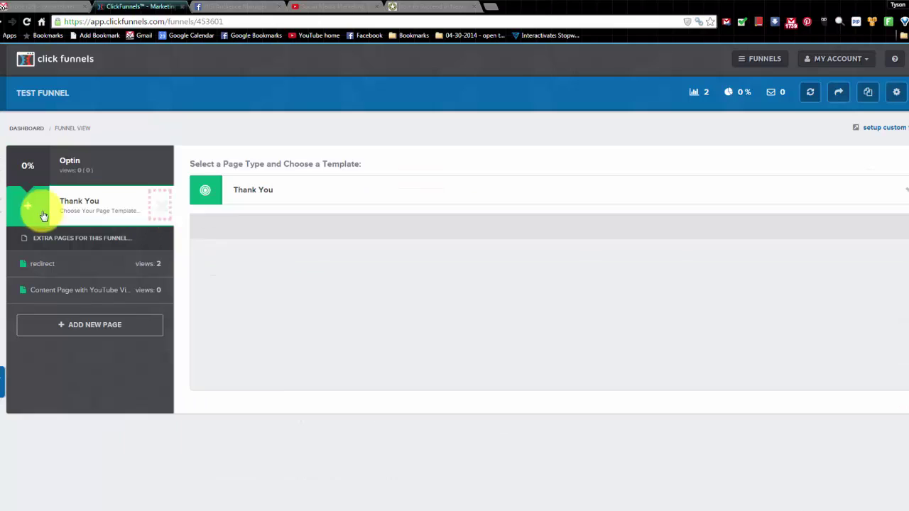
left_click(71, 165)
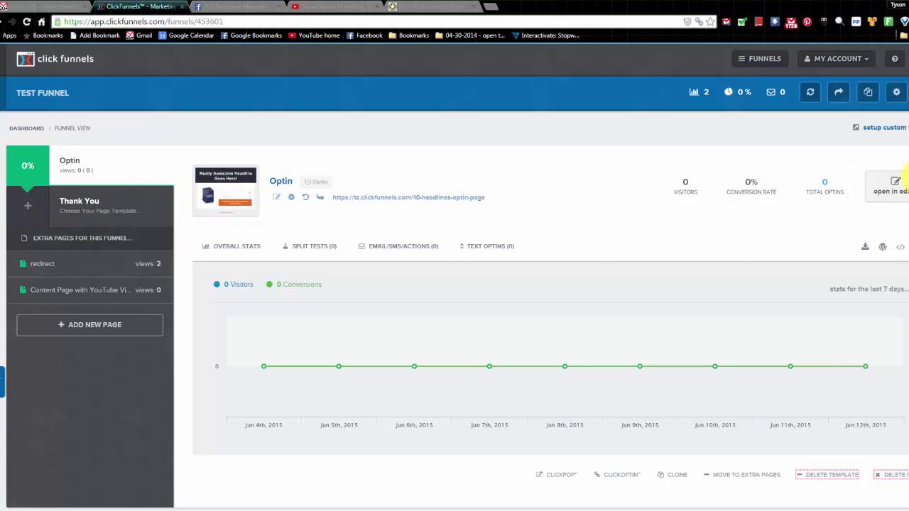
left_click(897, 186)
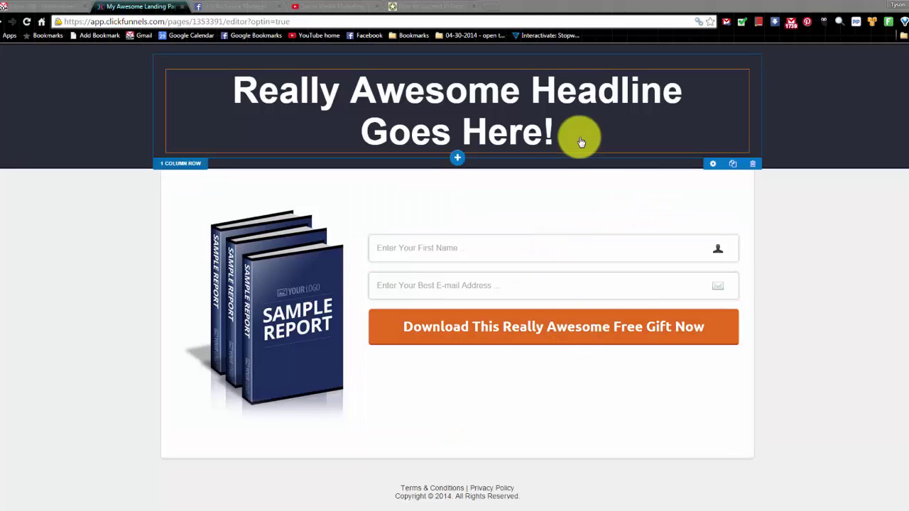
Replace the optin page's main headline with "10 Free Headline Templates Proven to Generate More Traffic and Leads"
left_click(508, 135)
key("ctrl+a")
type("10 Free Headline Templates Proven to Generate More Traffic and Leads")
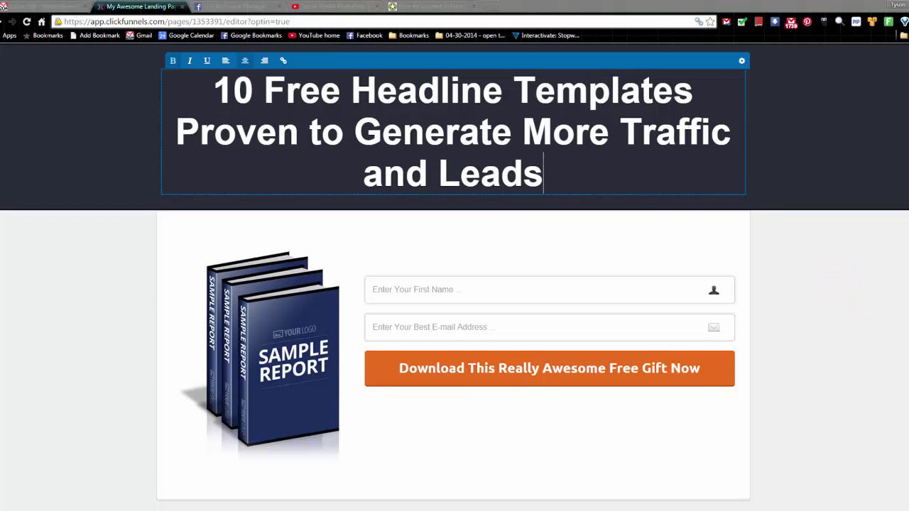
left_click(523, 271)
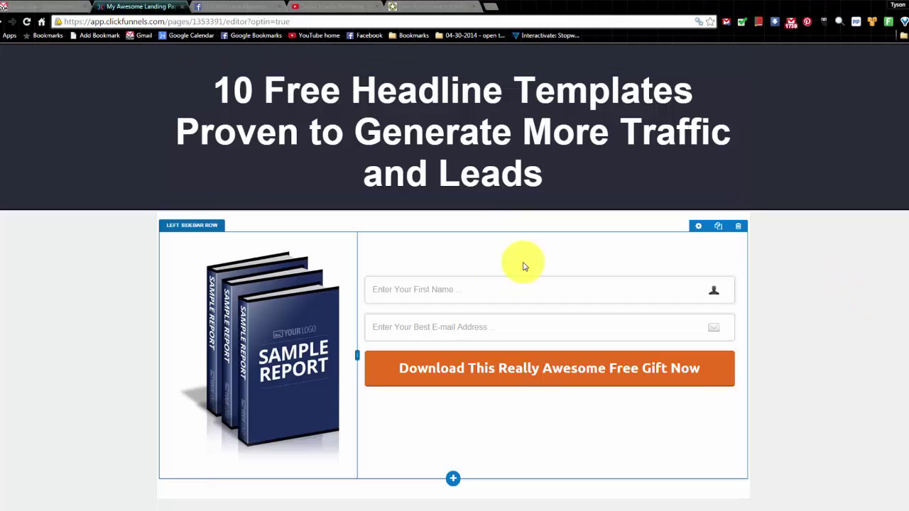
Add a headline element below the download button reading "Download These 10 Proven Headline Formulas To Help You Generate More Leads and Increase Your Conversions"
left_click(549, 387)
type("text")
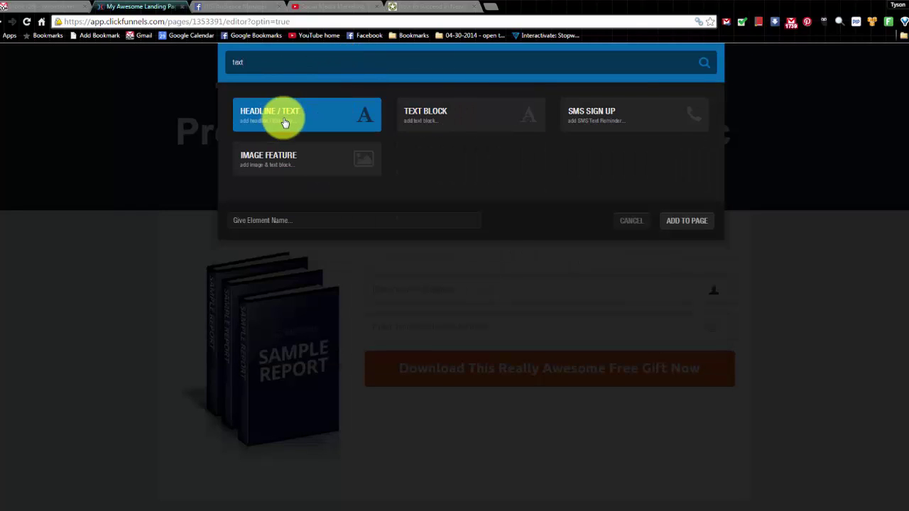
left_click(679, 221)
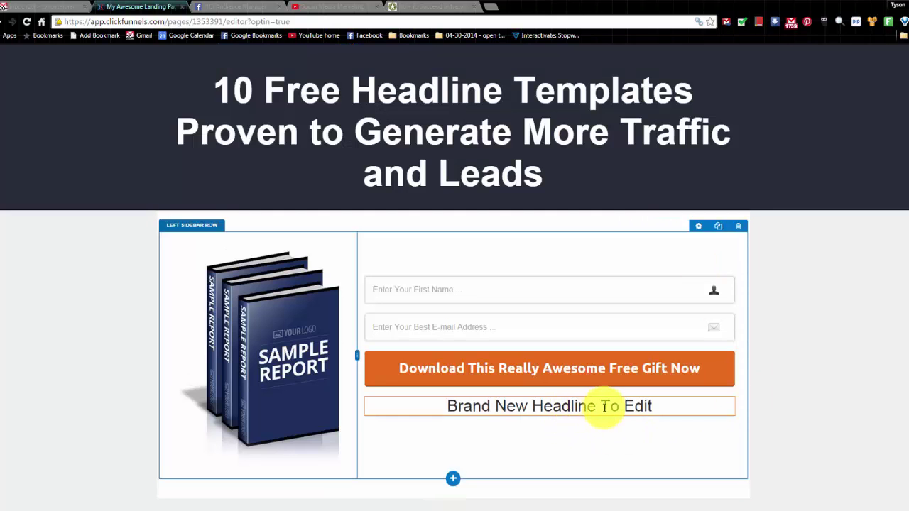
left_click(607, 403)
key("ctrl+a")
type("Download These 10 Proven Headline Formulas To Help You Generate More Leads and Increase Your Conversions")
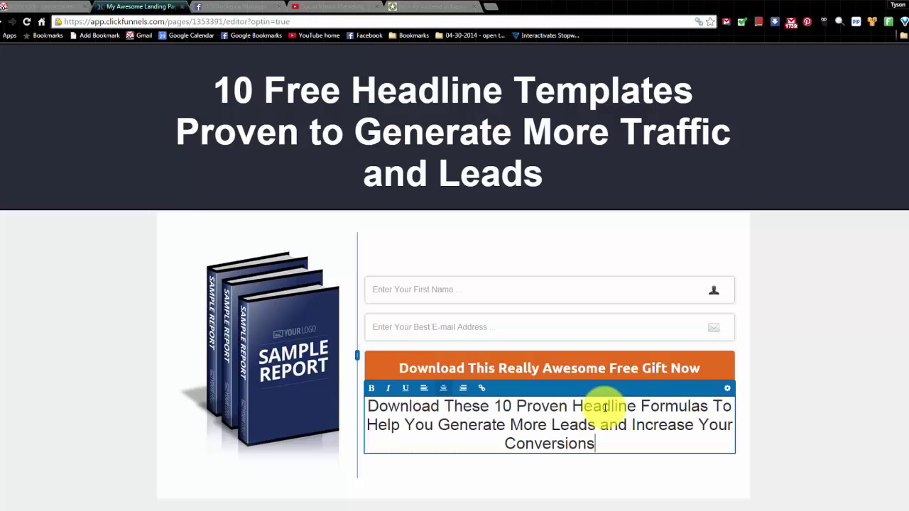
Set the new subheadline's text size to 24px and move it above the first name field
left_click(725, 389)
left_click(846, 275)
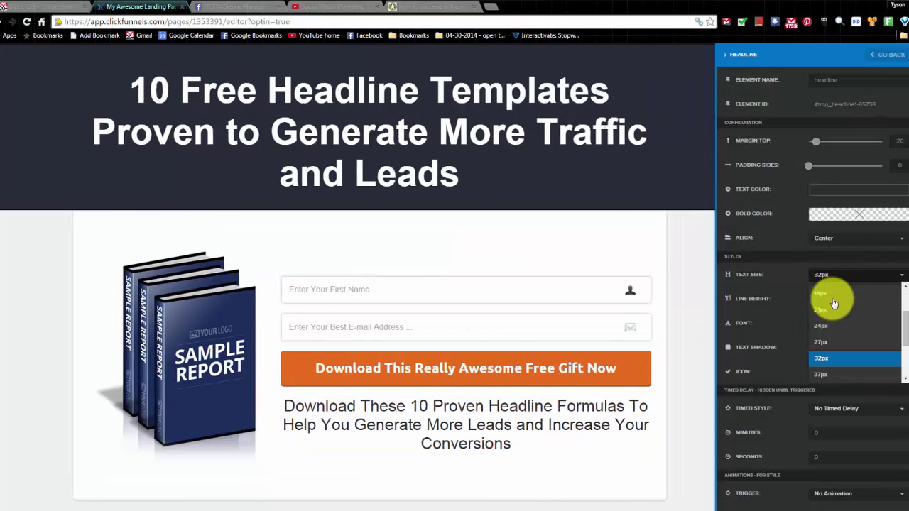
left_click(835, 312)
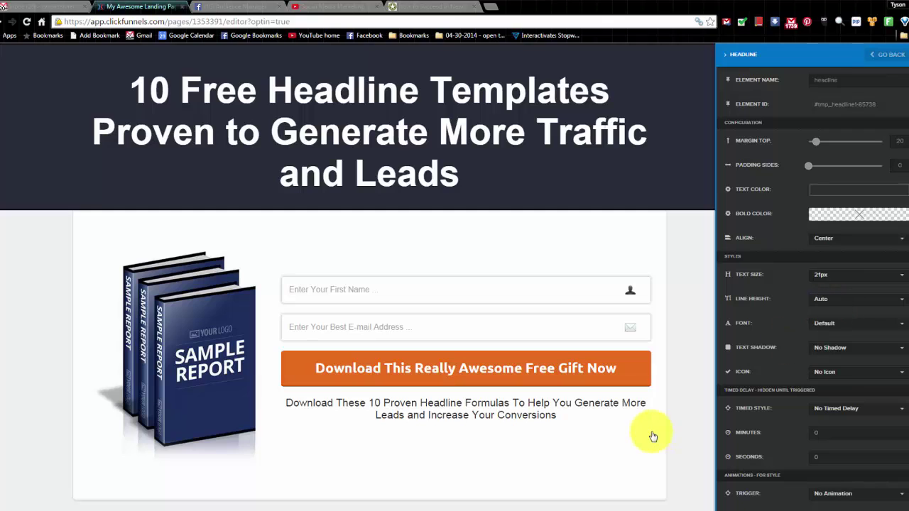
left_click(838, 276)
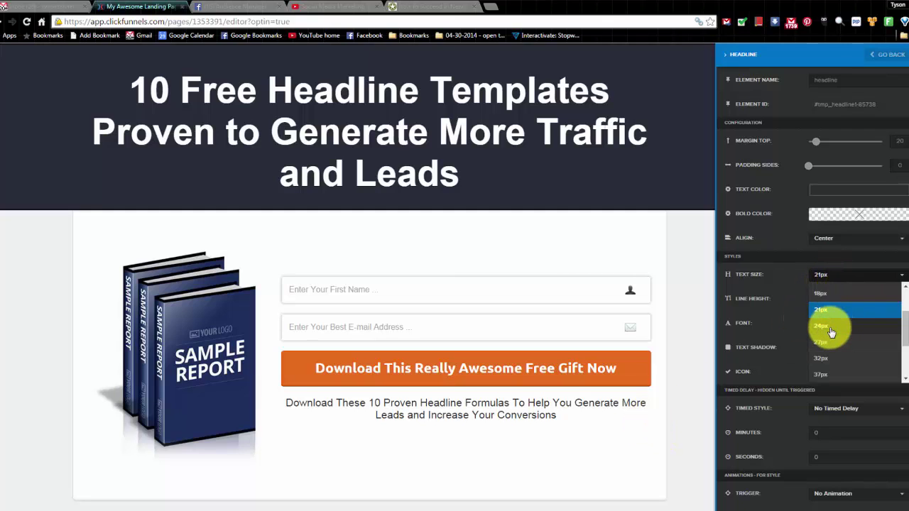
left_click(823, 326)
left_click(625, 402)
left_click_drag(644, 407, 656, 273)
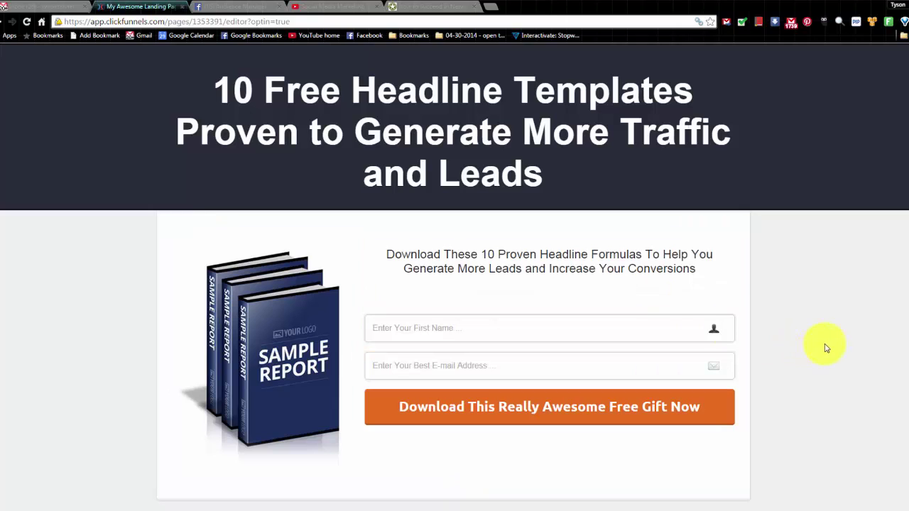
Reduce the first name field's top margin to tighten the gap below the subheadline
left_click(670, 321)
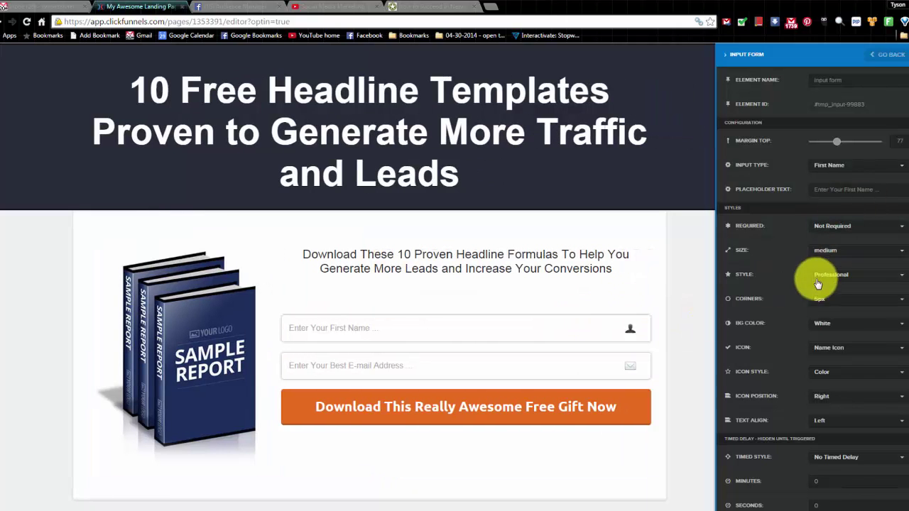
left_click(507, 362)
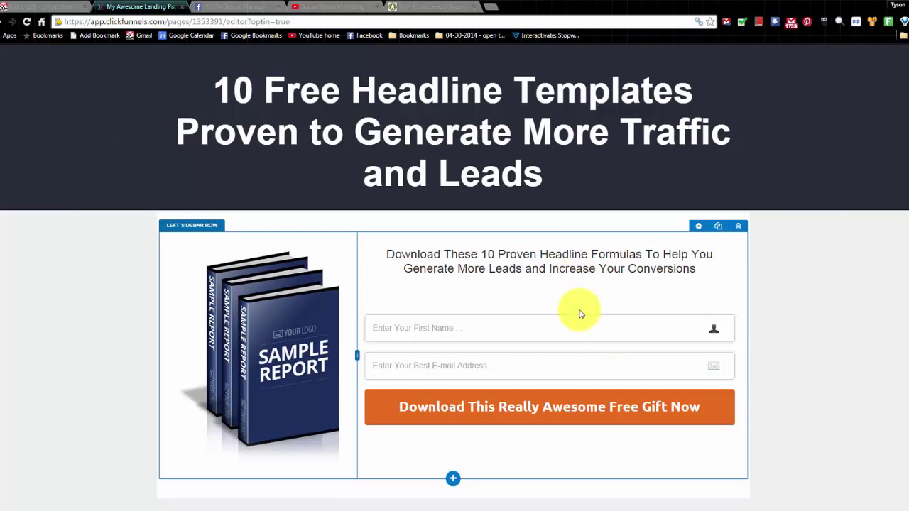
left_click(582, 336)
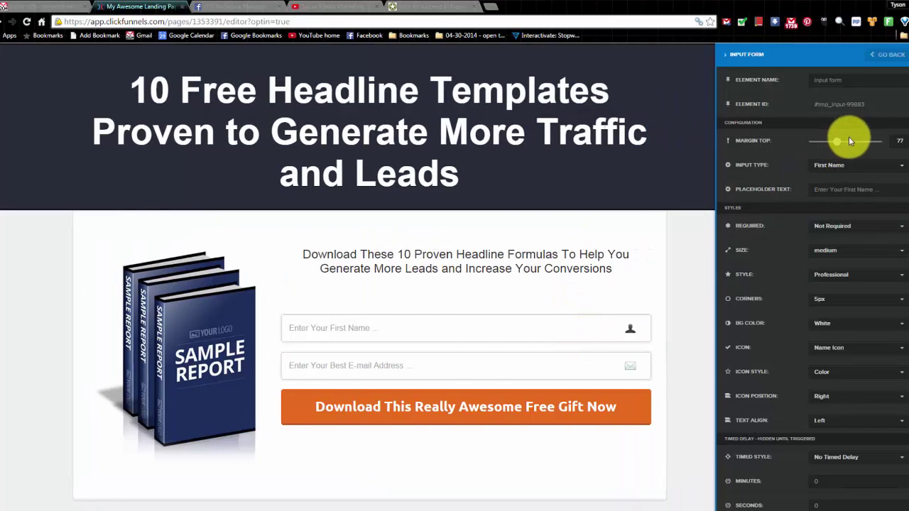
left_click(821, 146)
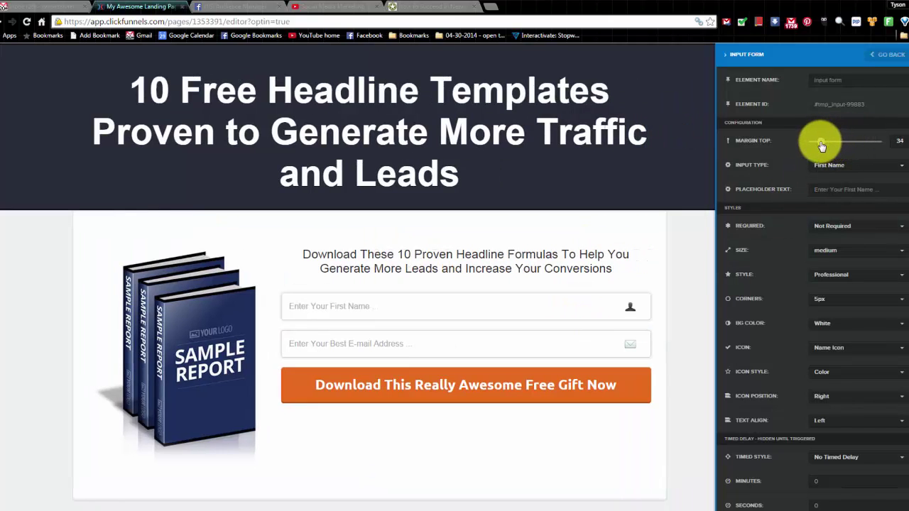
left_click_drag(824, 146, 828, 142)
left_click(591, 230)
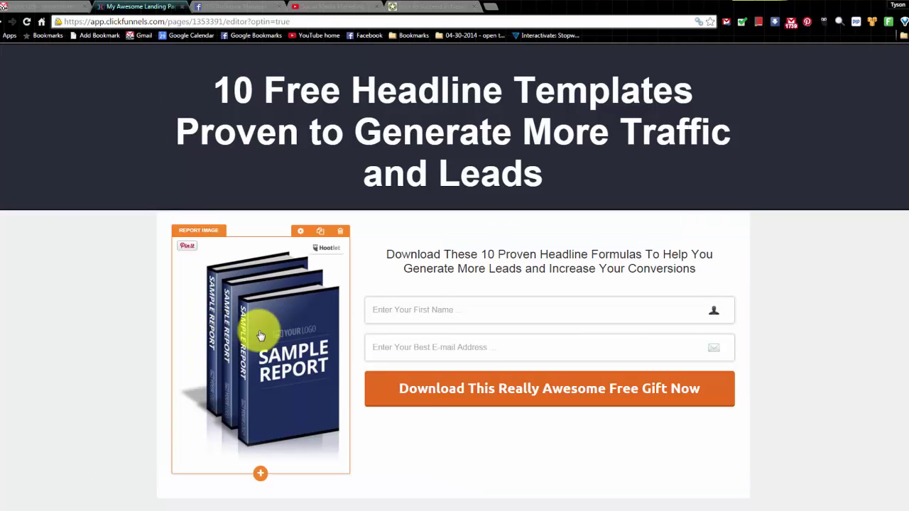
Open the sample report image's settings and clear its image URL
left_click(260, 336)
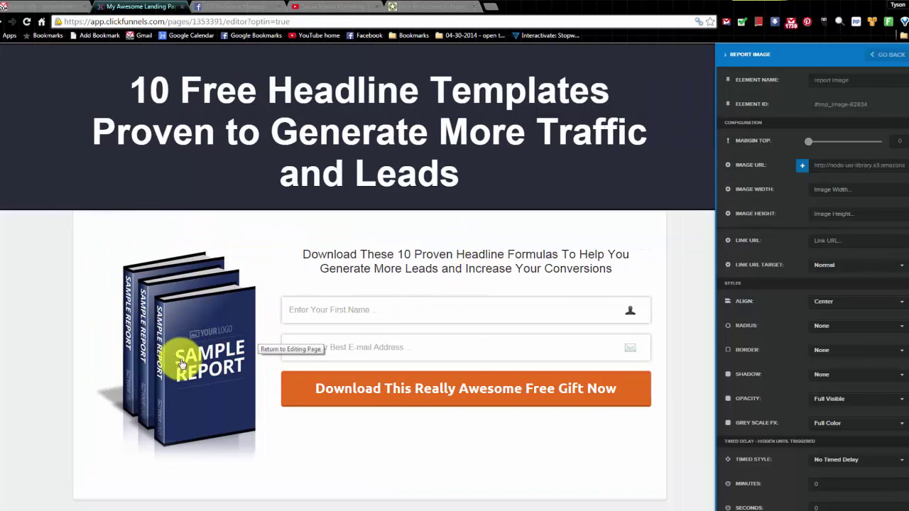
left_click(217, 345)
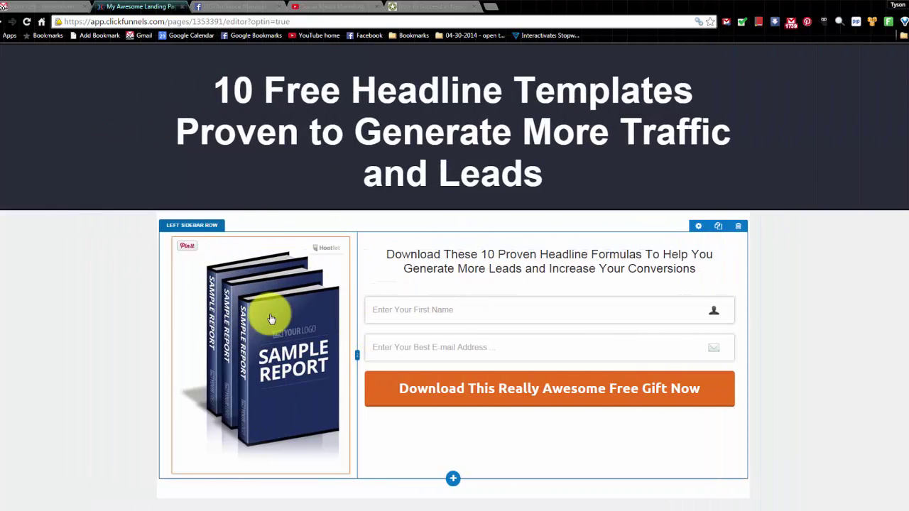
left_click(269, 324)
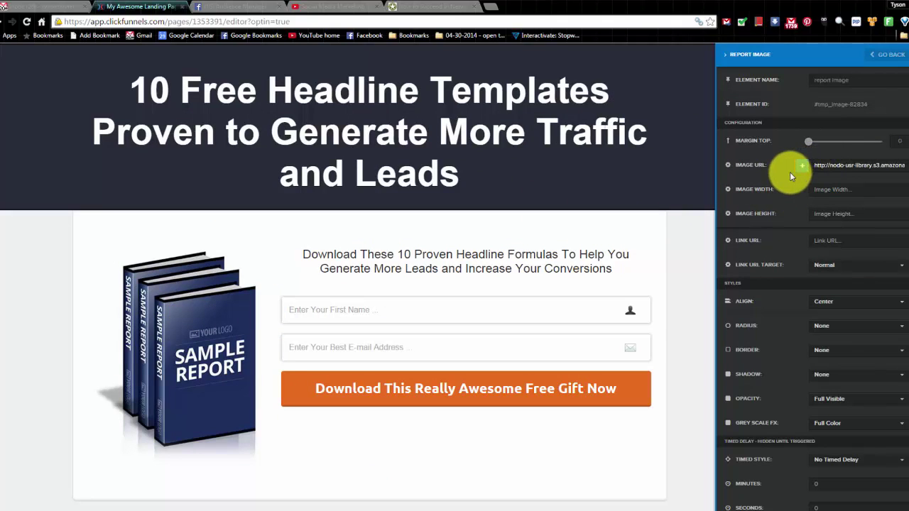
left_click_drag(815, 165, 904, 173)
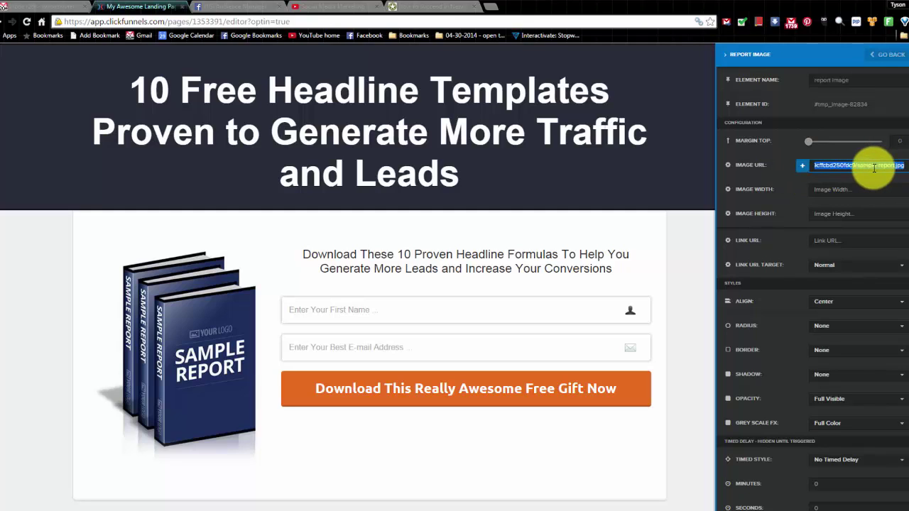
key("BackSpace")
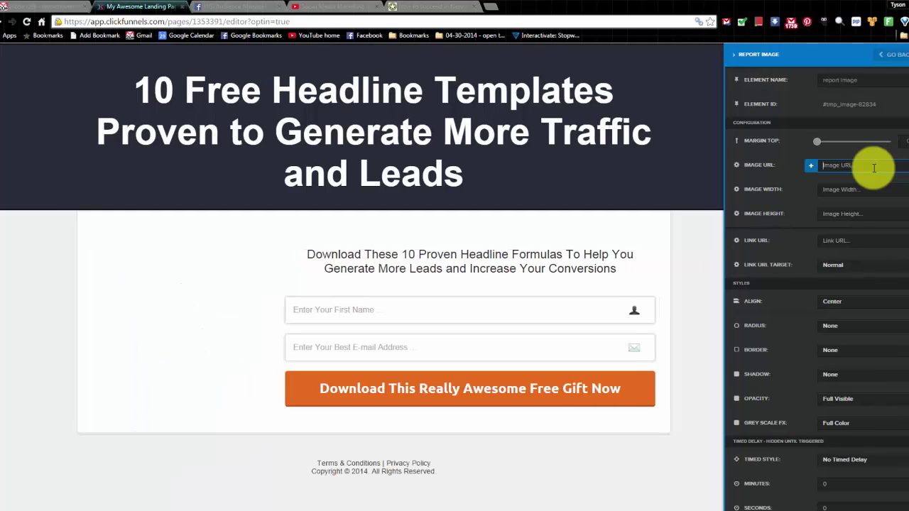
Upload 10-Proven-Headline-Formulas-PDF-Book-Cover-300x400.jpg from the Desktop and add it as the report image
left_click(811, 168)
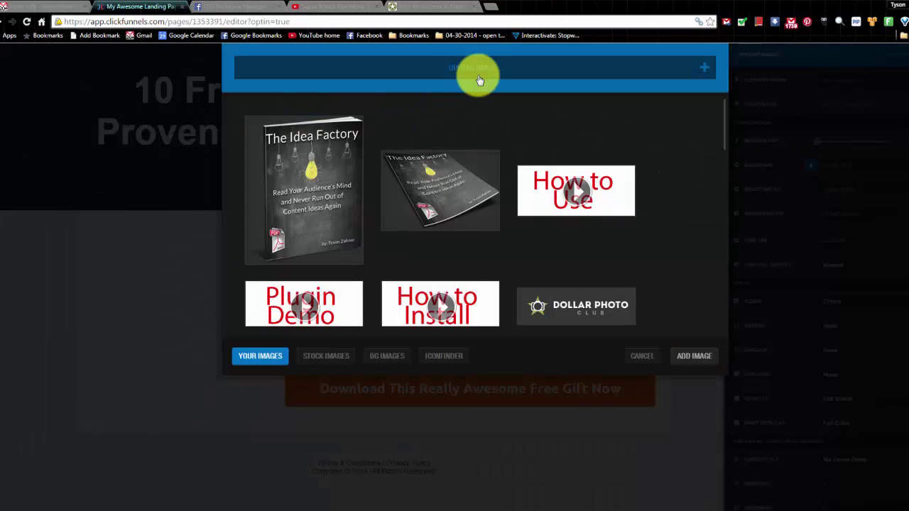
left_click(479, 71)
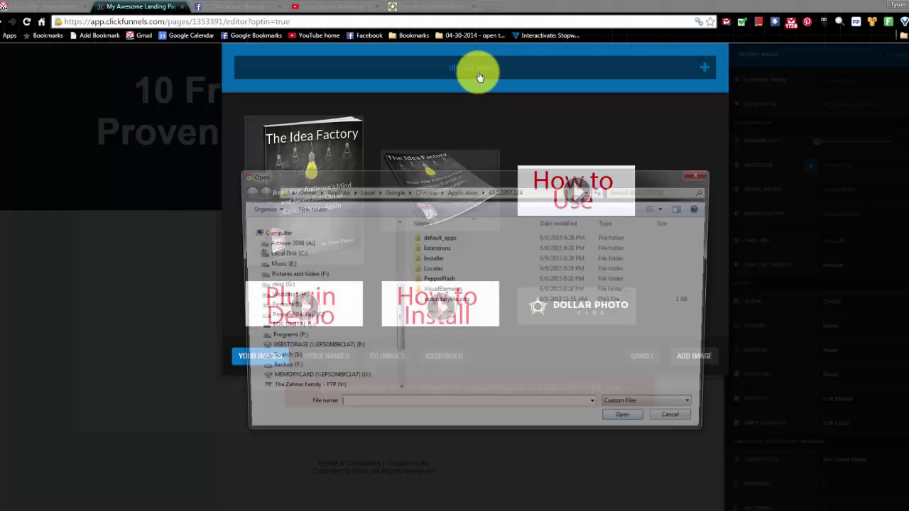
left_click(298, 237)
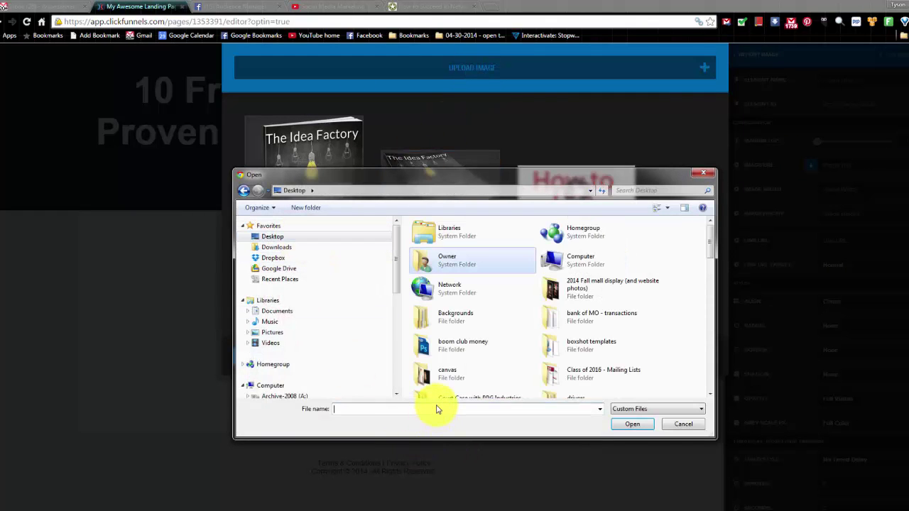
key("ctrl+v")
key("Return")
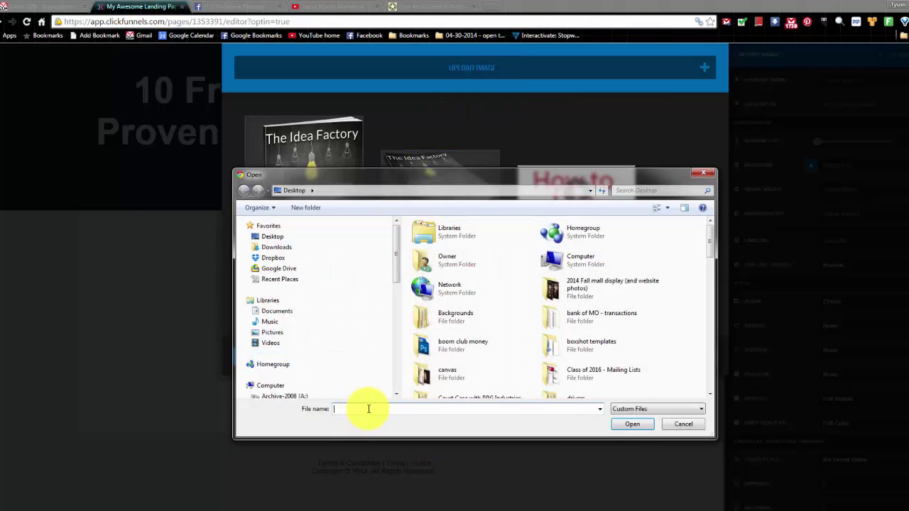
type("10")
key("Down")
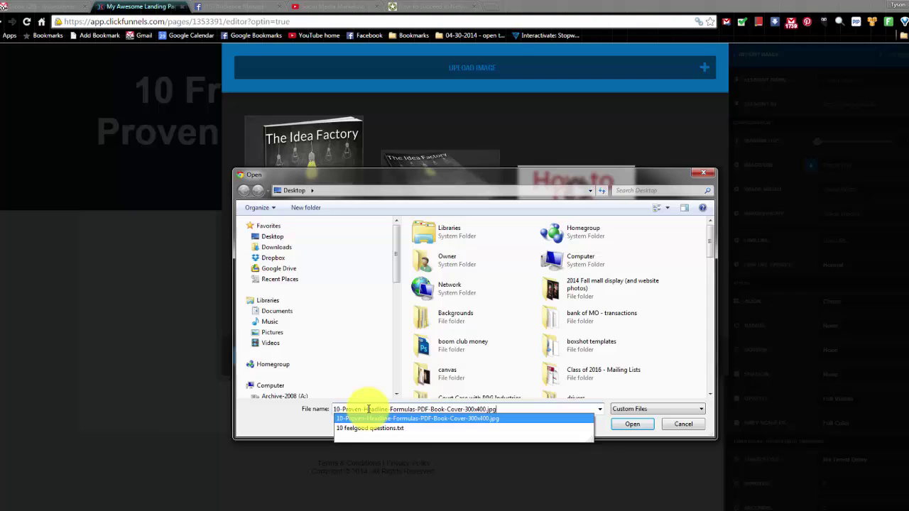
key("Return")
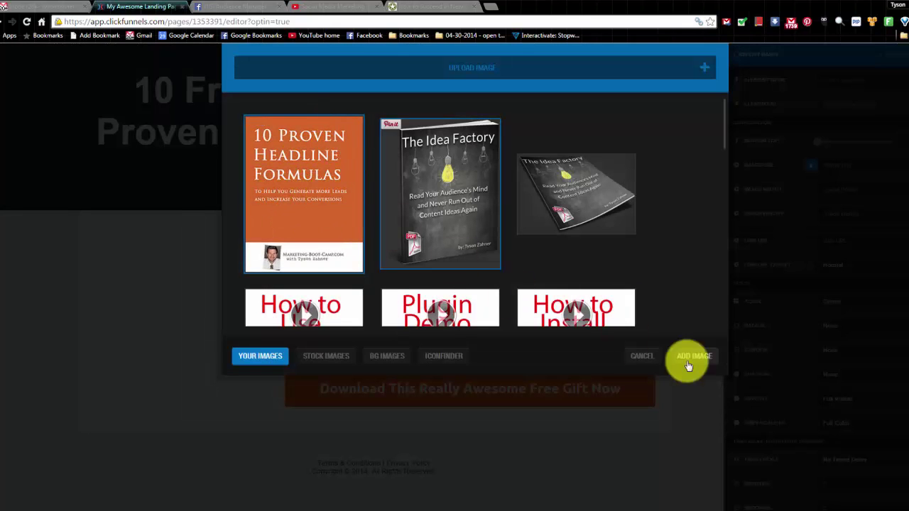
left_click(699, 359)
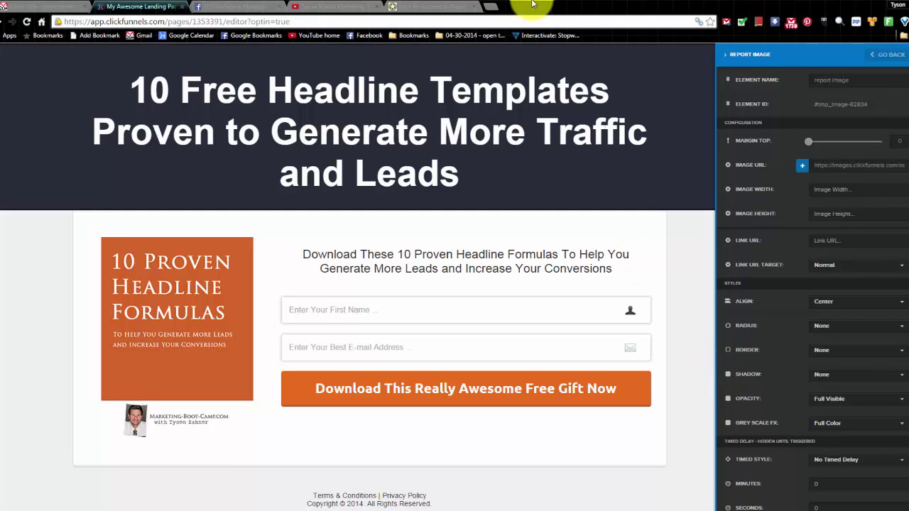
Look at the fiverr.com home page in a new browser tab, and return to the ClickFunnels page editor
left_click(488, 6)
type("fiverr")
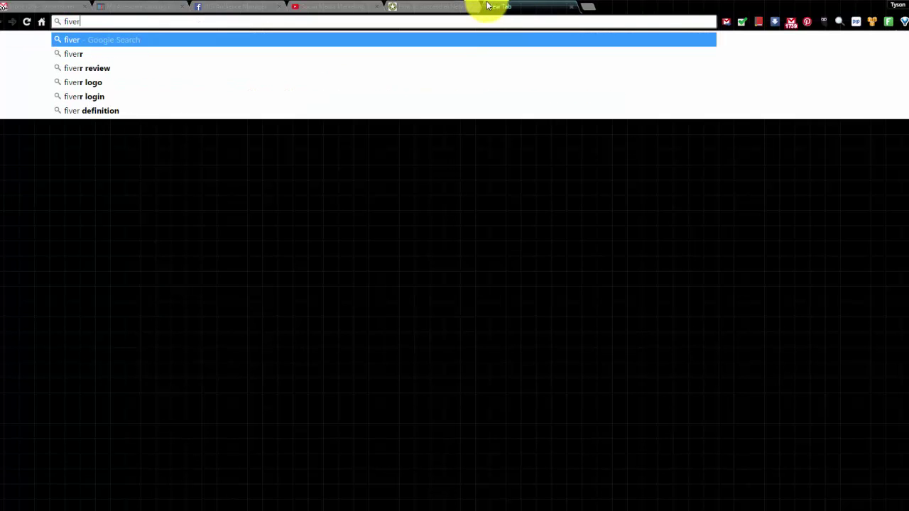
type(".com")
key("Return")
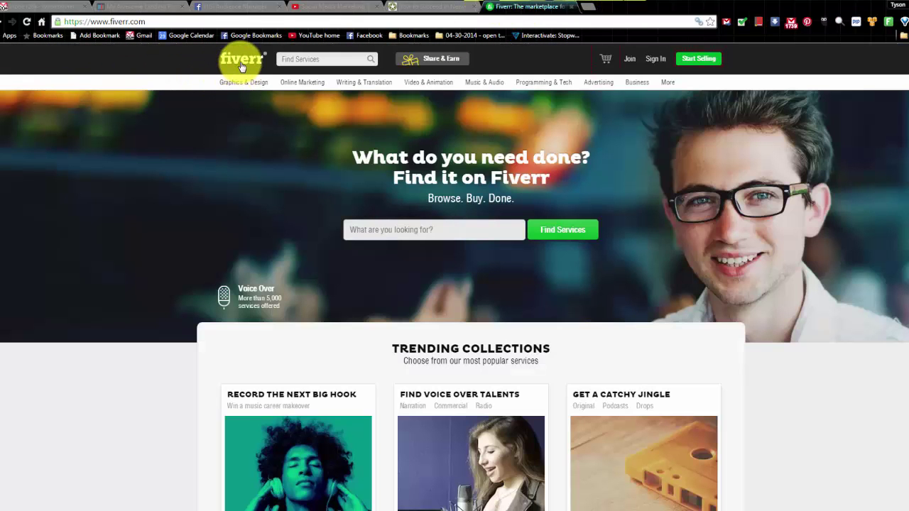
left_click(149, 7)
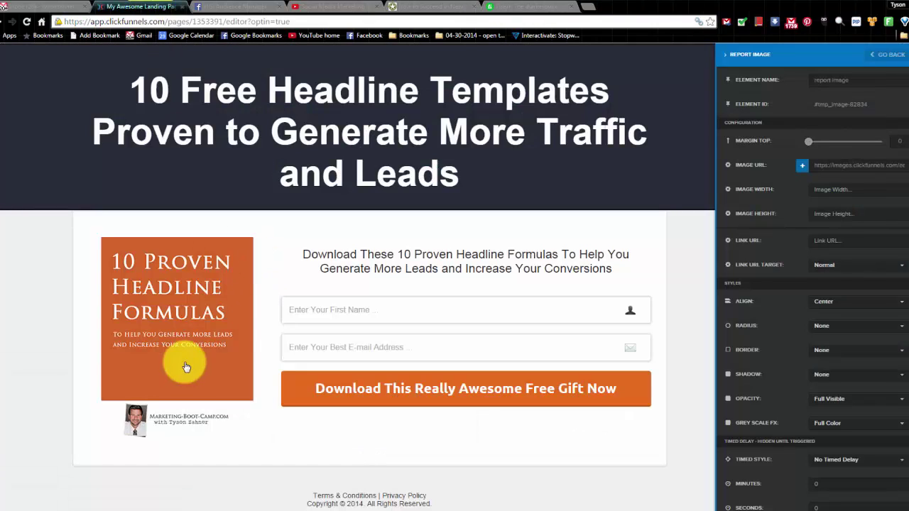
Leave the image settings and choose null (Aweber) as the page's email autoresponder integration
left_click(227, 304)
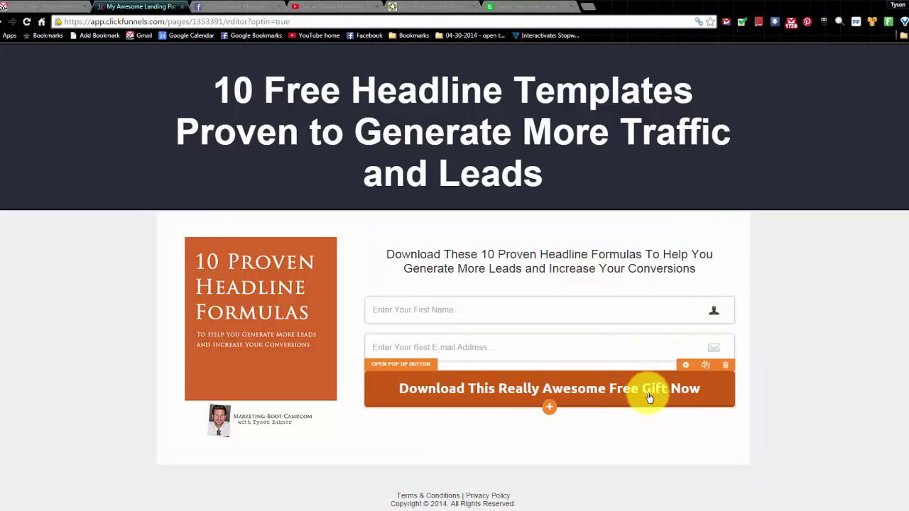
left_click(907, 92)
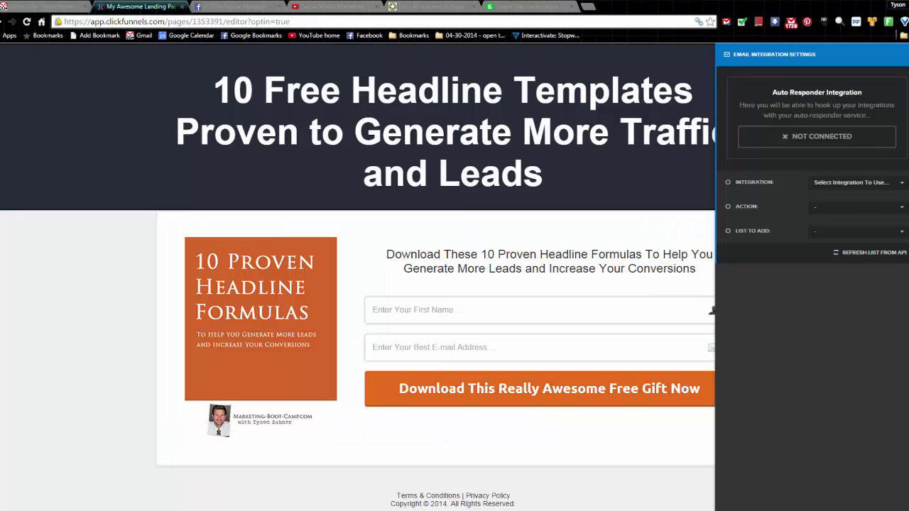
left_click(850, 184)
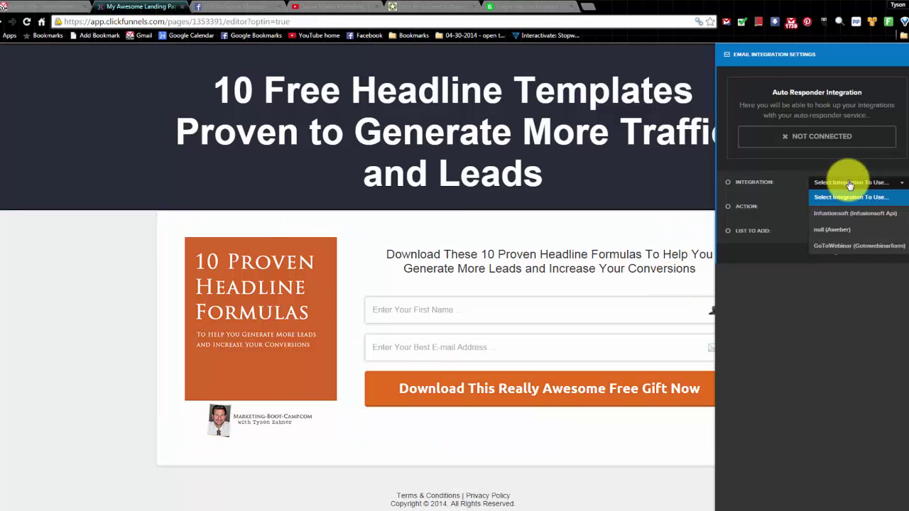
left_click(841, 230)
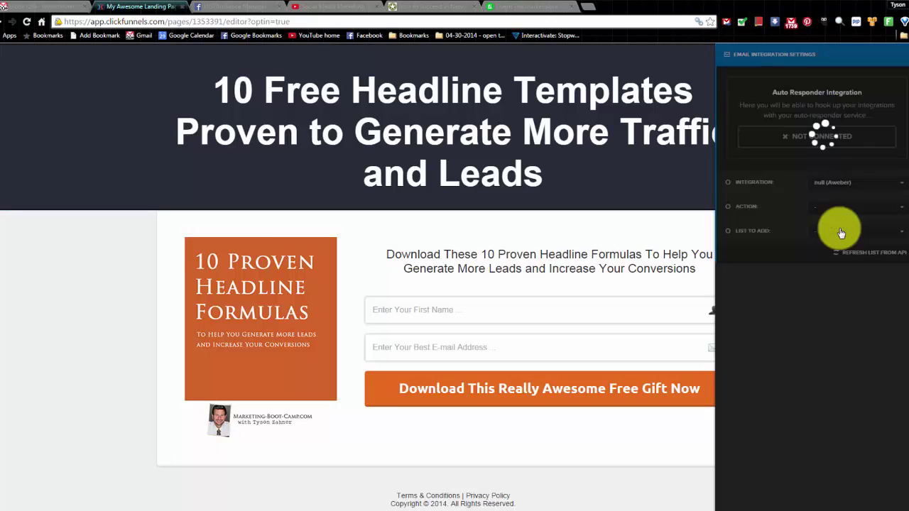
left_click(854, 186)
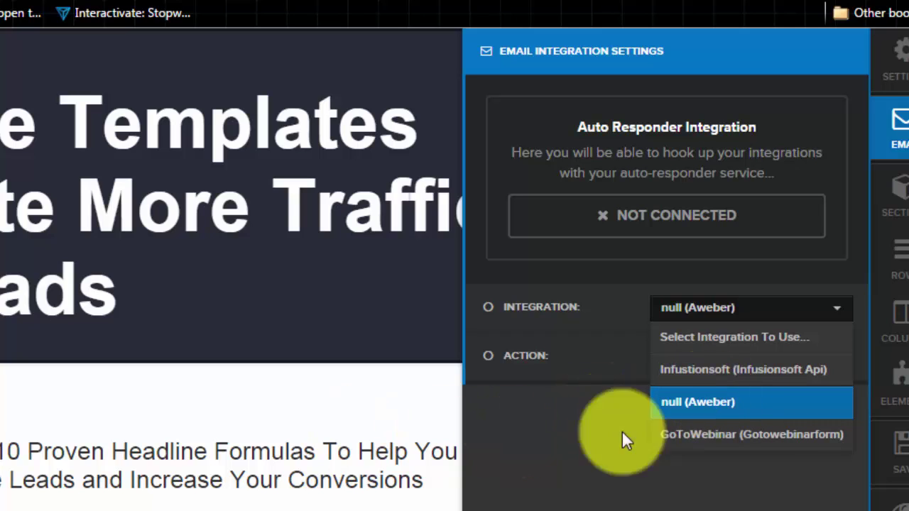
left_click(707, 403)
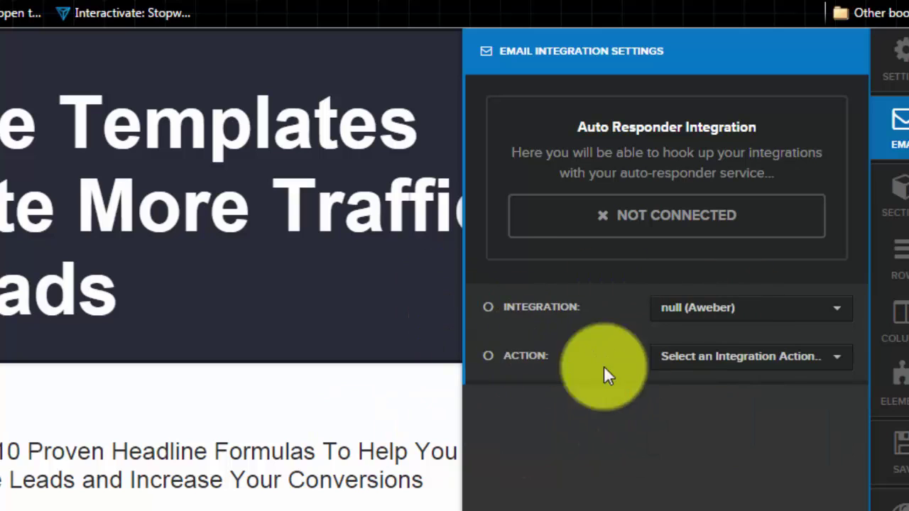
Set the integration action to Integrate Existing Form with the MLM secrets (en_mlm) list, and save the page
left_click(757, 362)
left_click(774, 419)
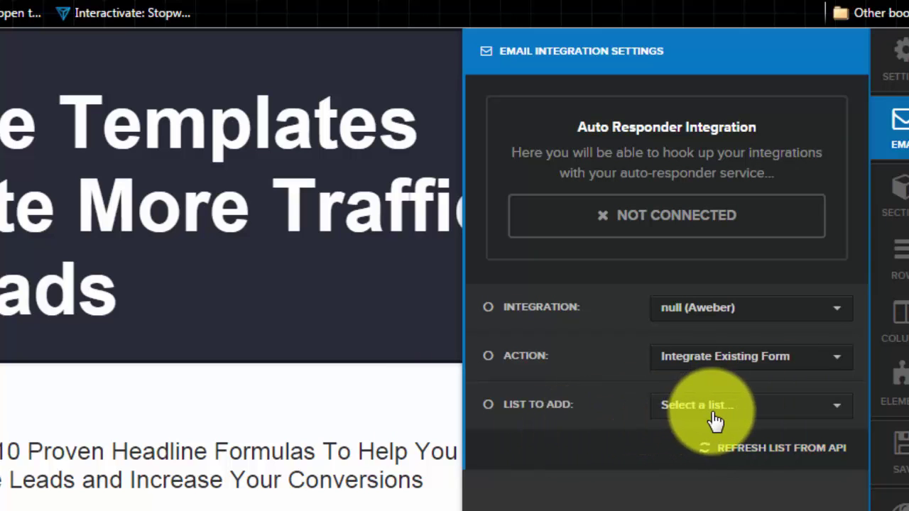
left_click(681, 406)
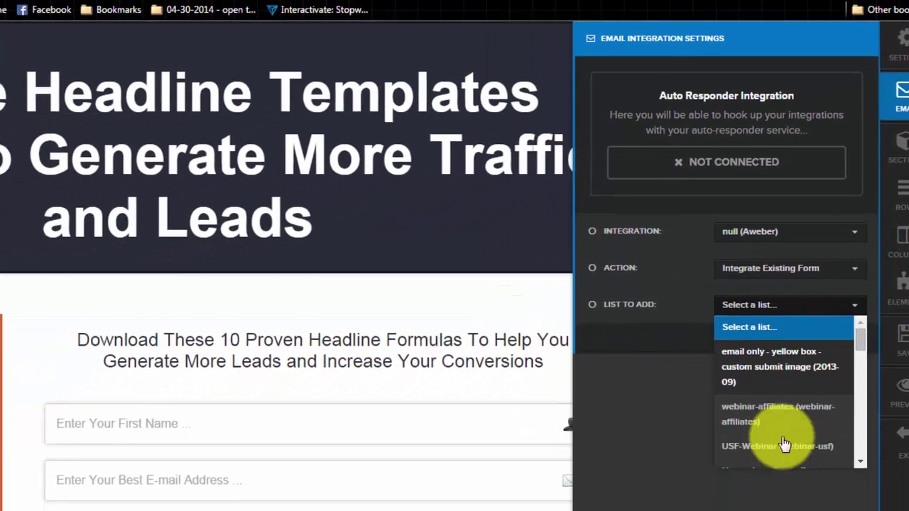
scroll(866, 336, "down", 2)
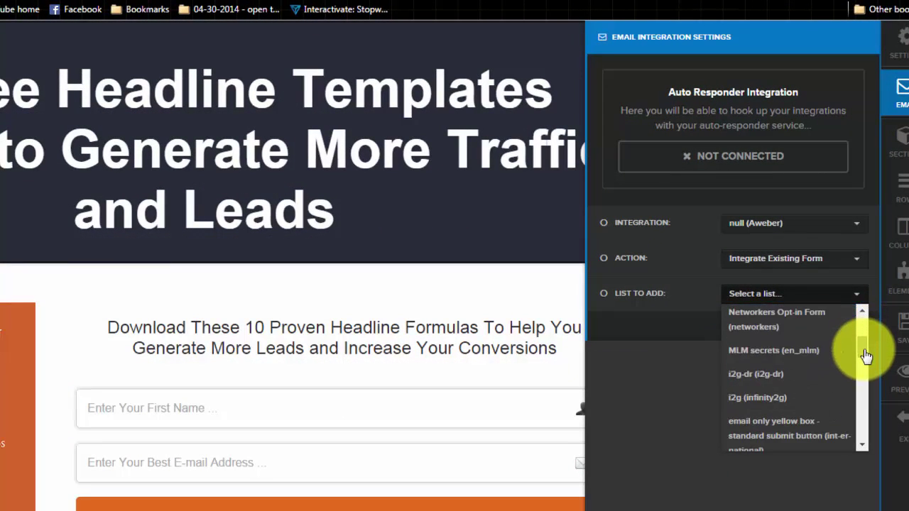
left_click(751, 360)
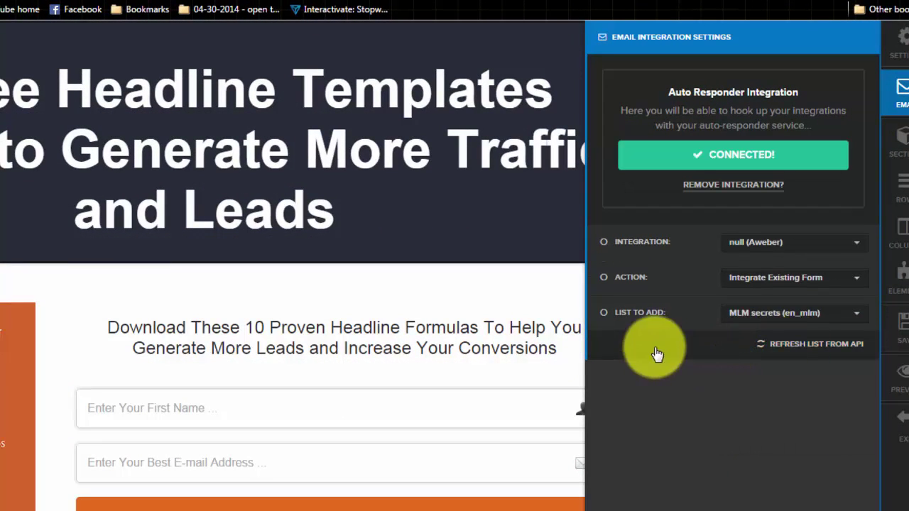
left_click(899, 328)
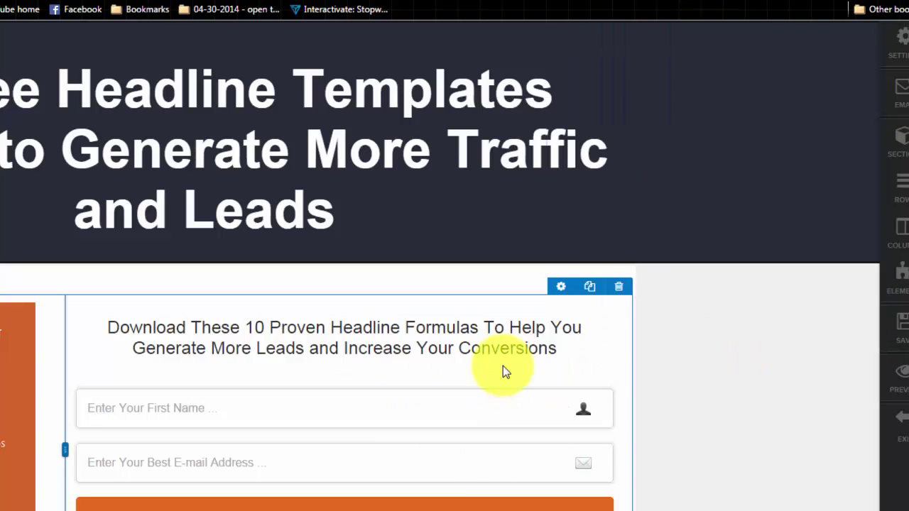
Change the orange download button's text to "Get Instant Access Now!"
left_click(355, 502)
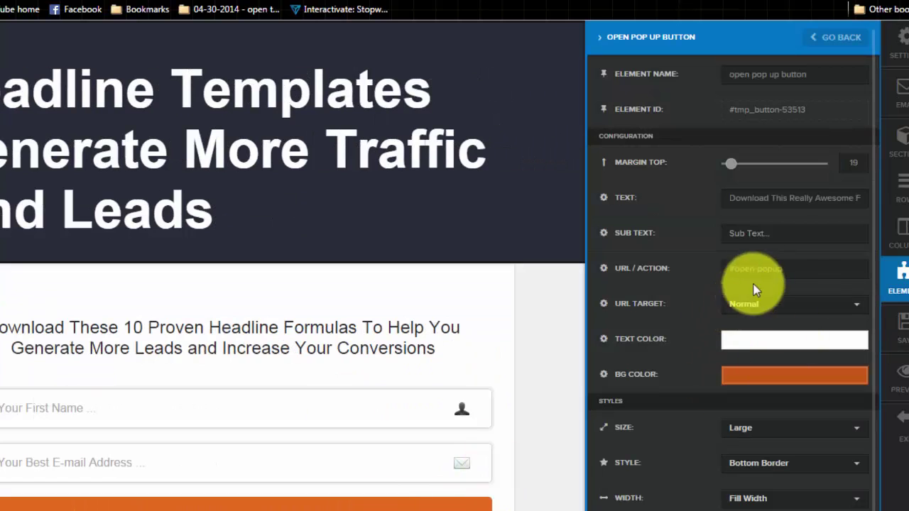
left_click(801, 202)
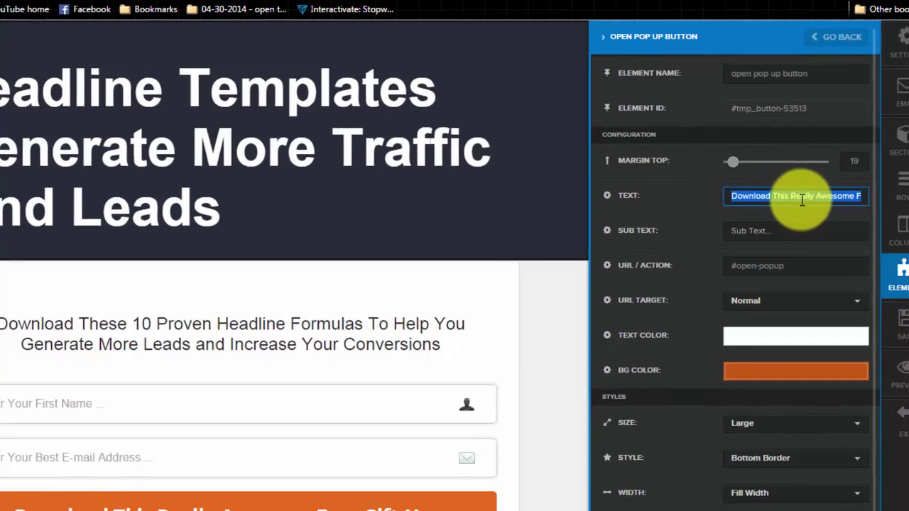
type("Get ")
type("Instant Access Now!")
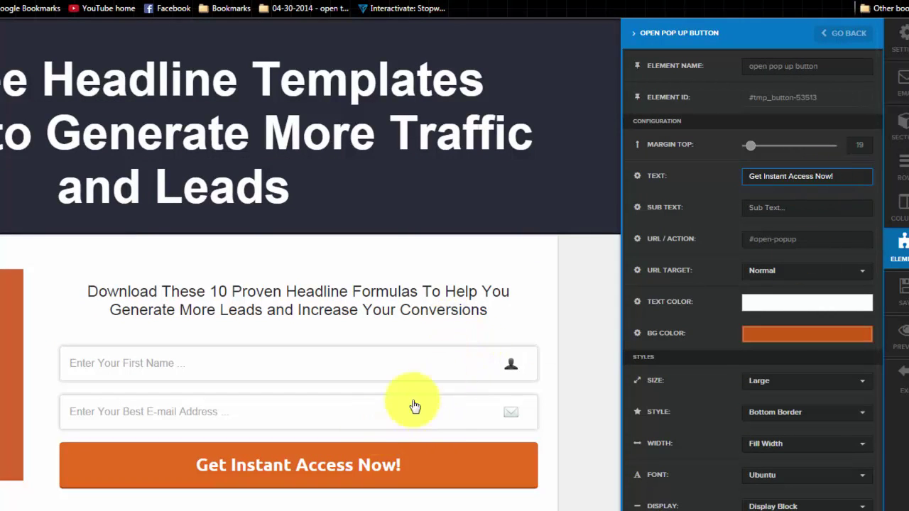
Set the orange button's URL / action to #submit-form and close its settings
left_click_drag(823, 239, 748, 240)
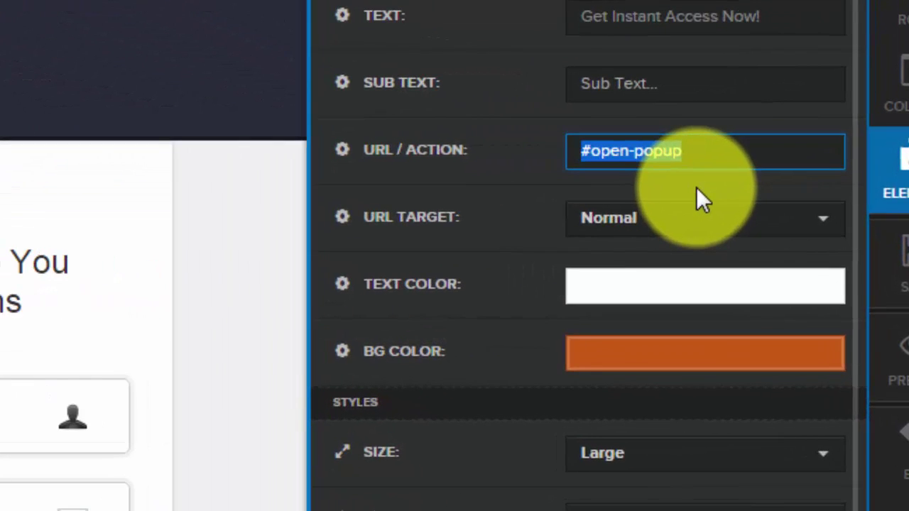
type("#")
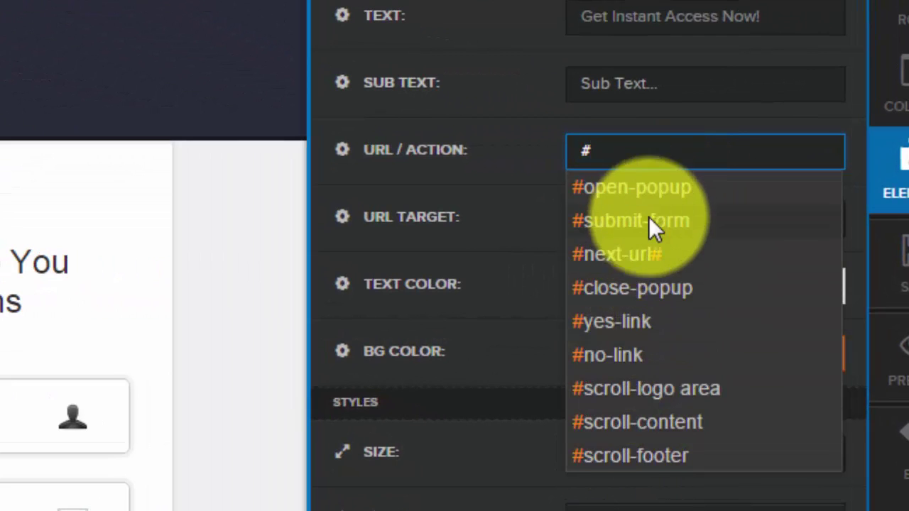
left_click(676, 223)
left_click(238, 377)
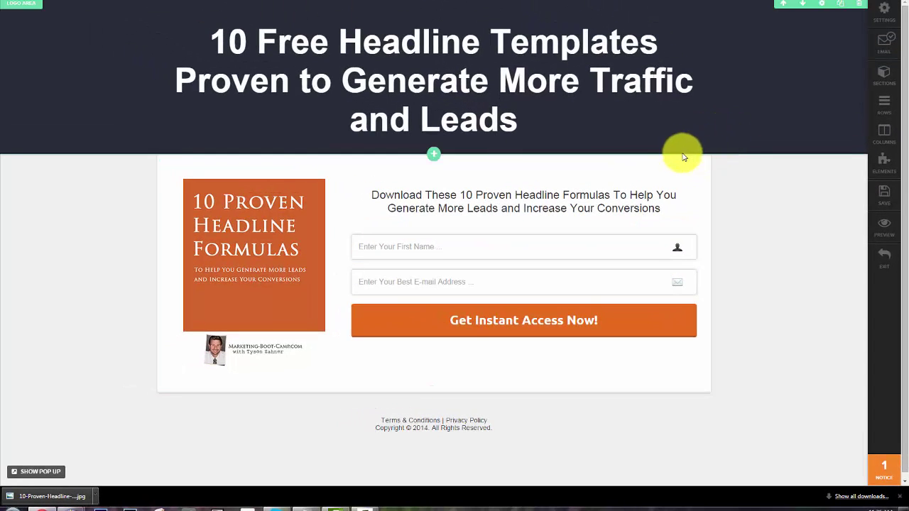
Exit to the funnel view and create the Thank You page from the Simple Download Page template
left_click(884, 263)
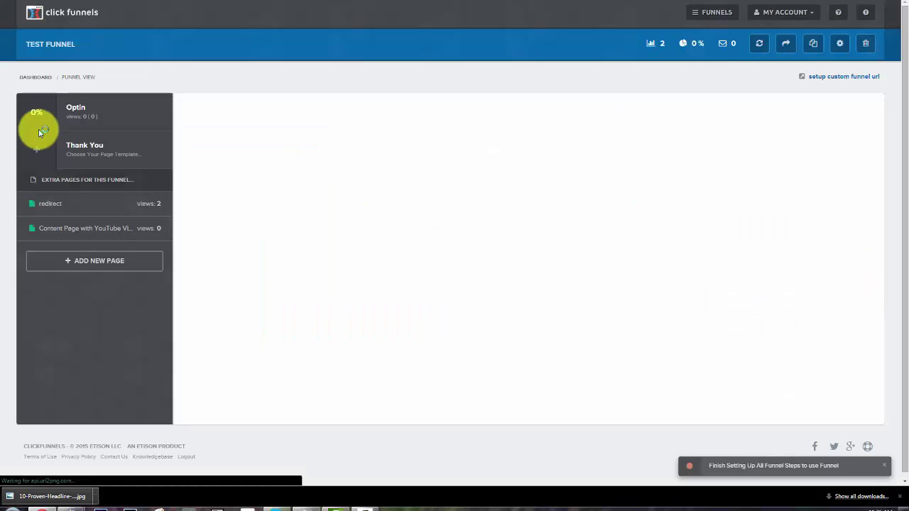
left_click(83, 150)
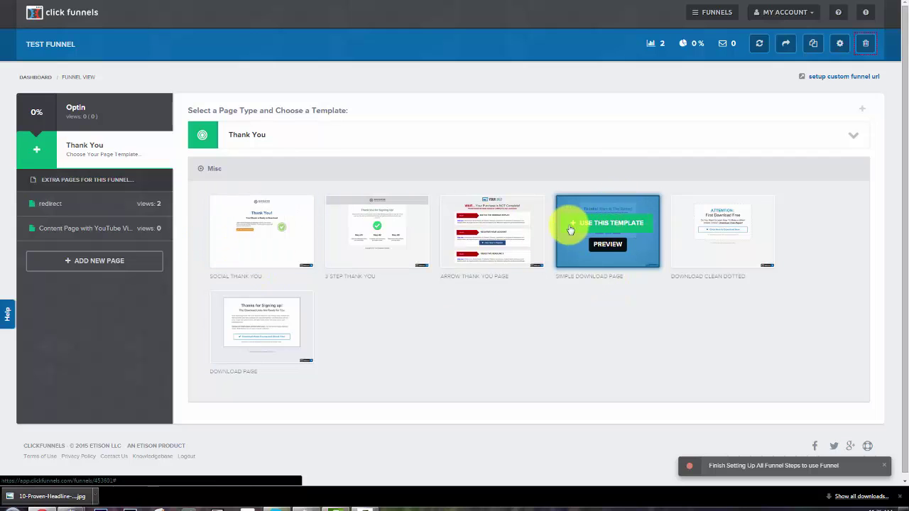
left_click(611, 223)
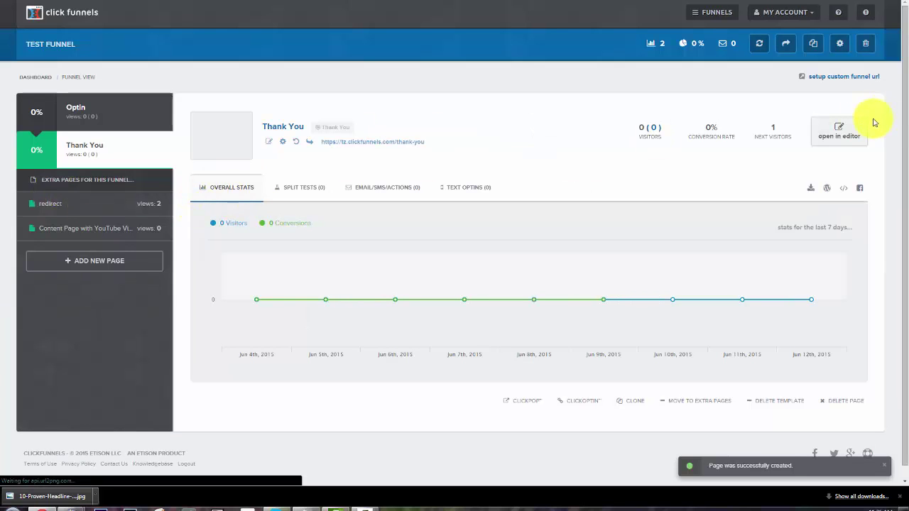
left_click(856, 133)
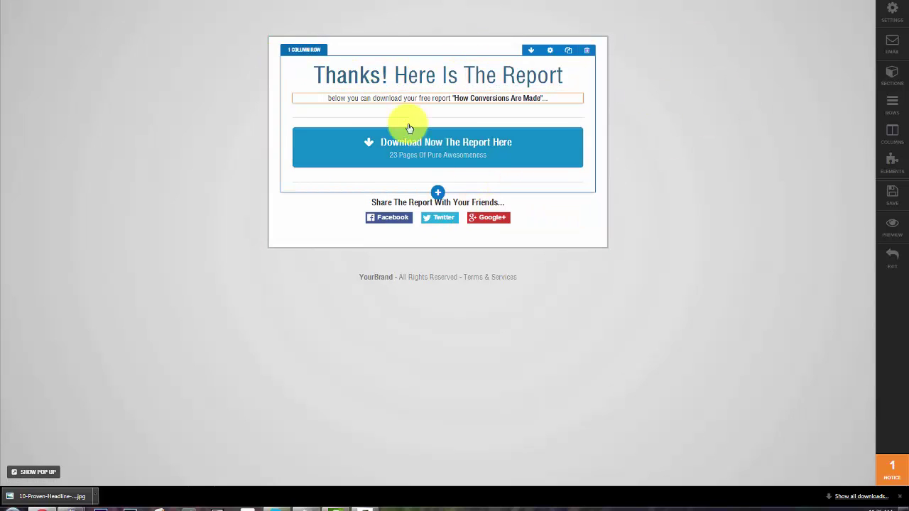
left_click(476, 138)
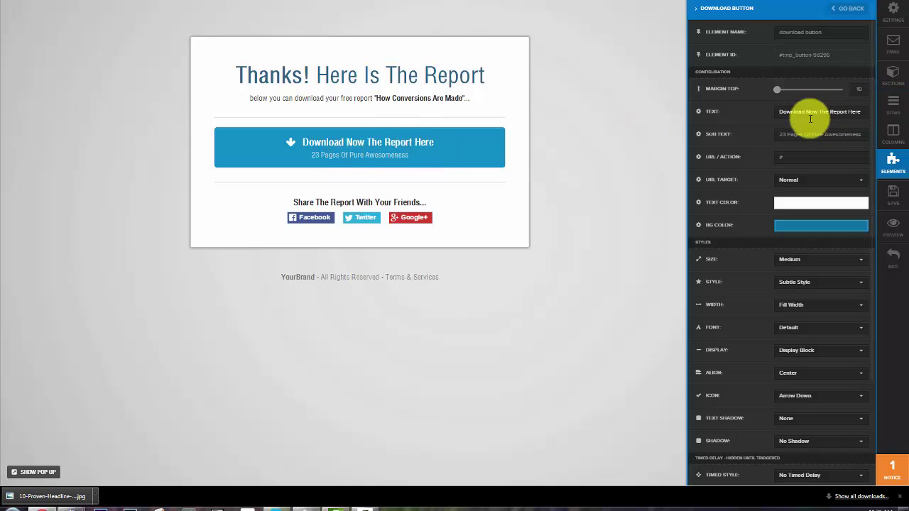
left_click(404, 143)
left_click(561, 155)
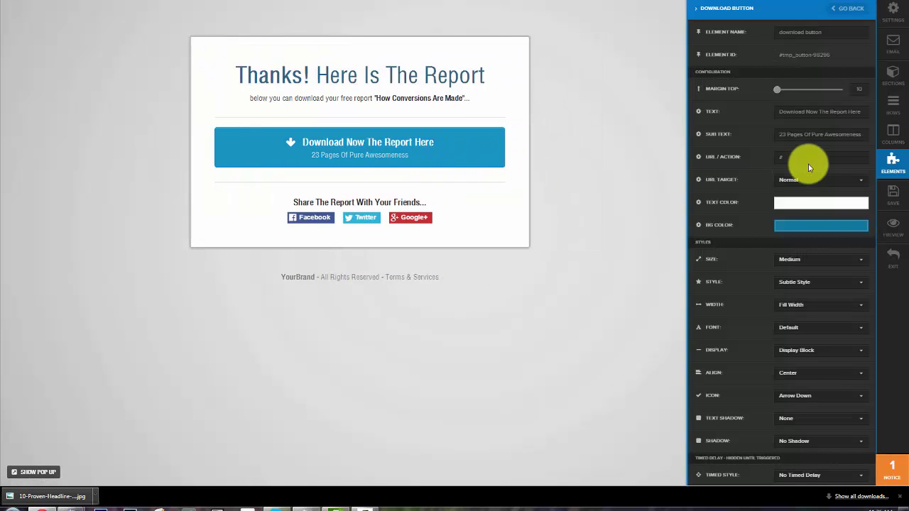
left_click_drag(804, 157, 723, 158)
type("http")
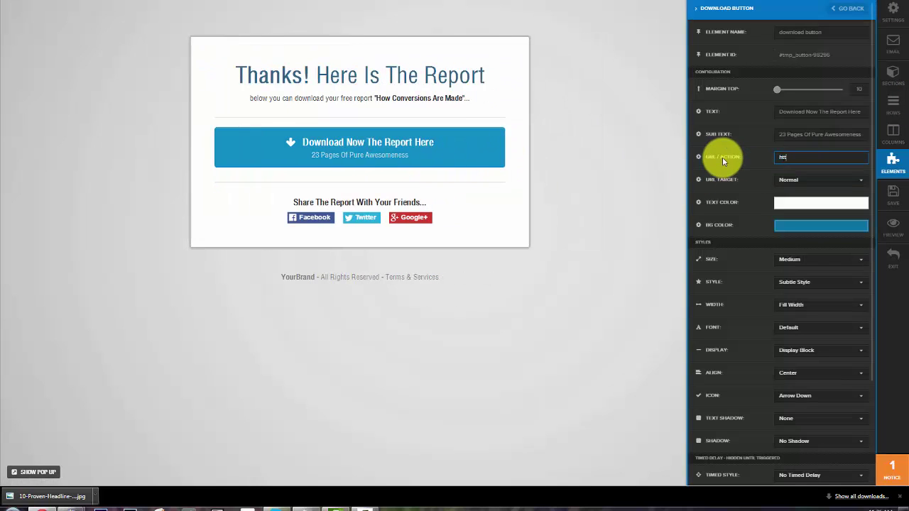
type("://www.myawesome")
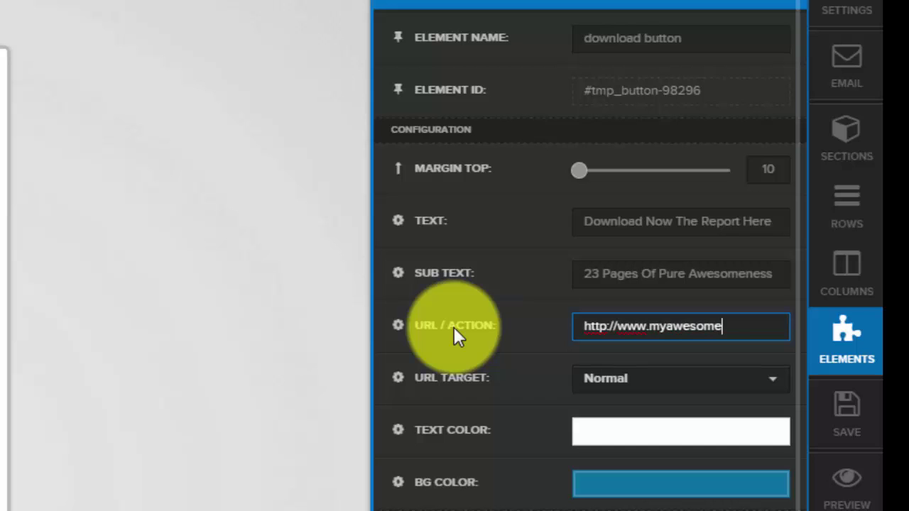
type("pdfdownload.com")
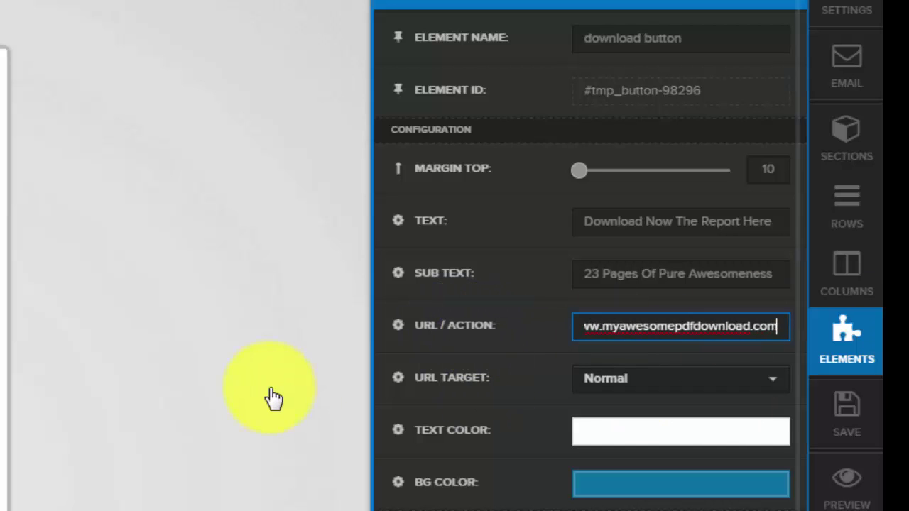
left_click(264, 399)
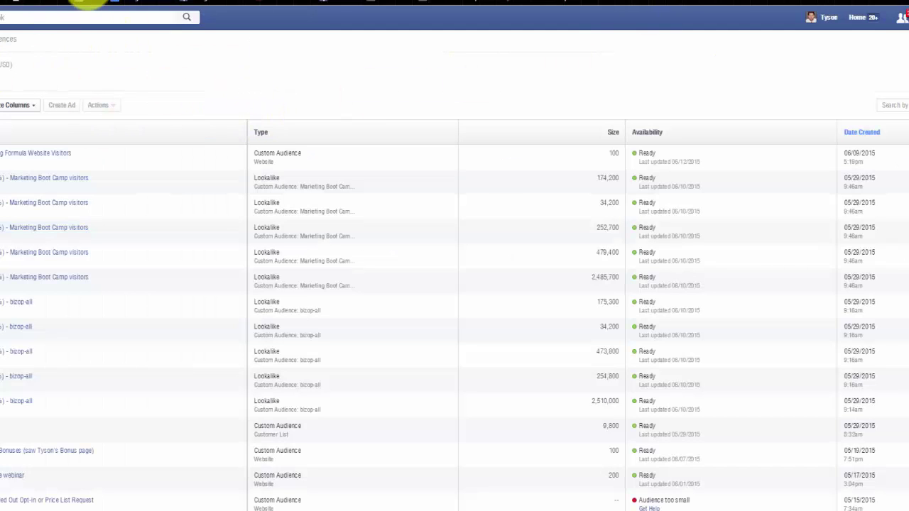
left_click_drag(314, 17, 547, 18)
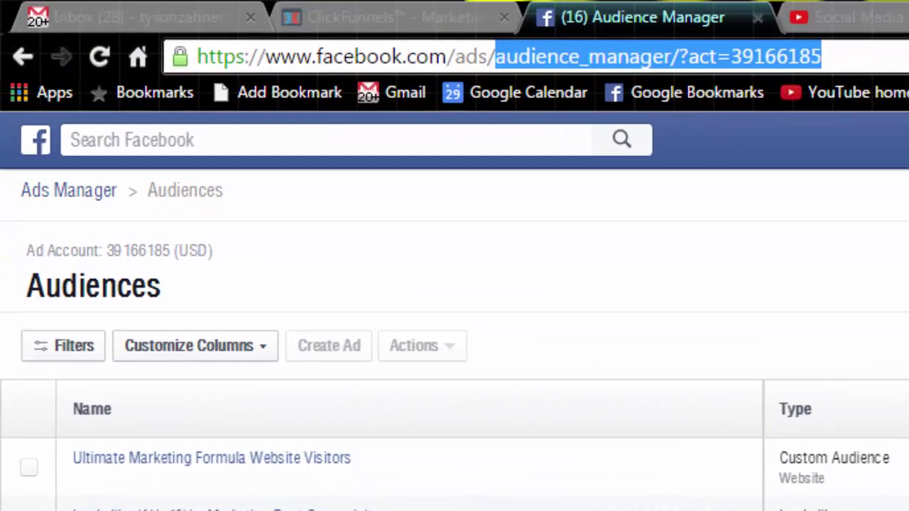
type("manage")
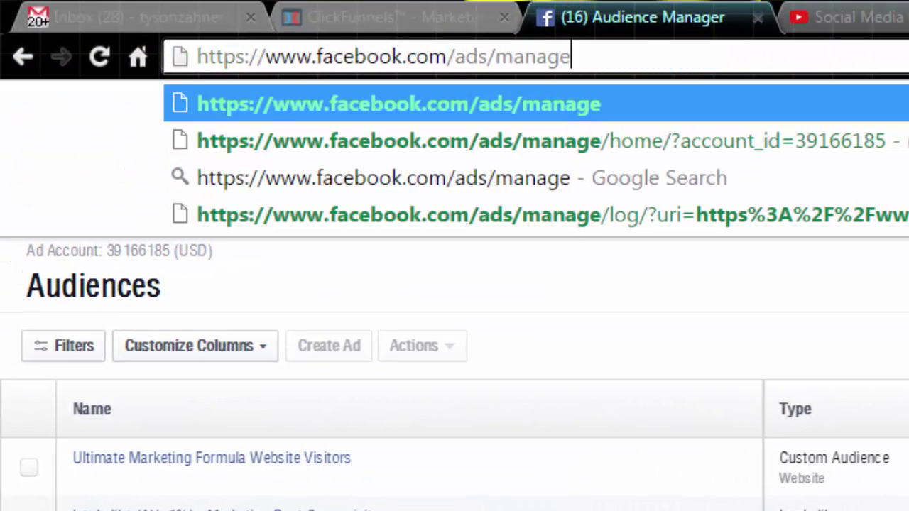
key("Return")
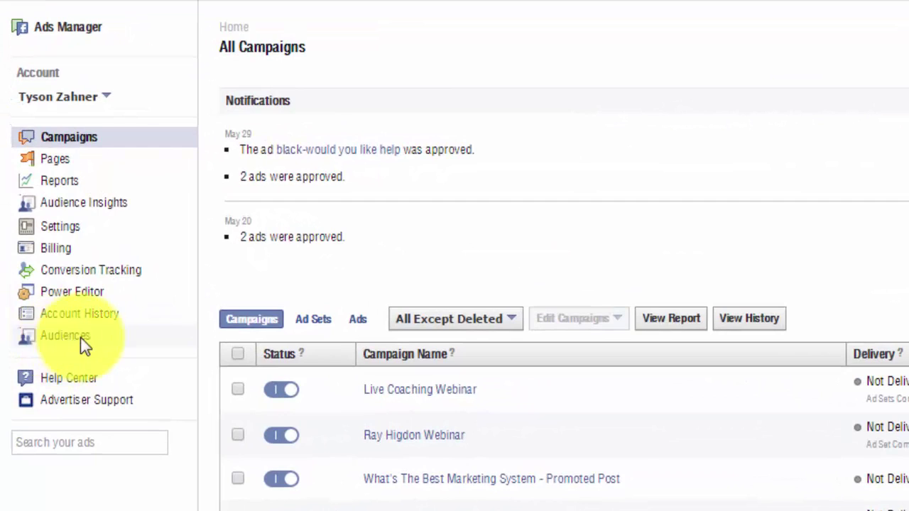
left_click(64, 339)
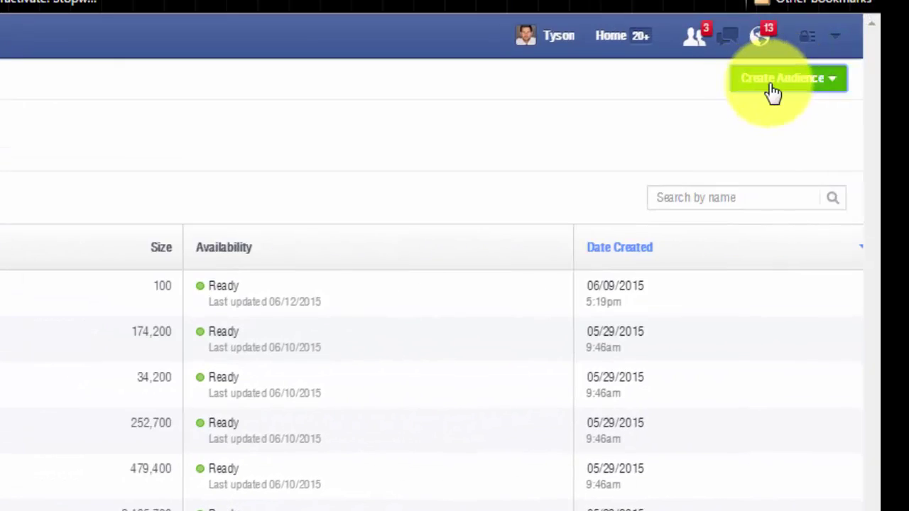
Start a Website Traffic custom audience and target People visiting specific web pages but not others
left_click(772, 86)
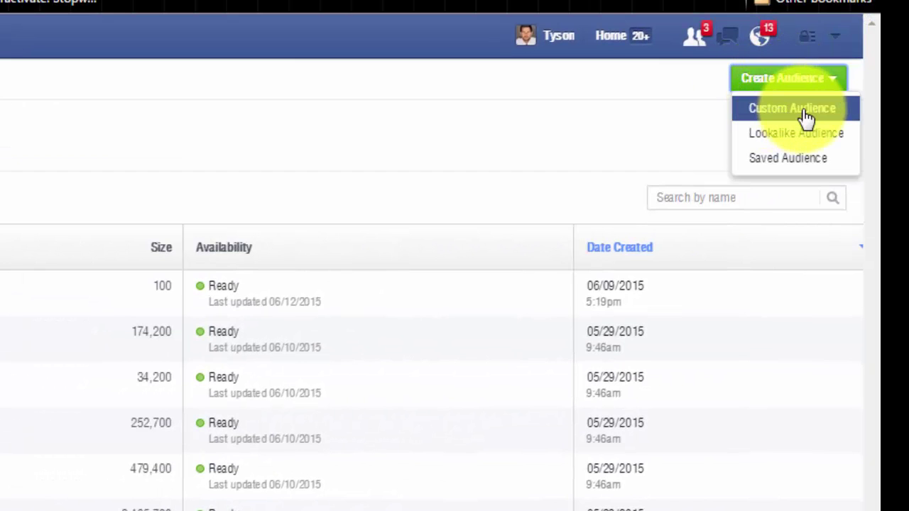
left_click(792, 108)
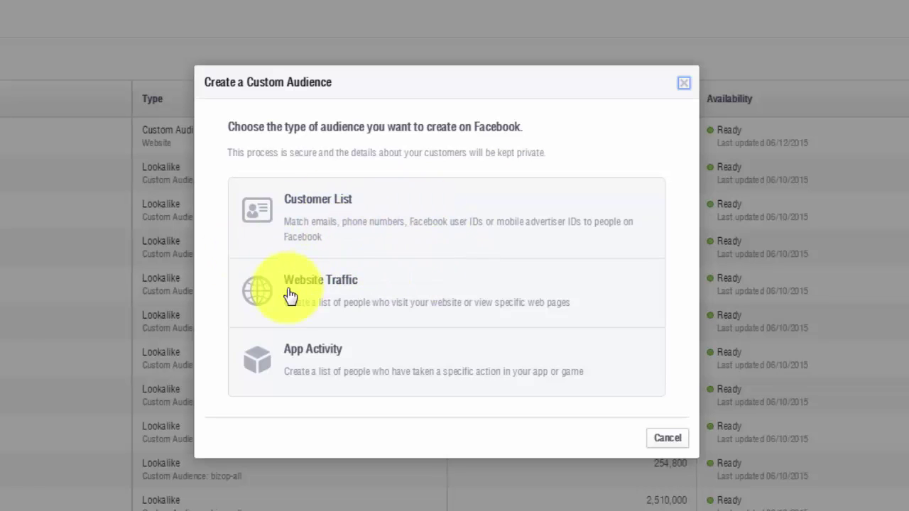
left_click(368, 301)
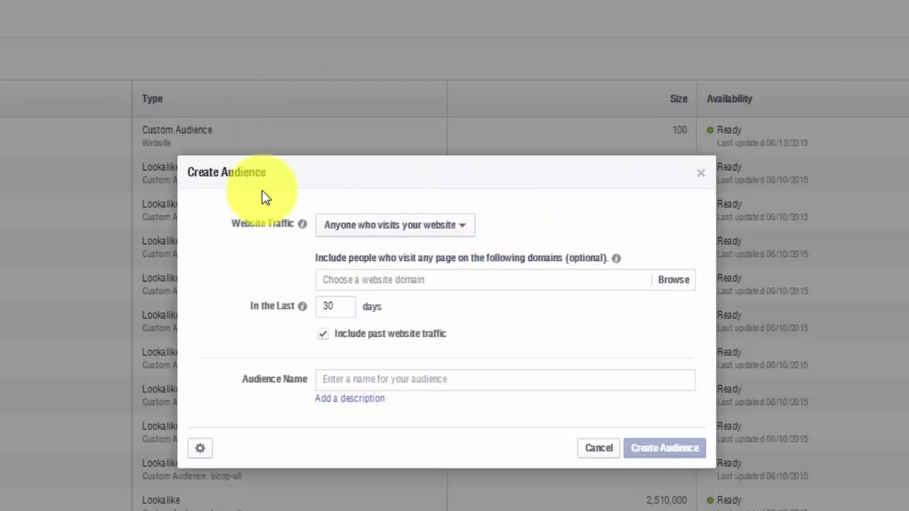
left_click(456, 232)
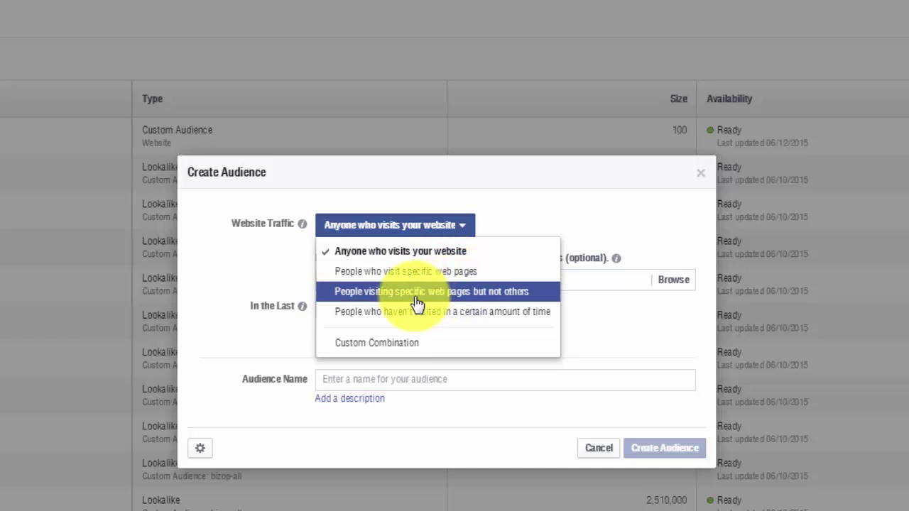
left_click(455, 299)
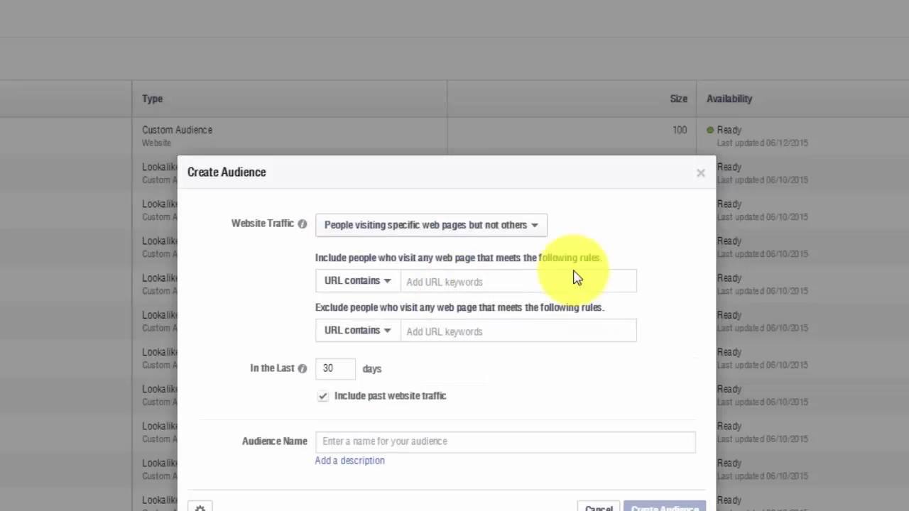
Examine the audience's inclusion rule, and switch to ClickFunnels to view the live Content Page with YouTube Video
left_click_drag(364, 258, 514, 258)
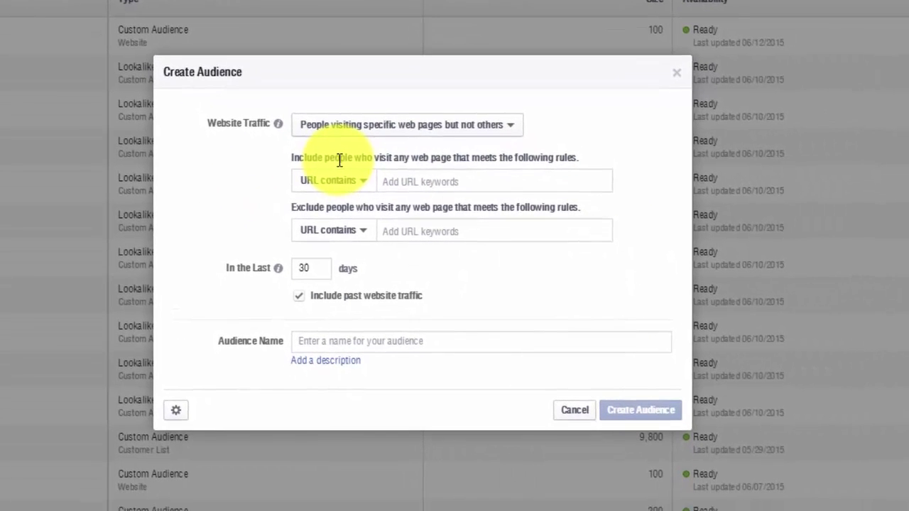
left_click_drag(491, 158, 443, 157)
left_click(479, 185)
left_click_drag(581, 162, 394, 173)
left_click(432, 178)
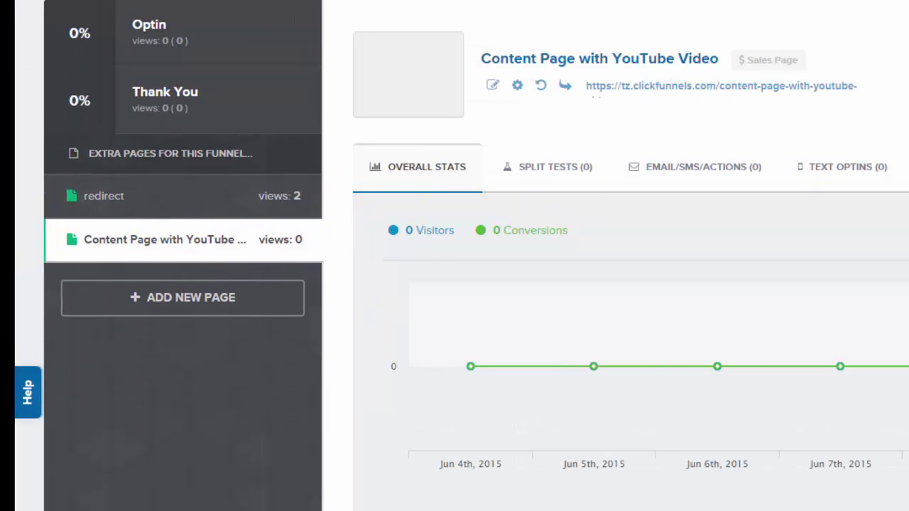
left_click(743, 92)
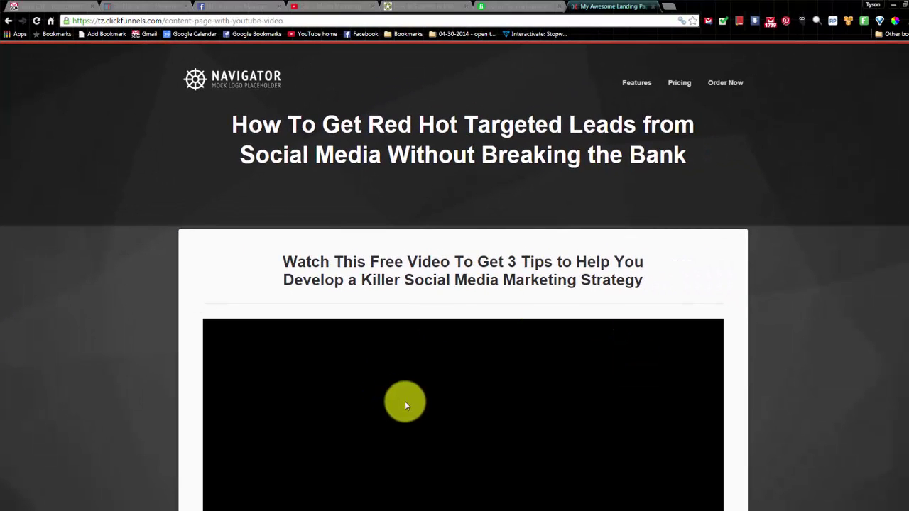
left_click(654, 6)
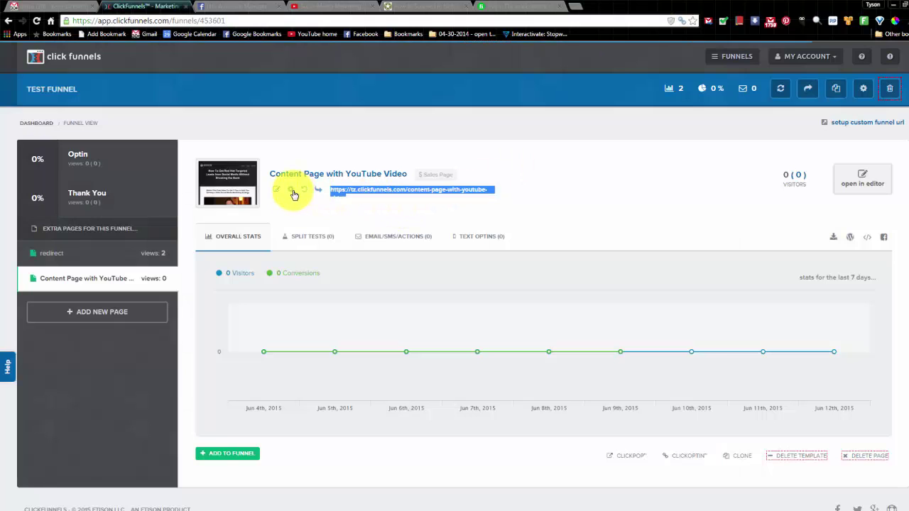
Change the content page's path to social-media-marketing-content-page-with-youtube-video in its page settings
left_click(292, 190)
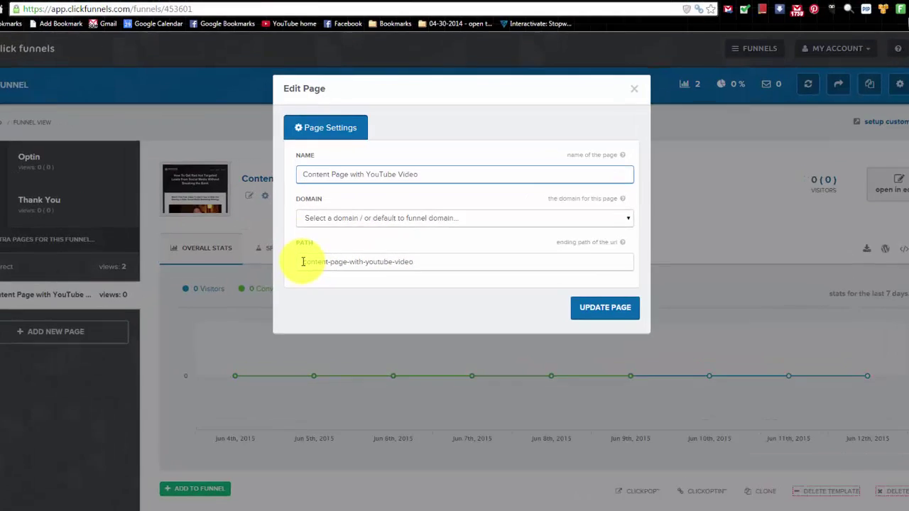
left_click_drag(321, 249, 469, 248)
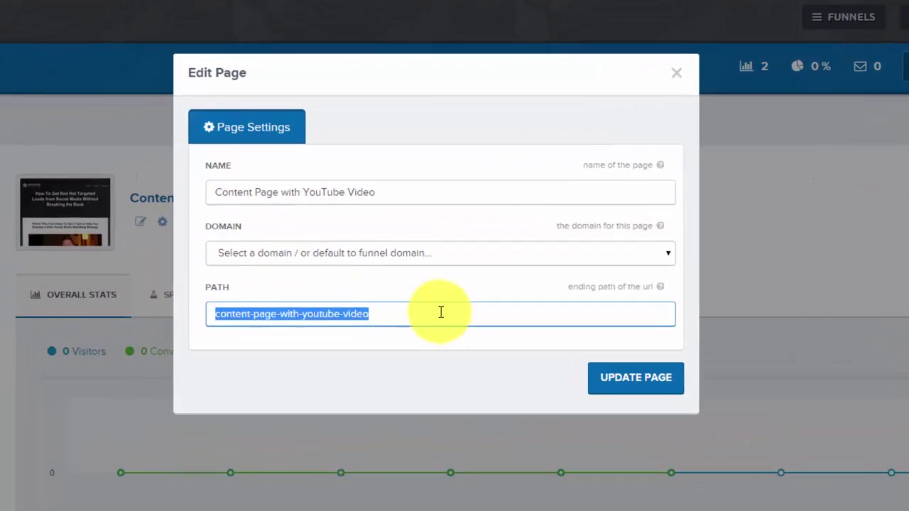
left_click(470, 247)
left_click(153, 346)
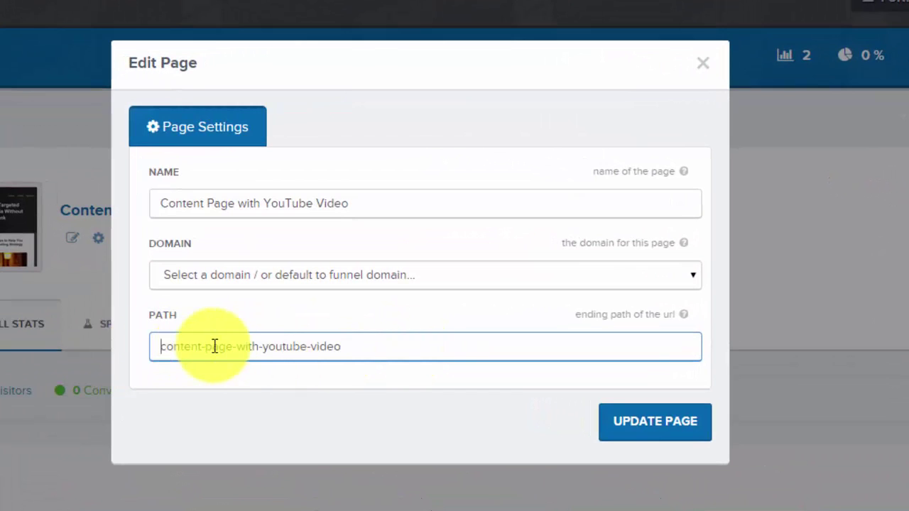
type("social-media-marketing-")
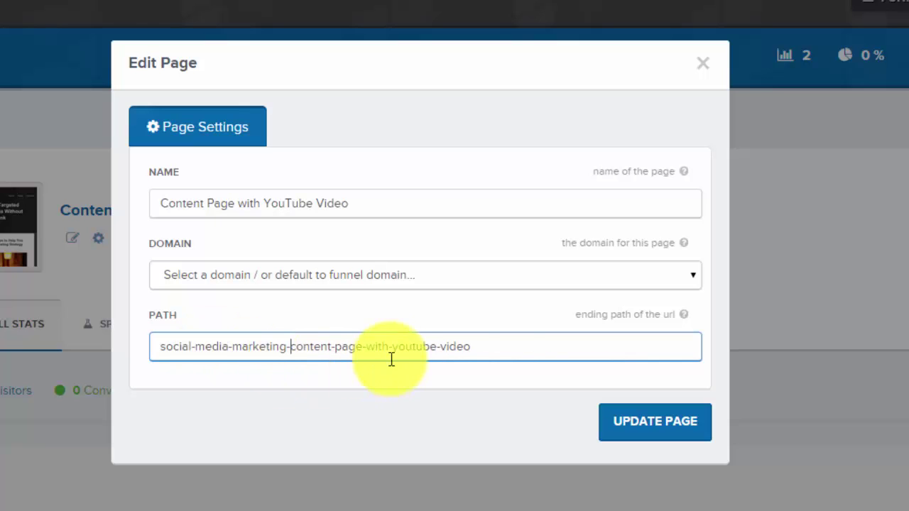
Copy the social-media-marketing part of the path and update the page with the new path
left_click_drag(497, 345, 206, 378)
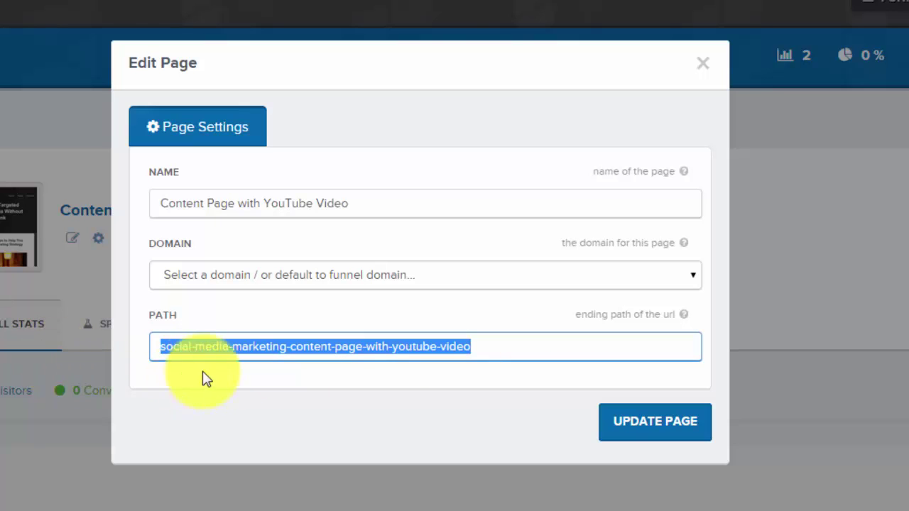
left_click(261, 348)
left_click_drag(290, 349, 163, 345)
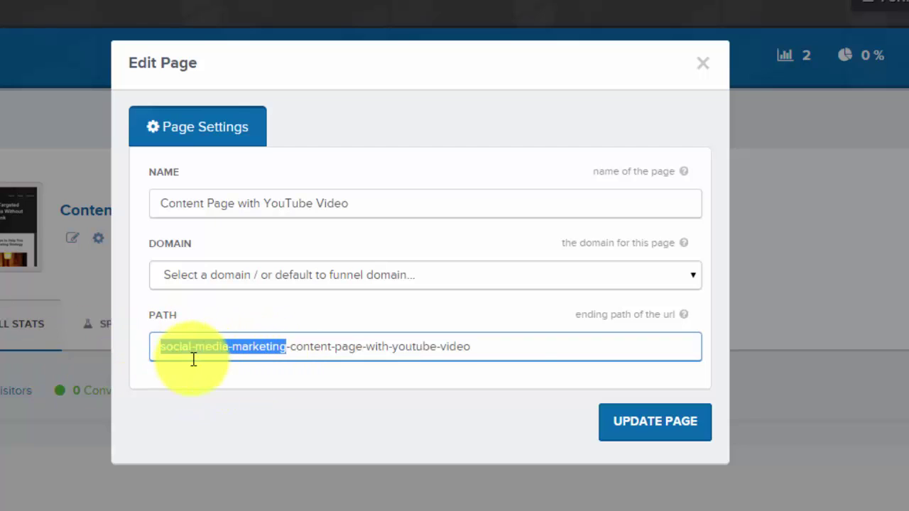
right_click(212, 346)
left_click(280, 432)
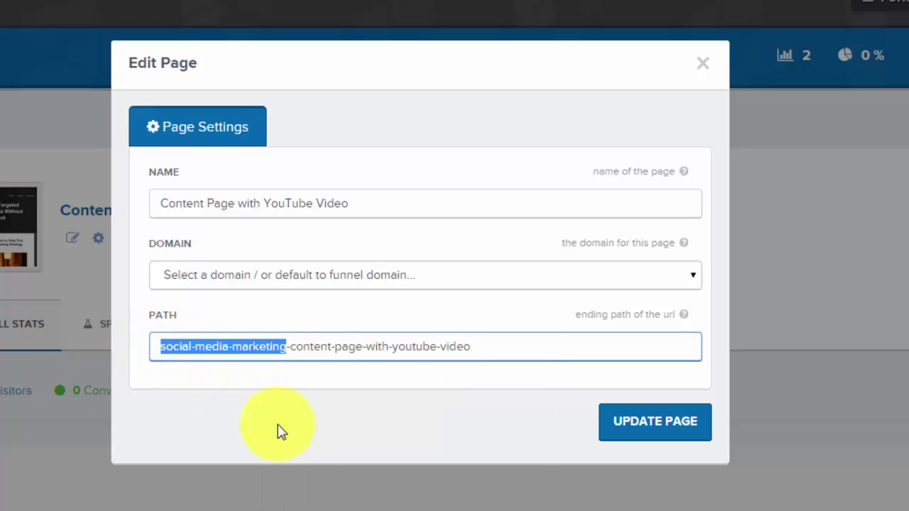
right_click(204, 348)
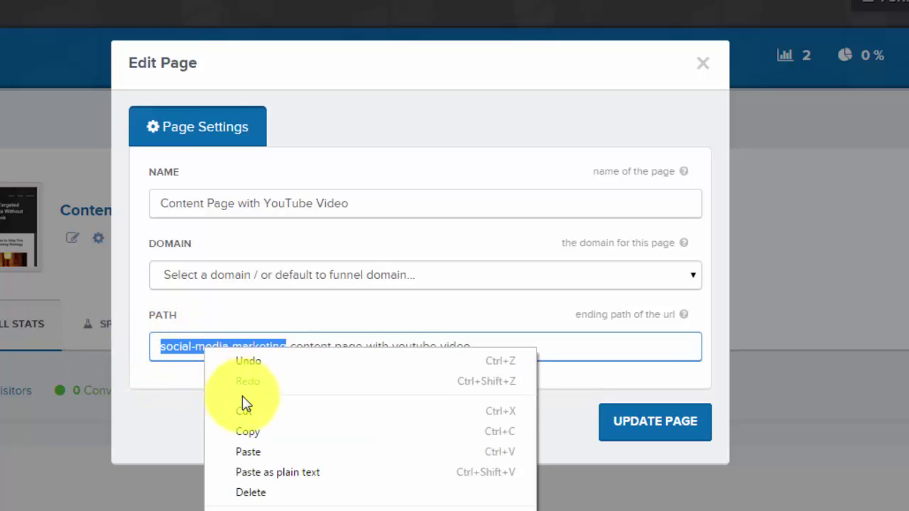
left_click(260, 430)
left_click(630, 426)
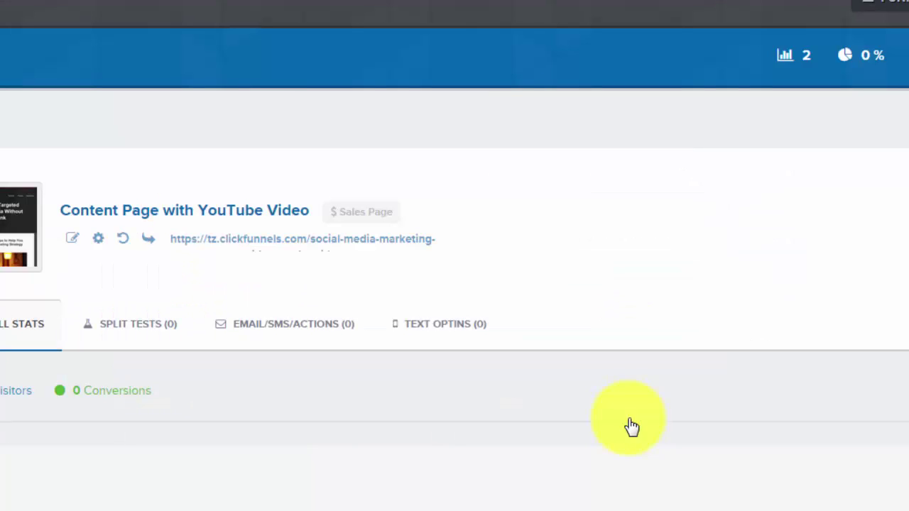
Copy the content page's full link and add it as a URL contains keyword in the Facebook audience's inclusion rule
left_click(327, 247)
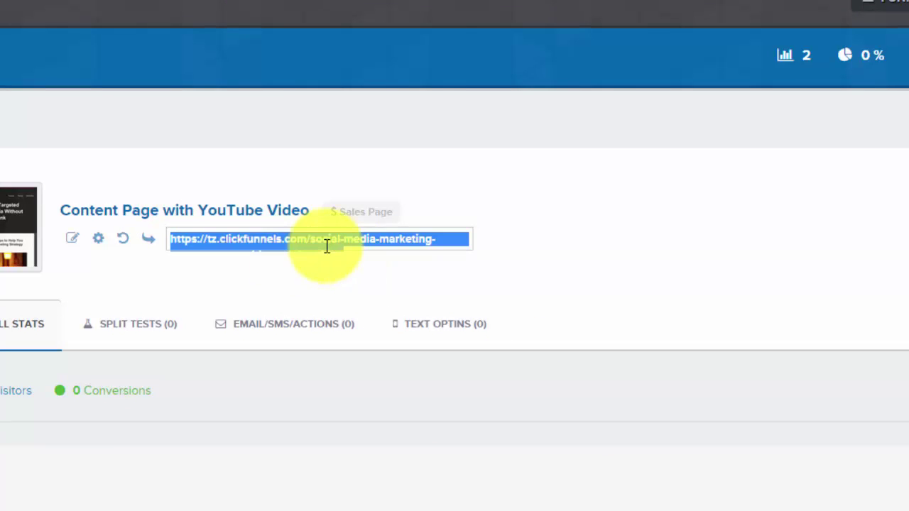
right_click(327, 245)
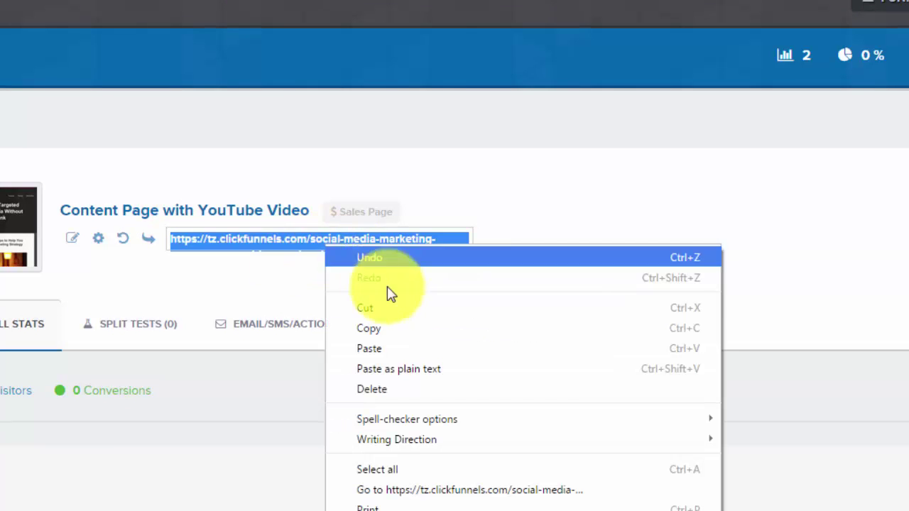
left_click(398, 329)
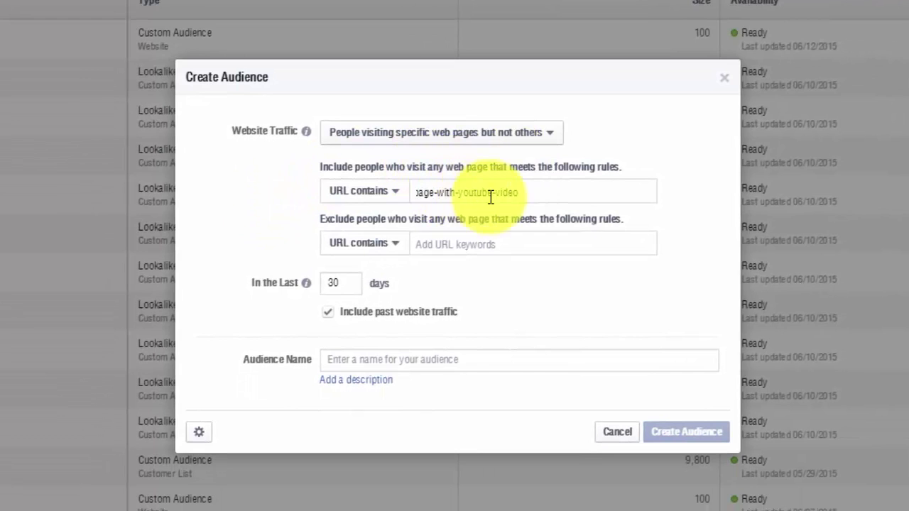
key("Return")
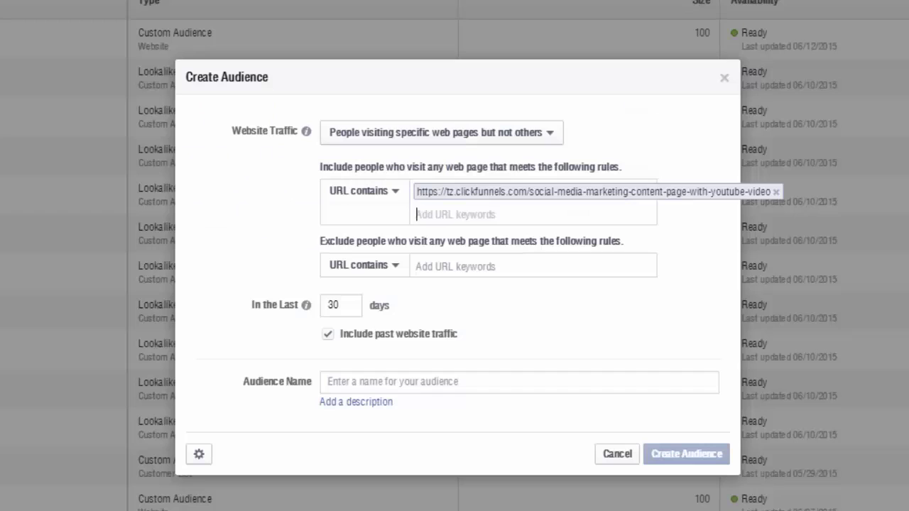
Examine the audience's exclusion rule, and switch to ClickFunnels to view the Optin and Thank You page links
left_click_drag(323, 241, 634, 242)
left_click(633, 241)
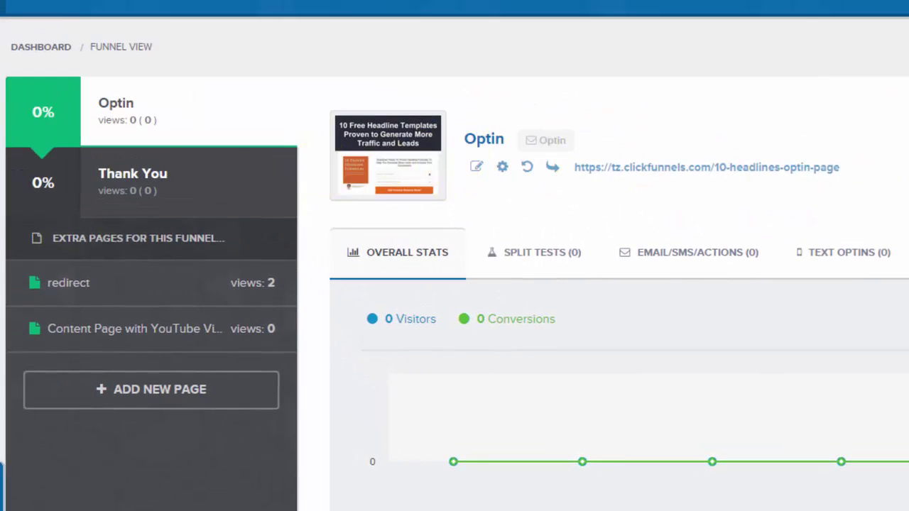
left_click(736, 167)
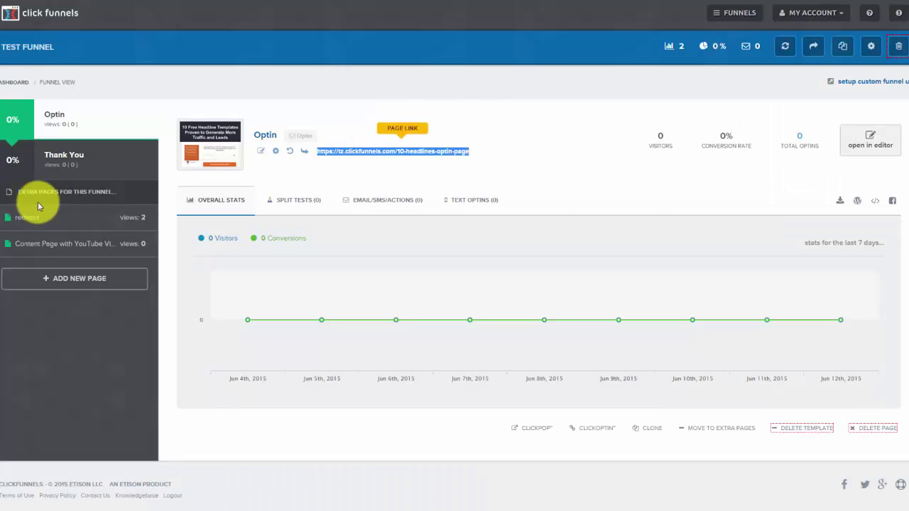
left_click(54, 170)
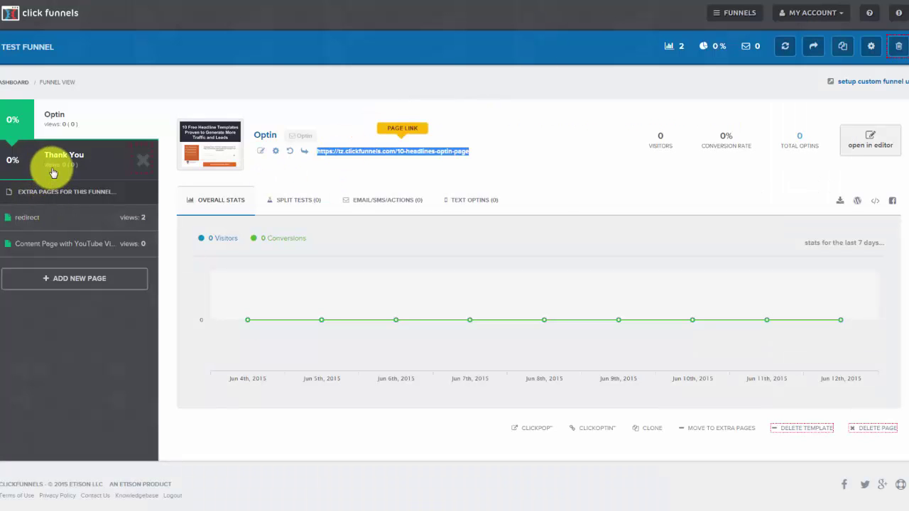
left_click(365, 150)
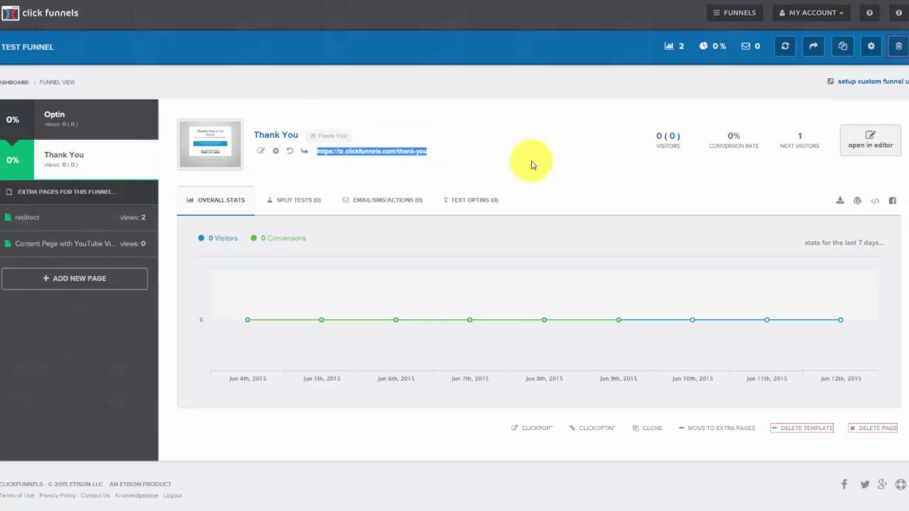
Change the Thank You page's path to thank-you-you-are-now-opted-in in its page settings and update the page
left_click(276, 153)
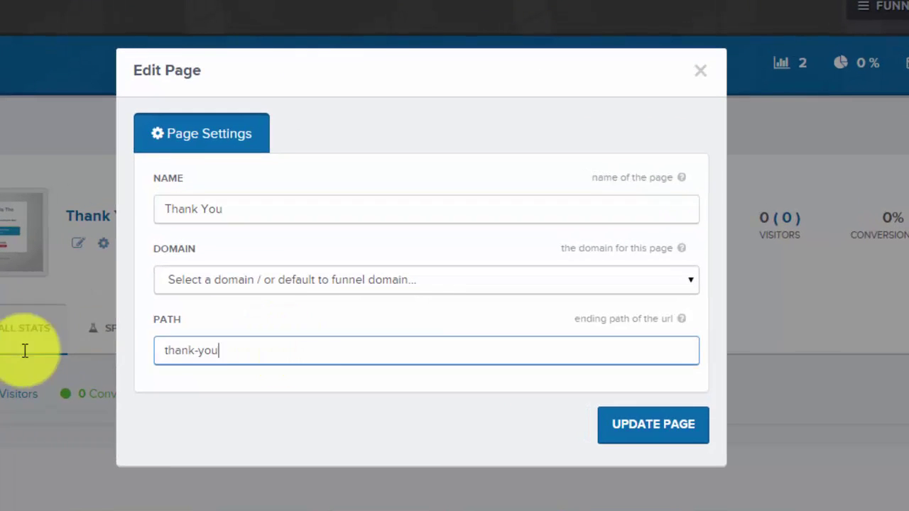
left_click_drag(265, 351, 25, 351)
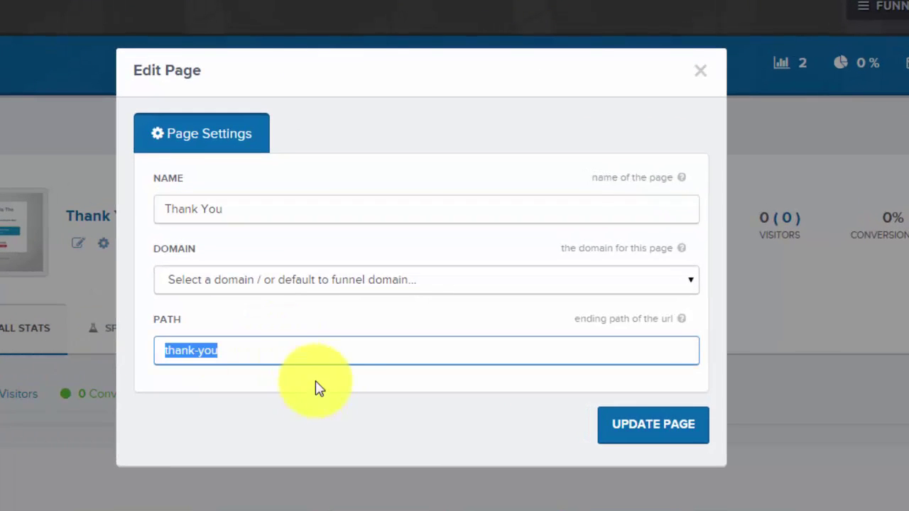
left_click(277, 352)
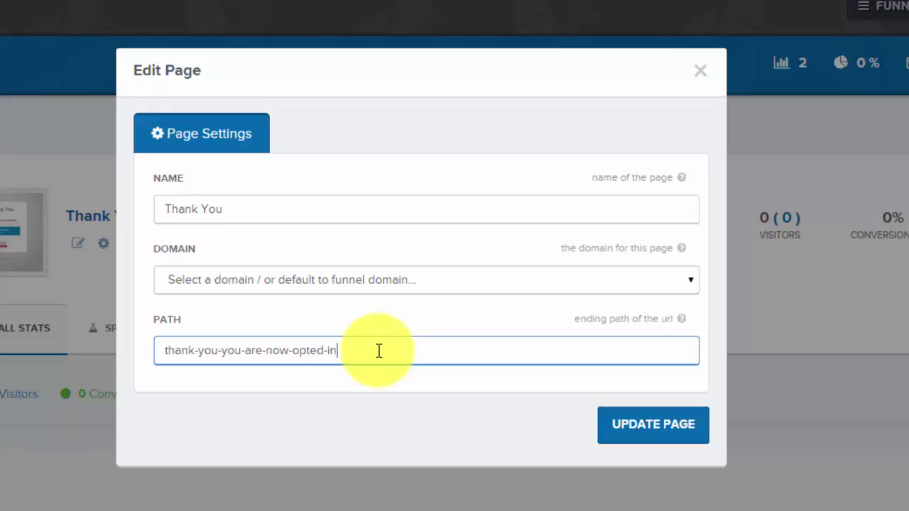
left_click_drag(382, 349, 301, 366)
right_click(313, 350)
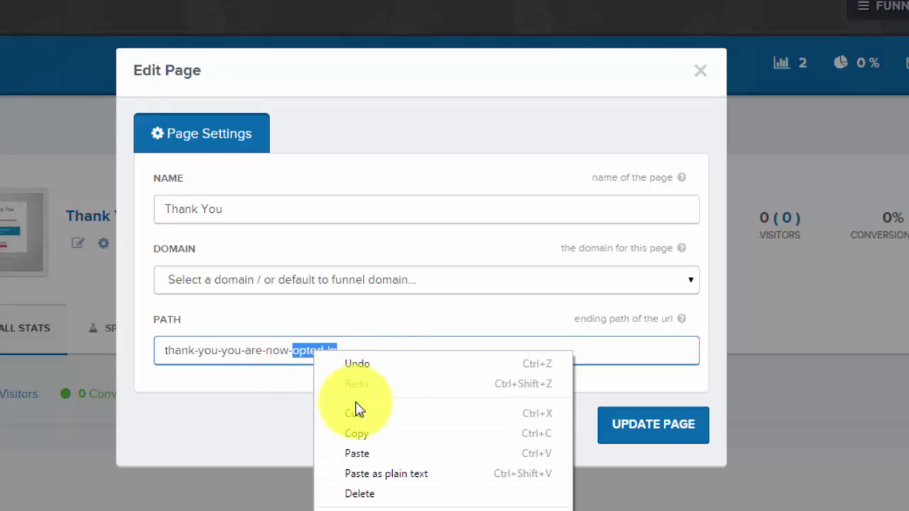
left_click(369, 433)
left_click(345, 357)
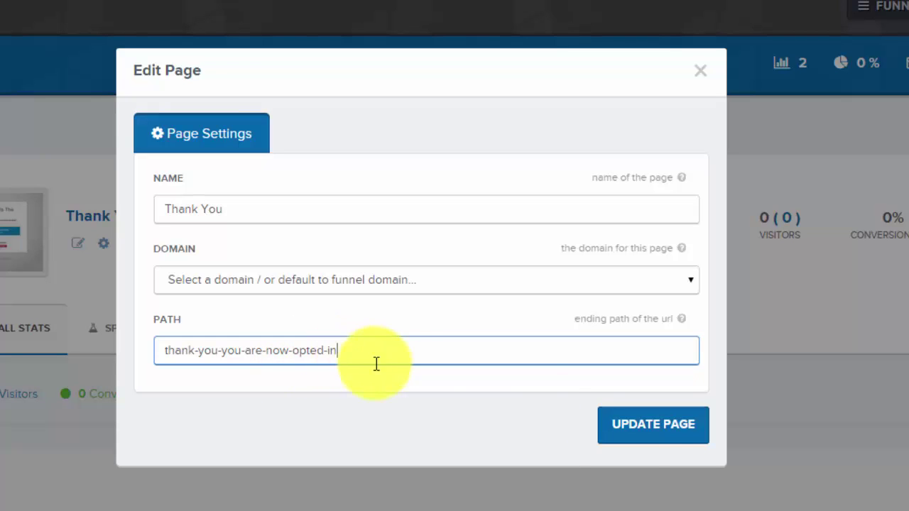
left_click(653, 439)
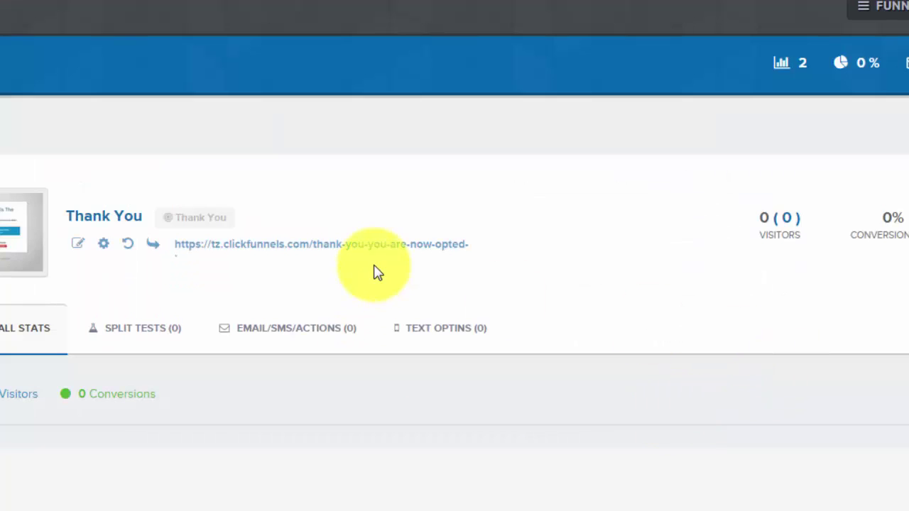
Copy the Thank You page's full link and add it as a URL contains keyword in the Facebook audience's exclusion rule
left_click(376, 253)
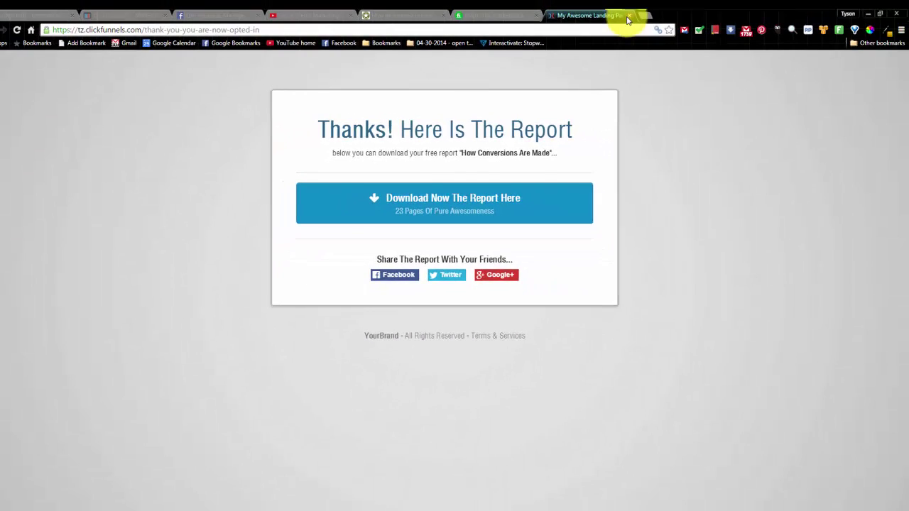
left_click(630, 15)
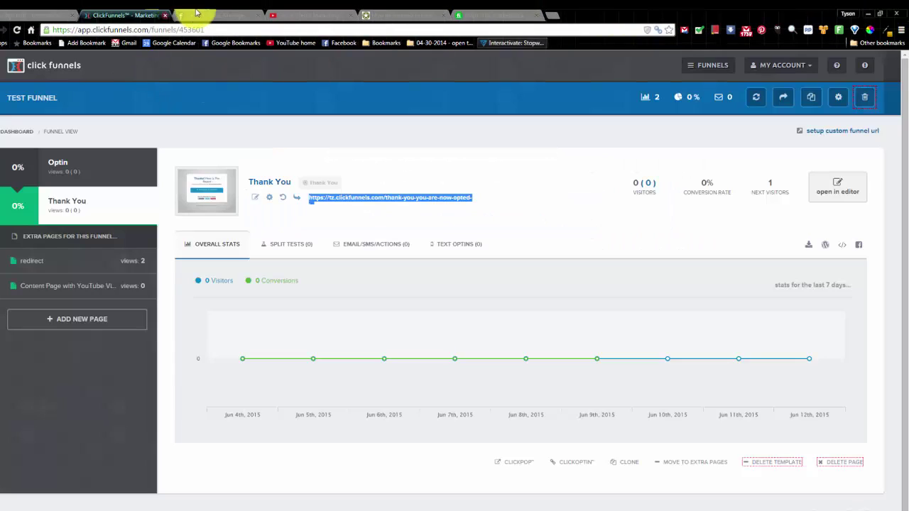
left_click(192, 11)
key("ctrl+v")
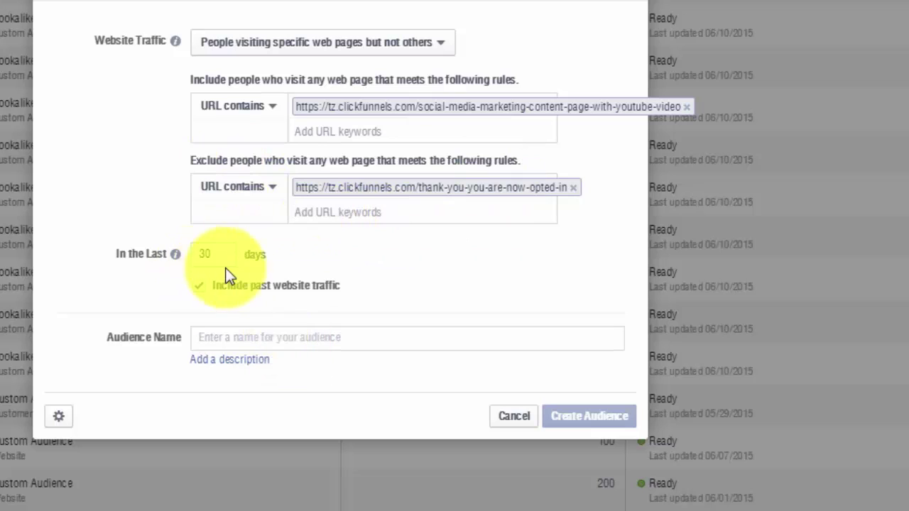
Set the audience duration to 180 days and name it Social Media Marketing Content Consumers (but not yet leads)
left_click_drag(223, 253, 165, 256)
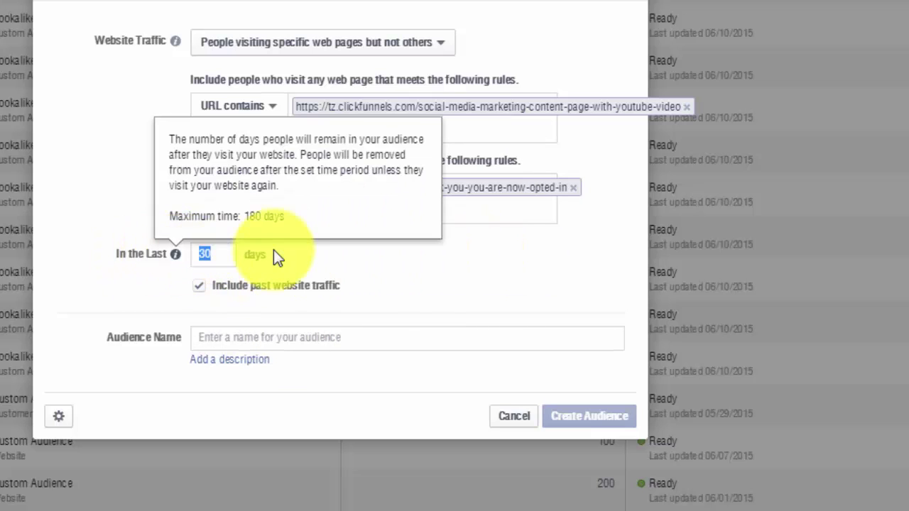
type("180")
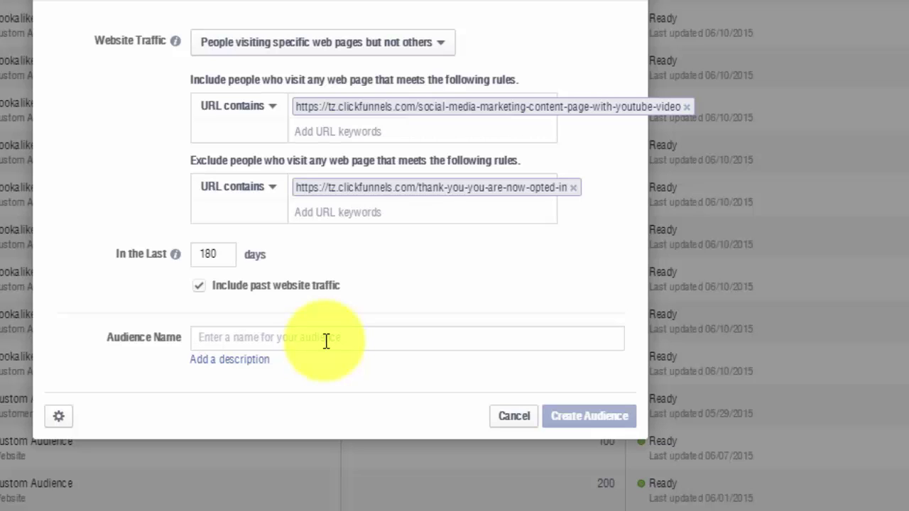
key("ctrl+v")
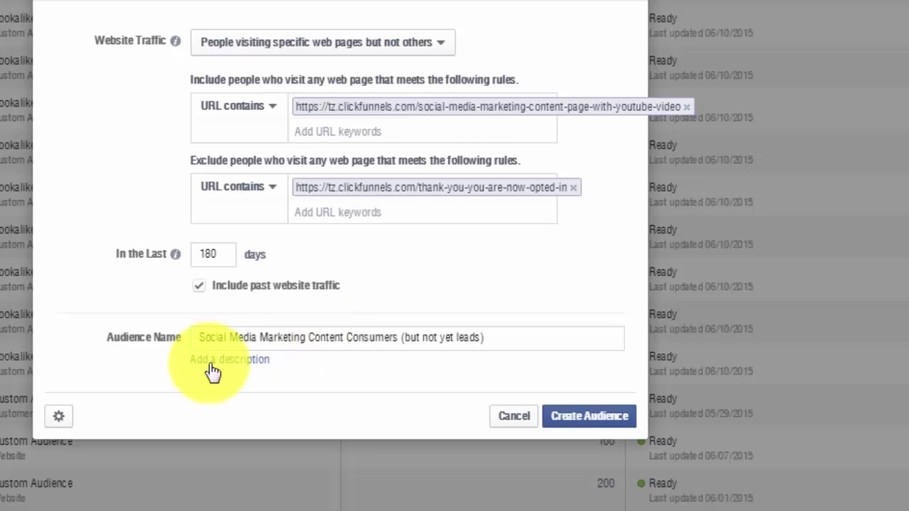
left_click_drag(486, 340, 403, 338)
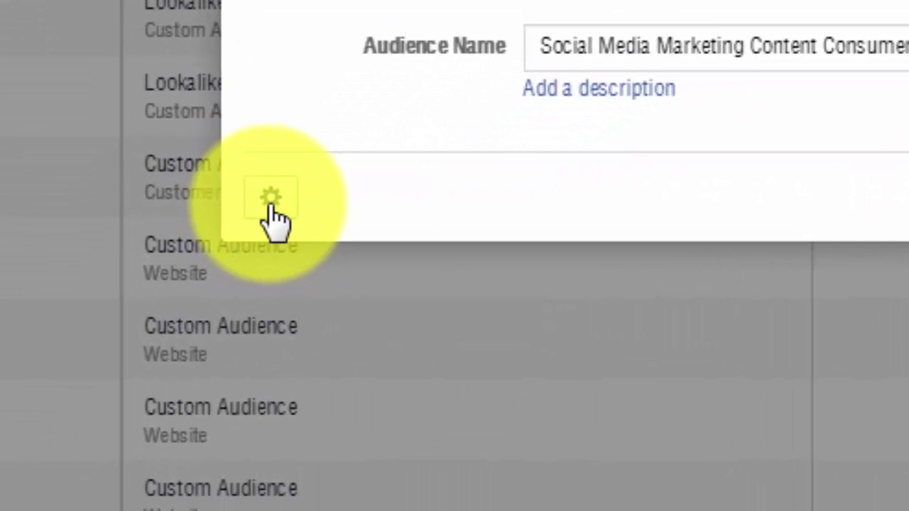
View the custom audience pixel code from the audience being created and copy the whole script
left_click(144, 329)
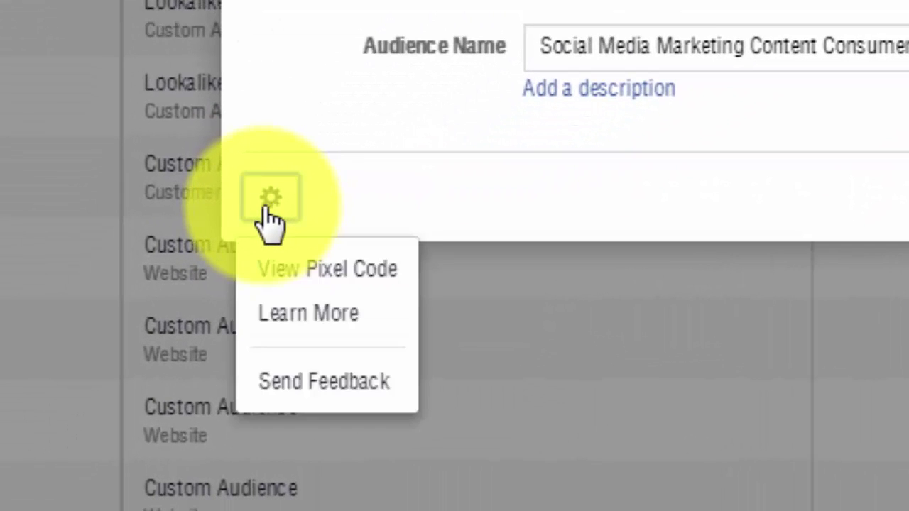
left_click(353, 269)
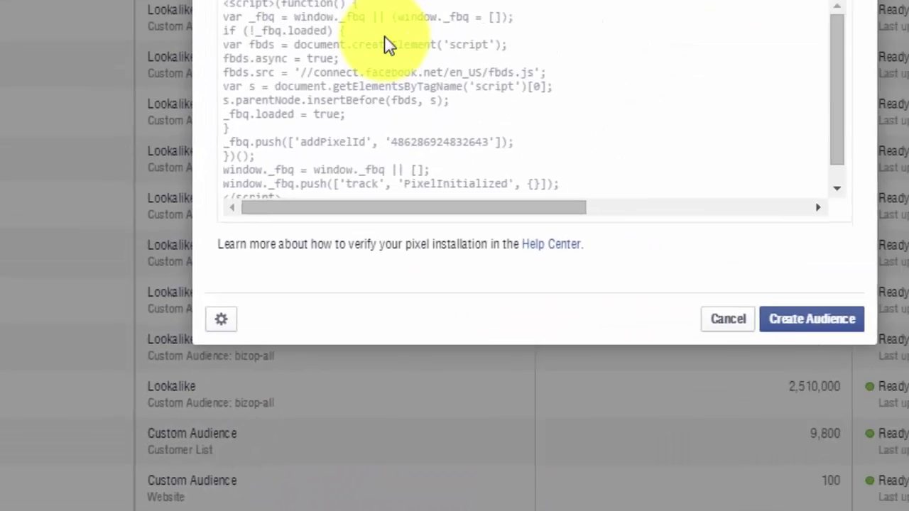
left_click(387, 45)
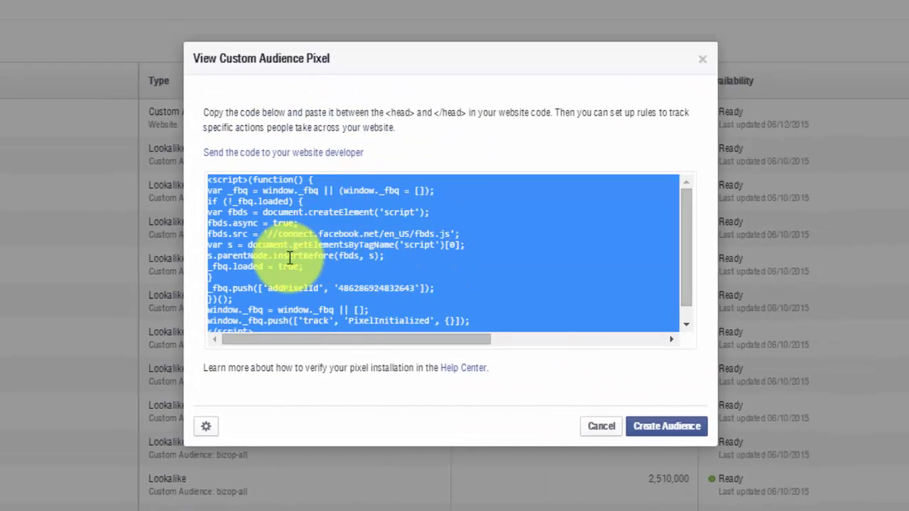
right_click(290, 257)
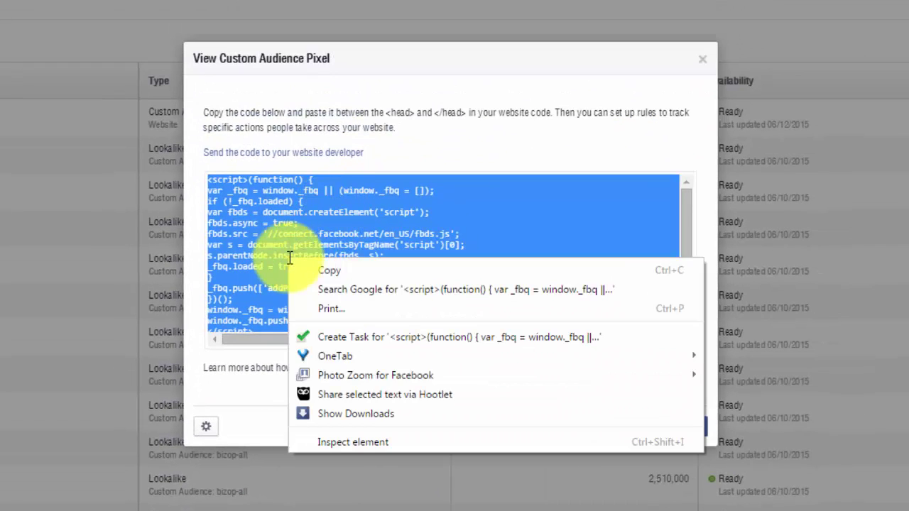
left_click(340, 272)
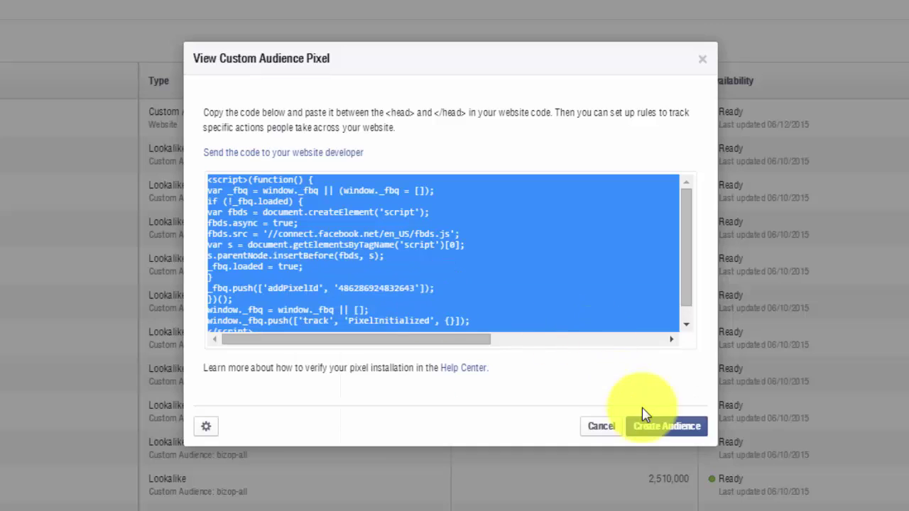
Create the audience and look through the Audiences list for it
left_click(669, 426)
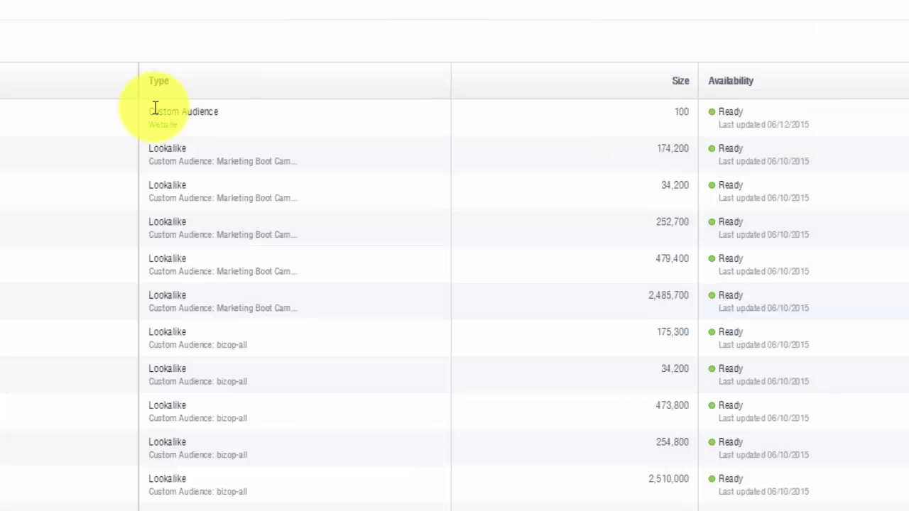
scroll(159, 205, "down", 1)
scroll(160, 205, "down", 3)
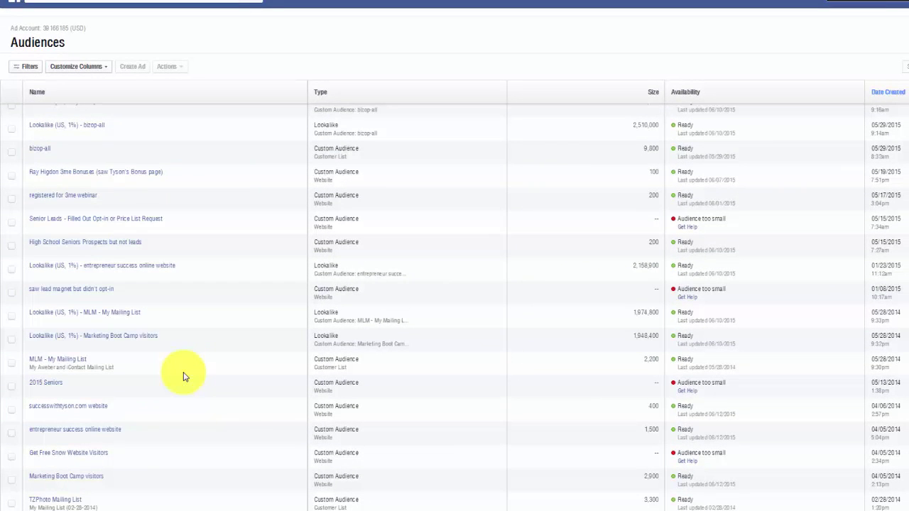
scroll(183, 377, "up", 5)
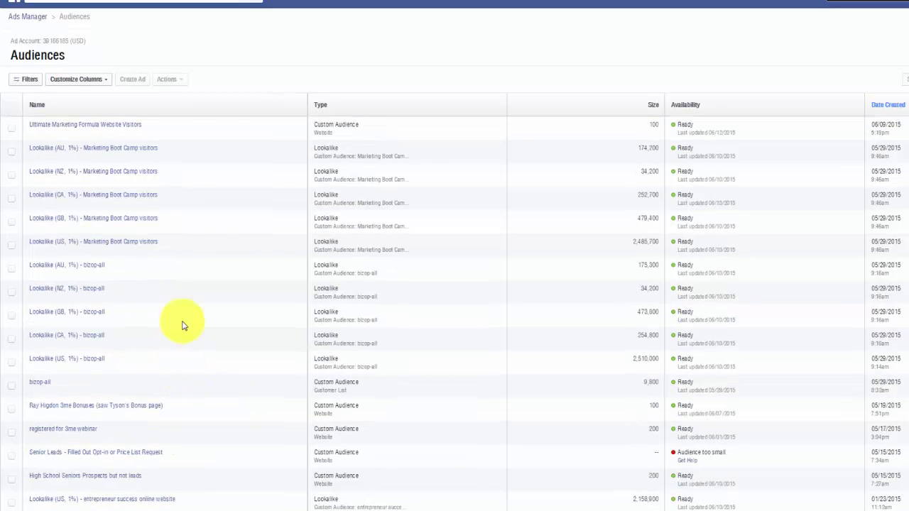
scroll(235, 243, "down", 5)
scroll(235, 244, "up", 5)
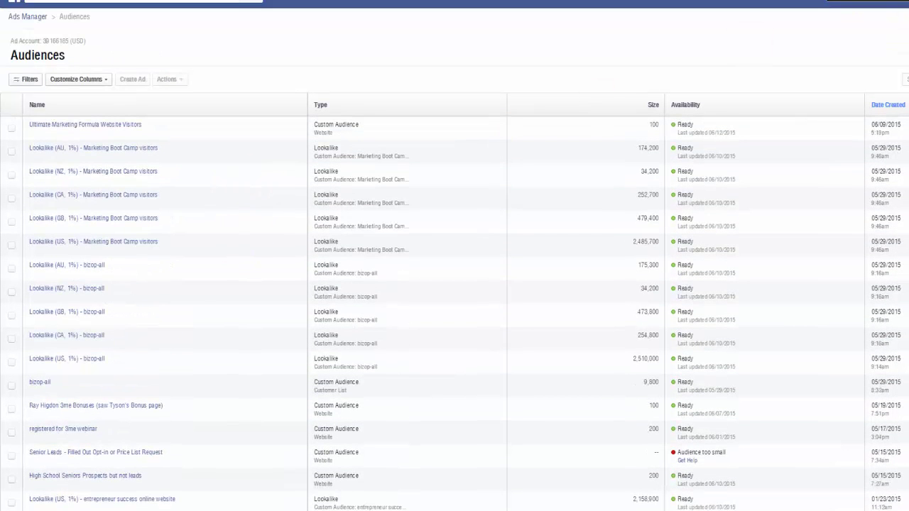
left_click(908, 24)
left_click(908, 33)
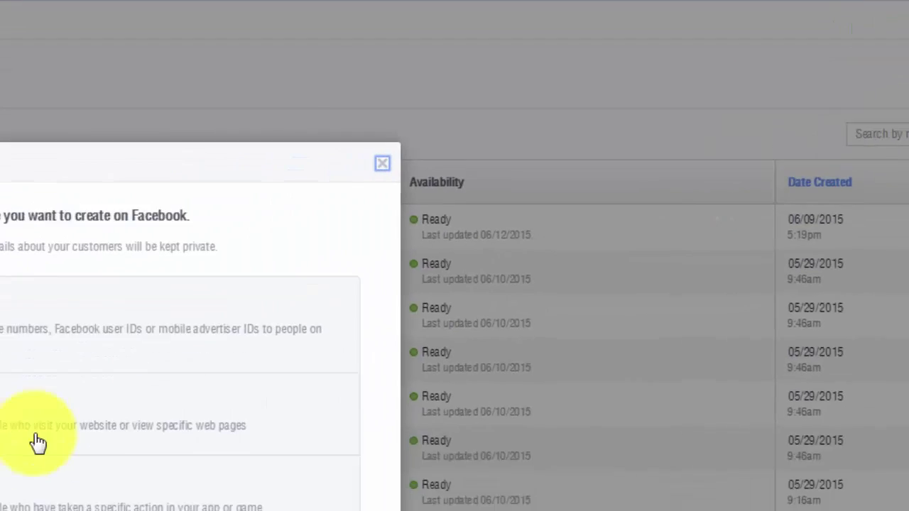
left_click(34, 439)
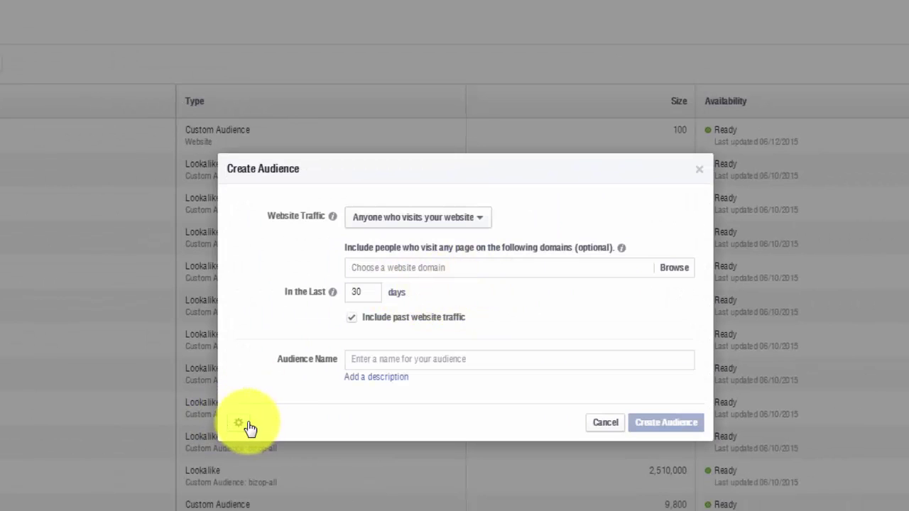
left_click(461, 264)
left_click(468, 221)
left_click(444, 281)
left_click(489, 310)
left_click(401, 416)
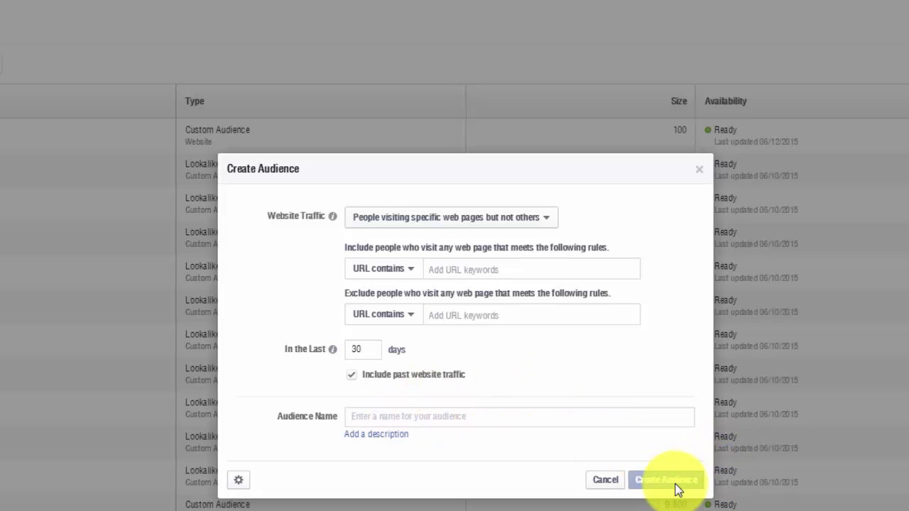
left_click(611, 483)
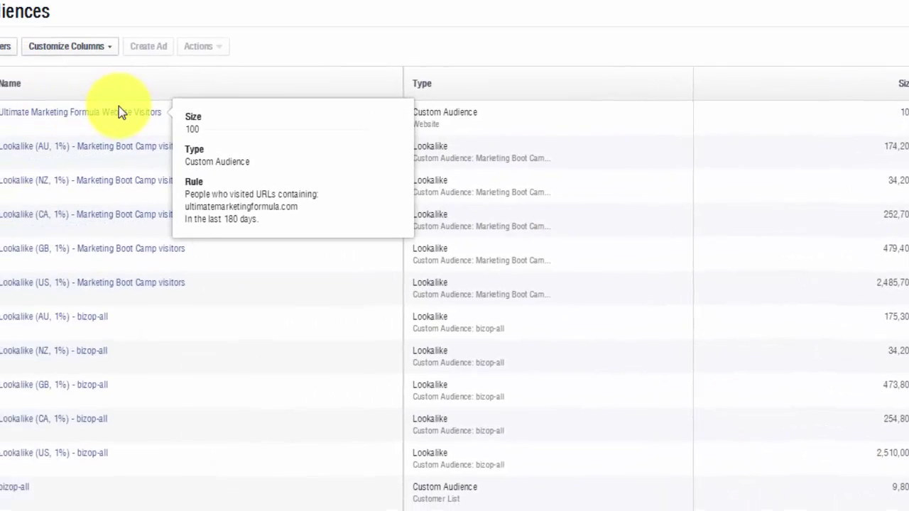
Open the Ultimate Marketing Formula Website Visitors audience for editing, view its pixel code, and close the code window
left_click(166, 113)
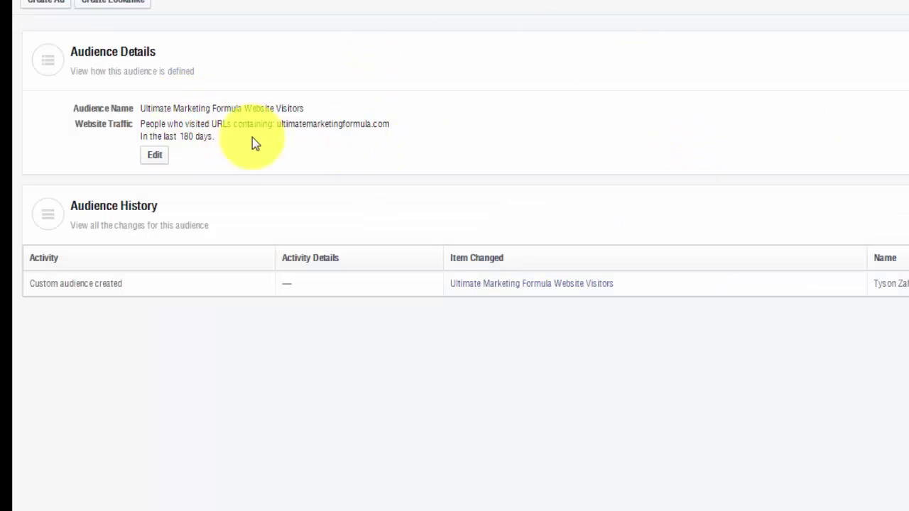
left_click(165, 161)
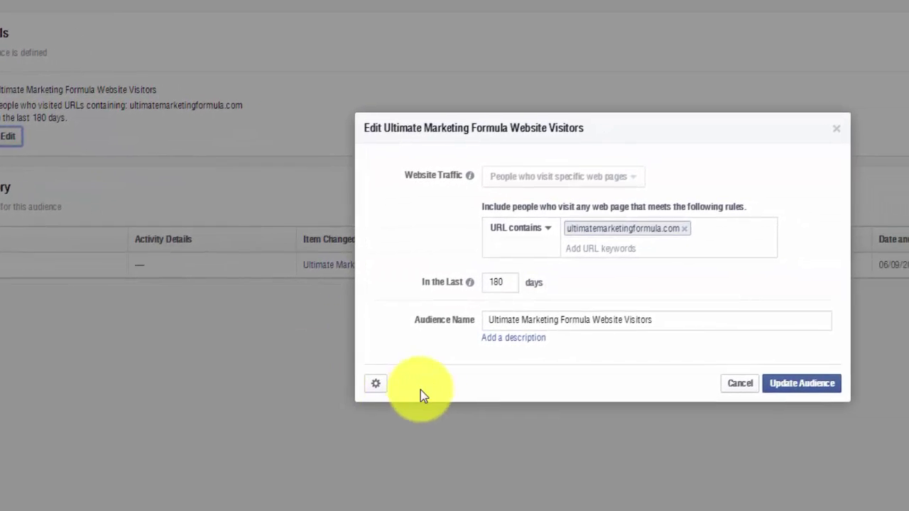
left_click(385, 384)
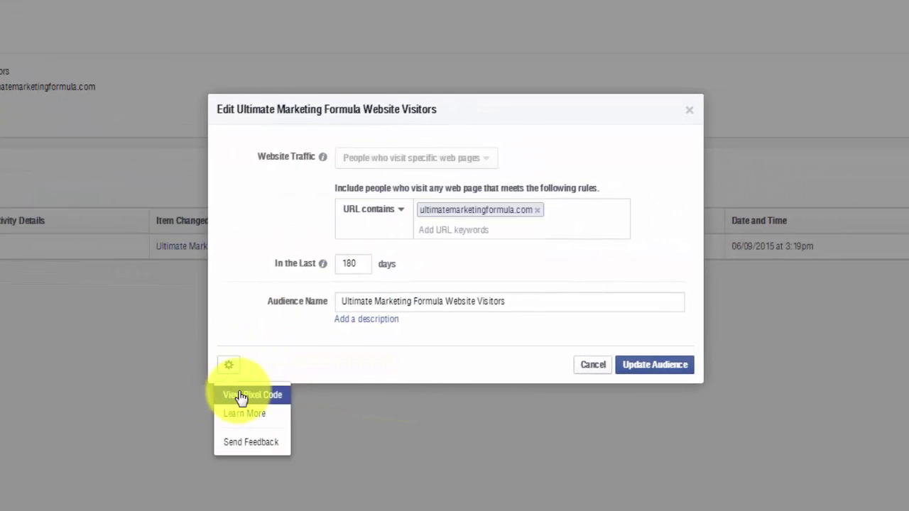
left_click(240, 396)
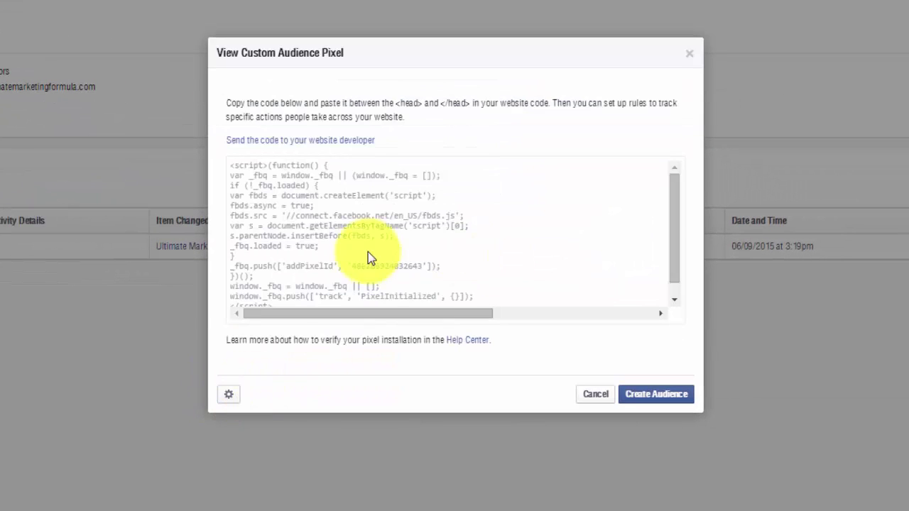
left_click(694, 52)
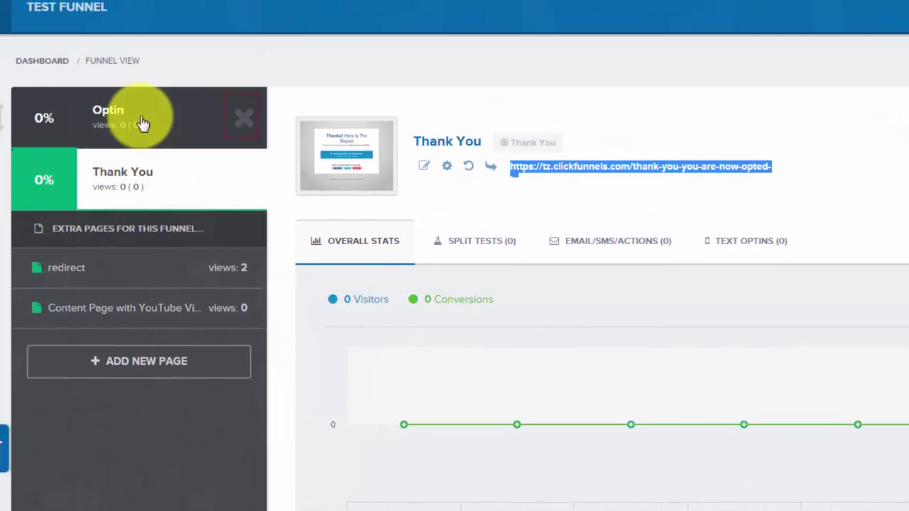
Paste the copied Facebook audience pixel code into the header tracking of Content Page with YouTube Video, save the page, and exit its editor
left_click(142, 308)
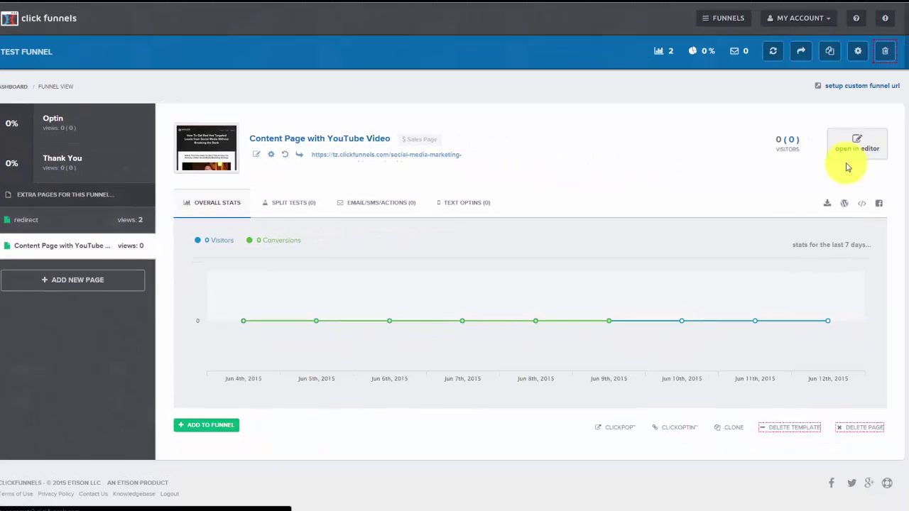
left_click(846, 163)
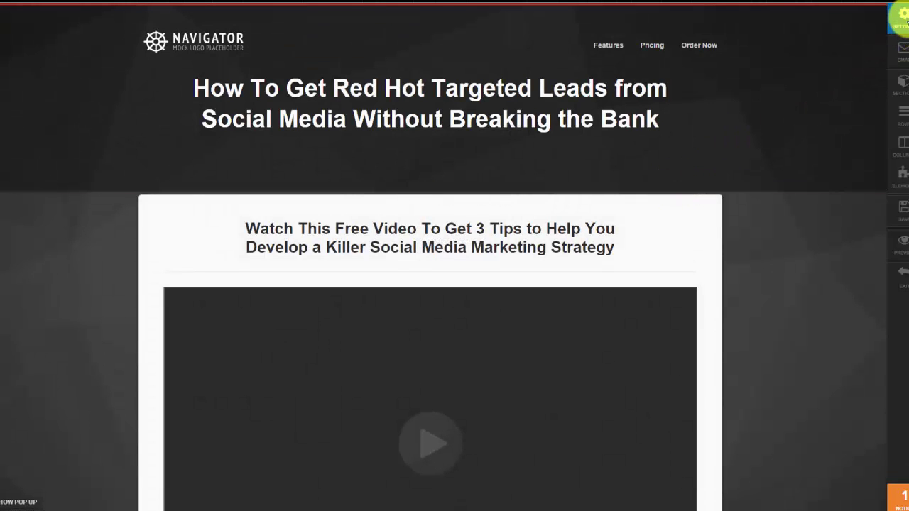
left_click(899, 17)
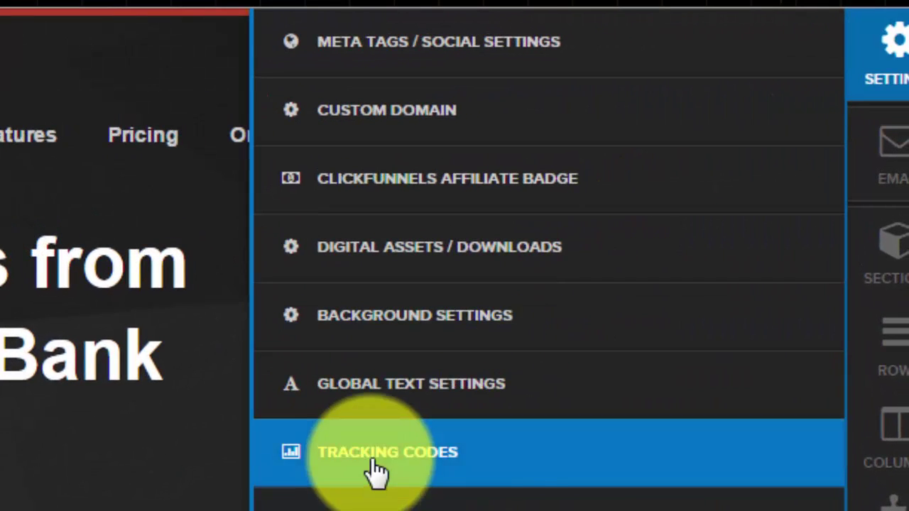
left_click(371, 471)
left_click(473, 219)
right_click(470, 221)
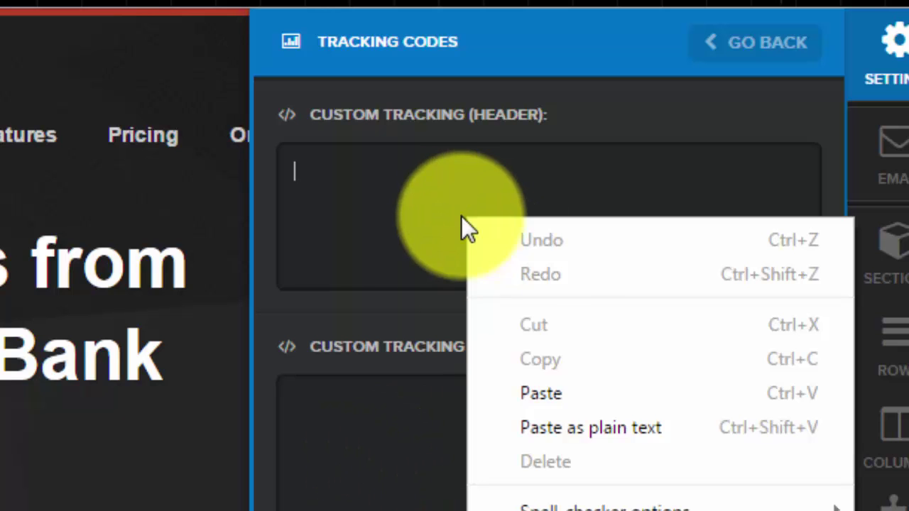
left_click(577, 407)
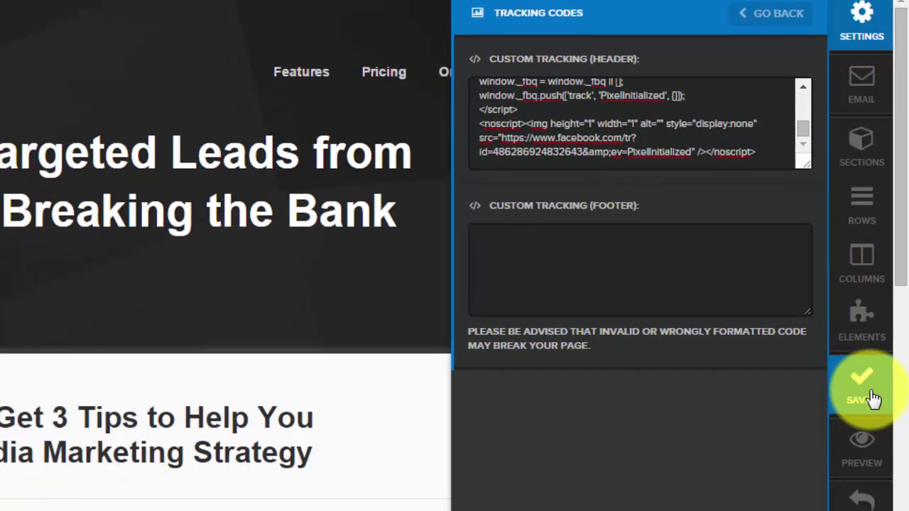
left_click(872, 399)
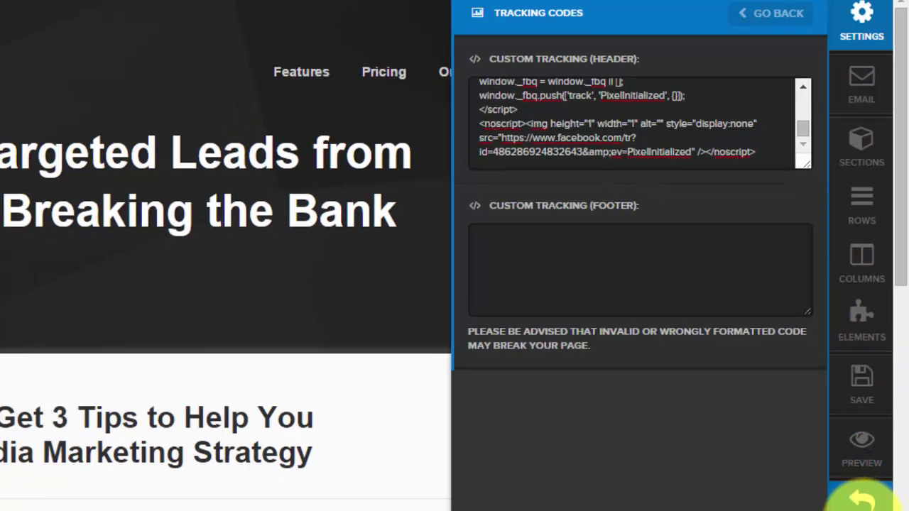
left_click(861, 500)
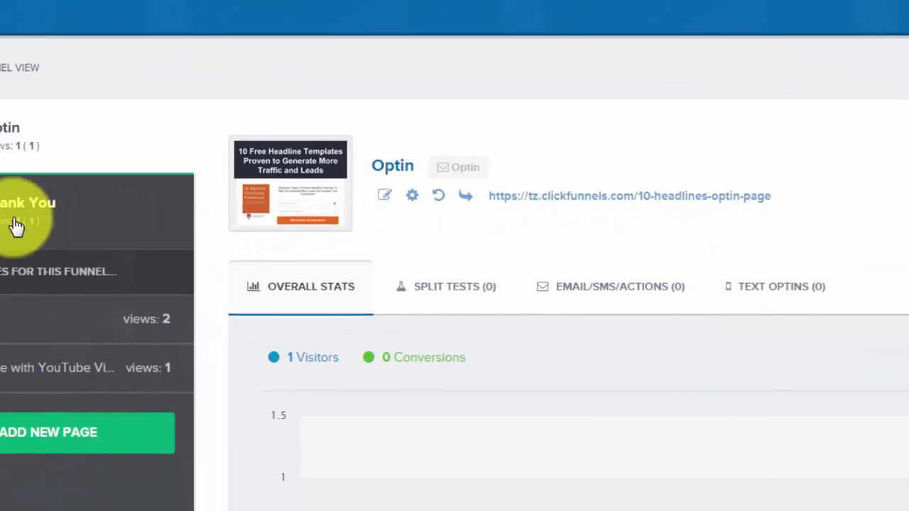
Paste the same audience pixel code into the Thank You page's custom header tracking and return to the funnel view
left_click(15, 225)
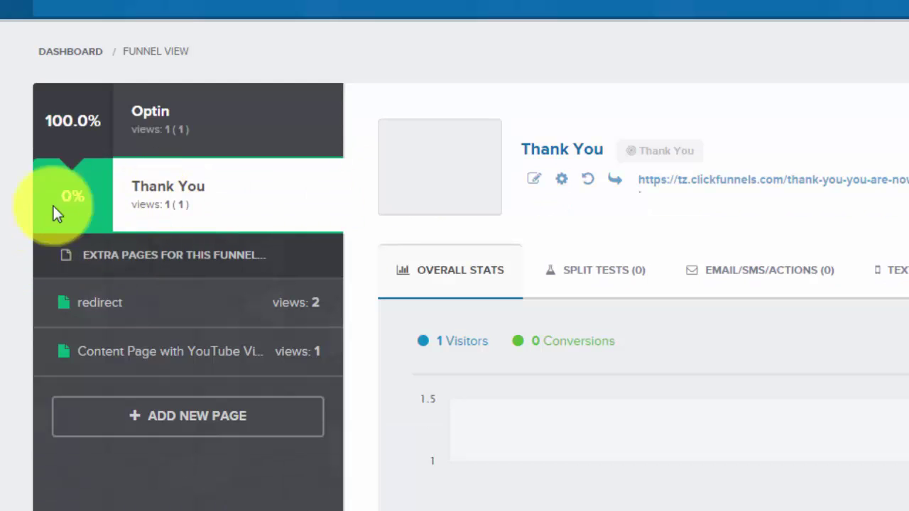
left_click(112, 136)
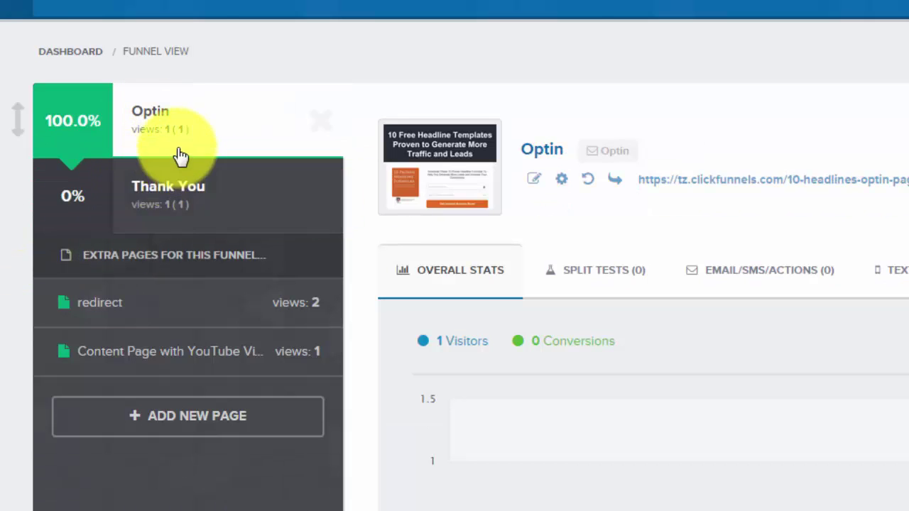
left_click(168, 226)
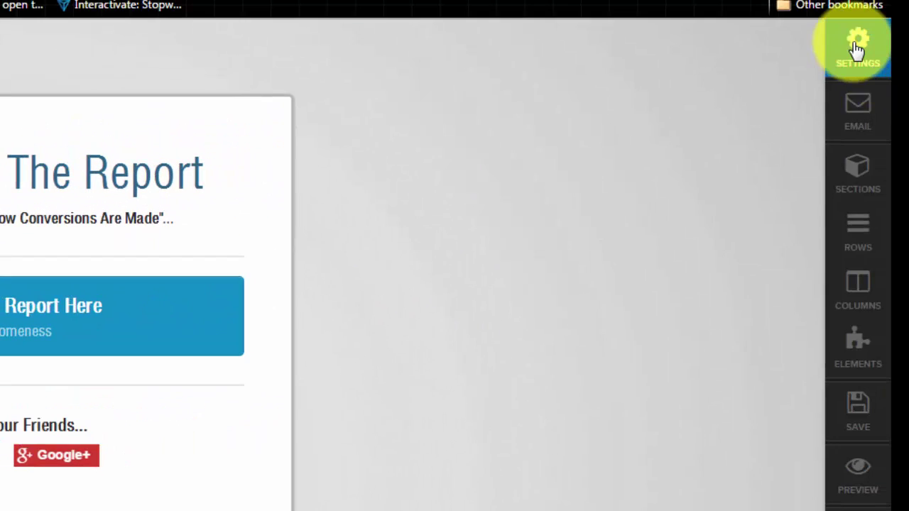
left_click(858, 45)
left_click(555, 311)
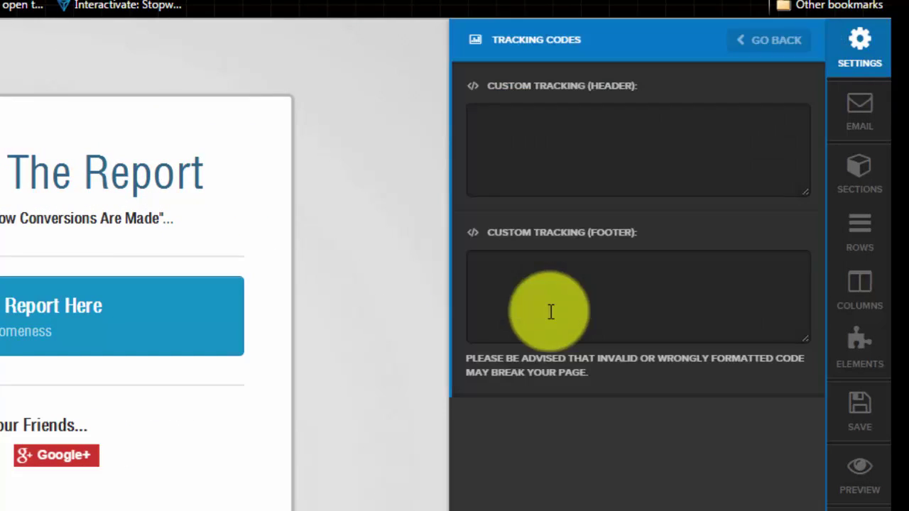
key("ctrl+v")
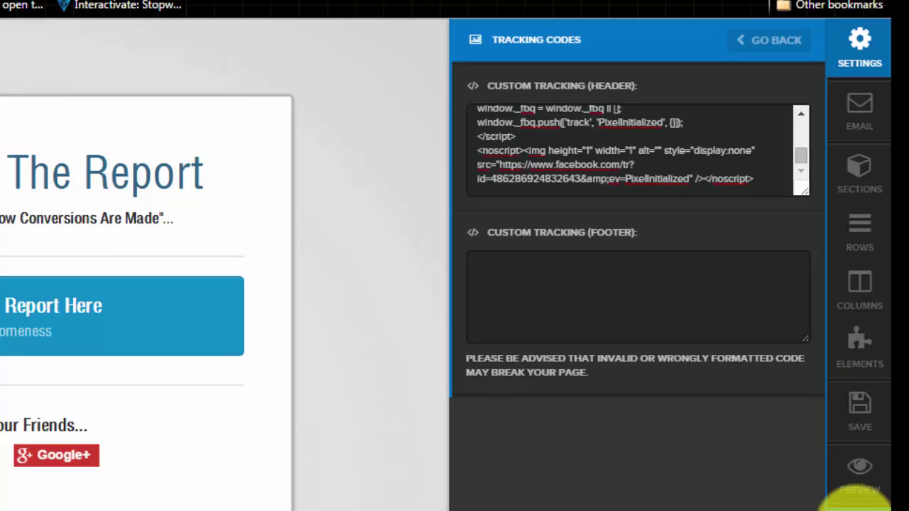
left_click(858, 506)
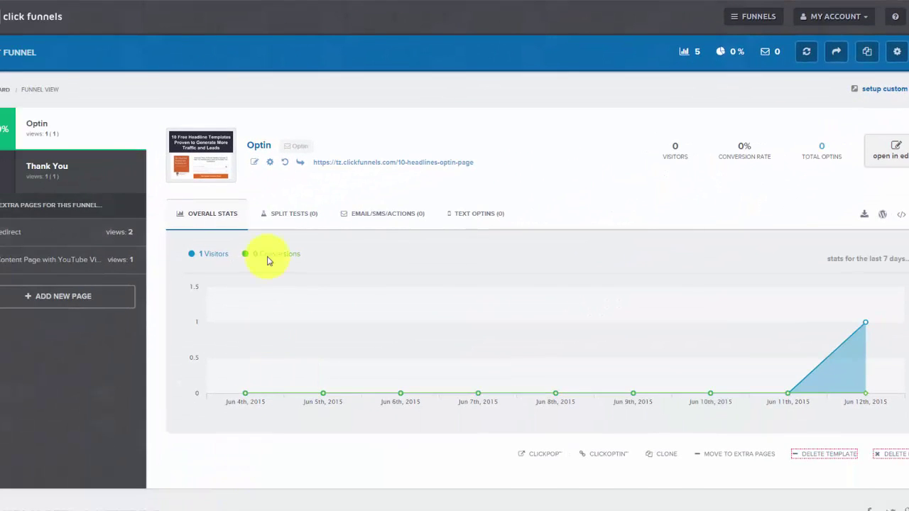
Open the live Content Page with YouTube Video from its page link and review its headline, video and body text
left_click(64, 258)
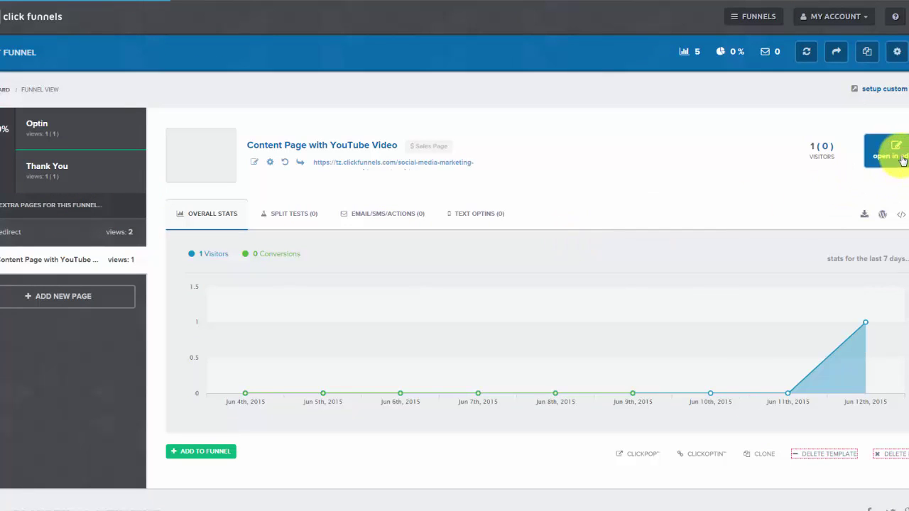
left_click(416, 168)
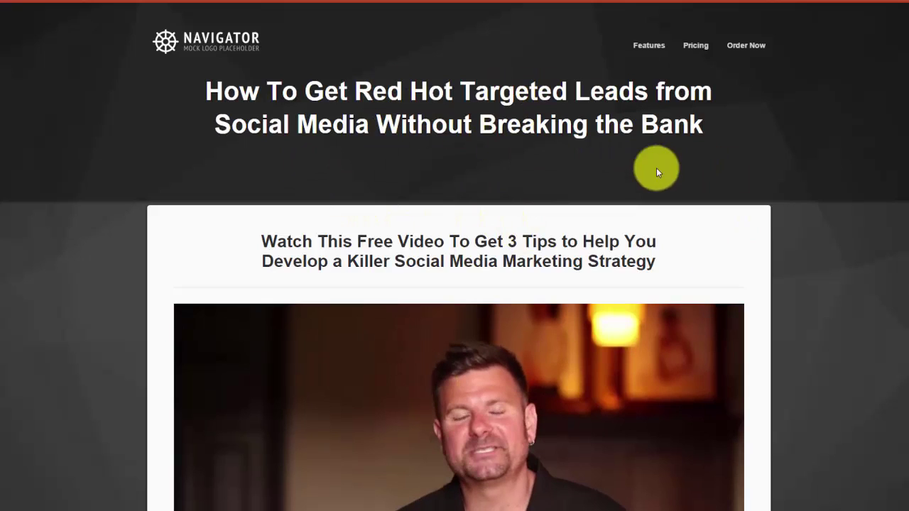
scroll(562, 187, "down", 2)
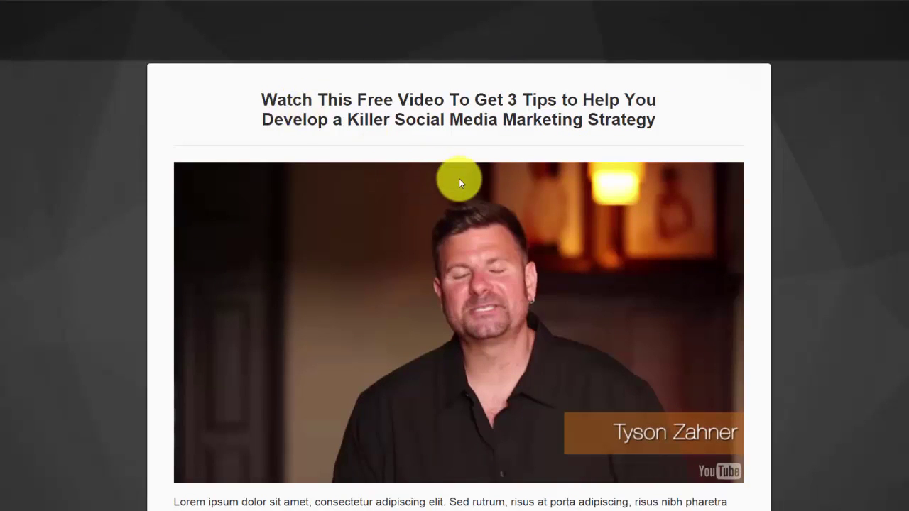
scroll(454, 180, "up", 2)
scroll(476, 174, "down", 6)
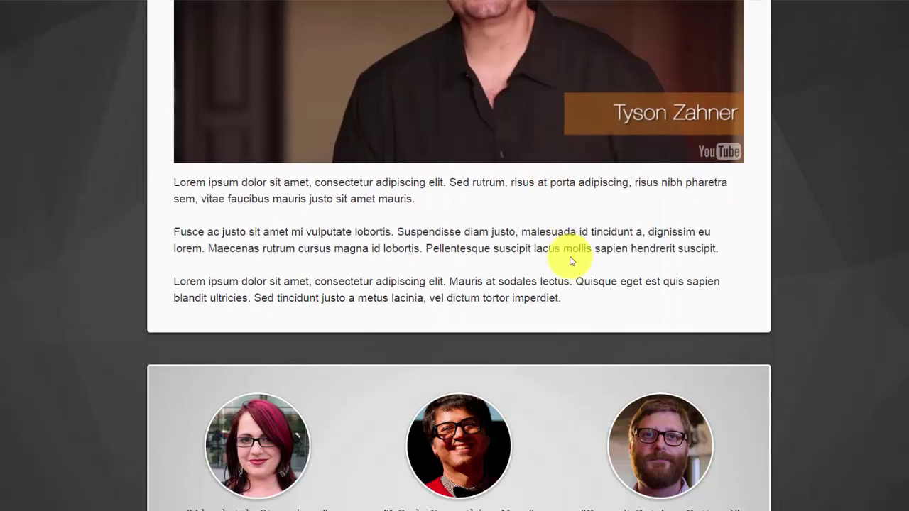
scroll(572, 261, "up", 5)
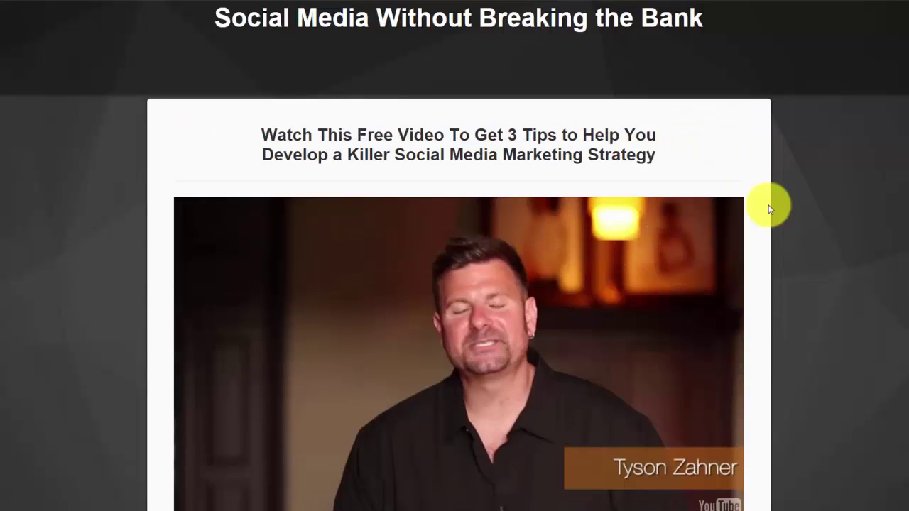
scroll(494, 273, "up", 2)
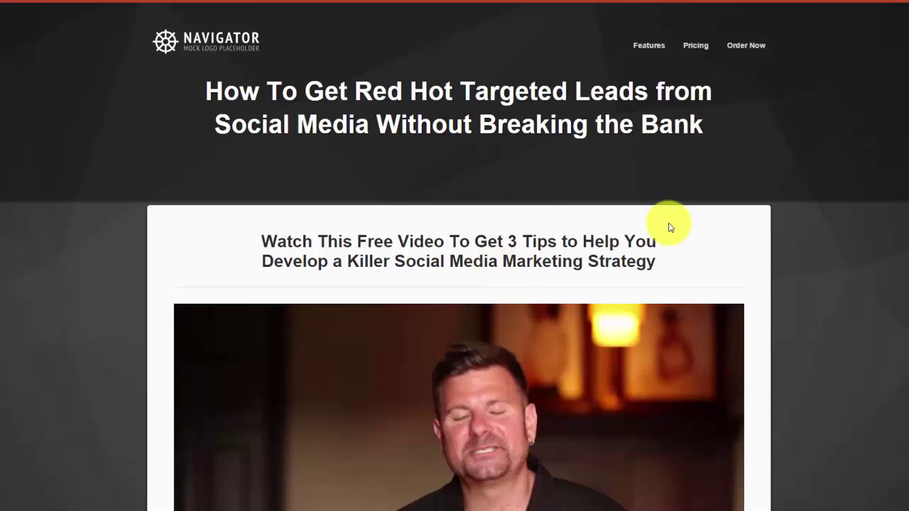
scroll(676, 223, "down", 3)
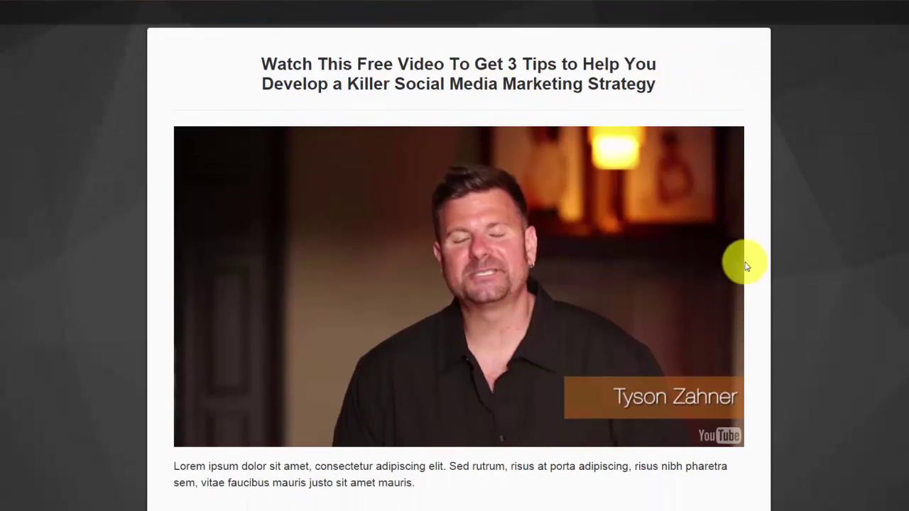
scroll(771, 263, "up", 3)
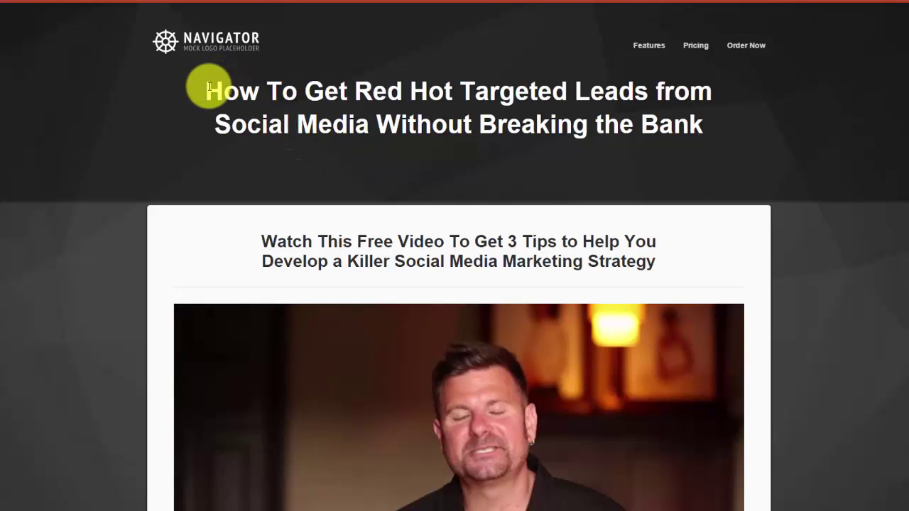
scroll(689, 192, "down", 4)
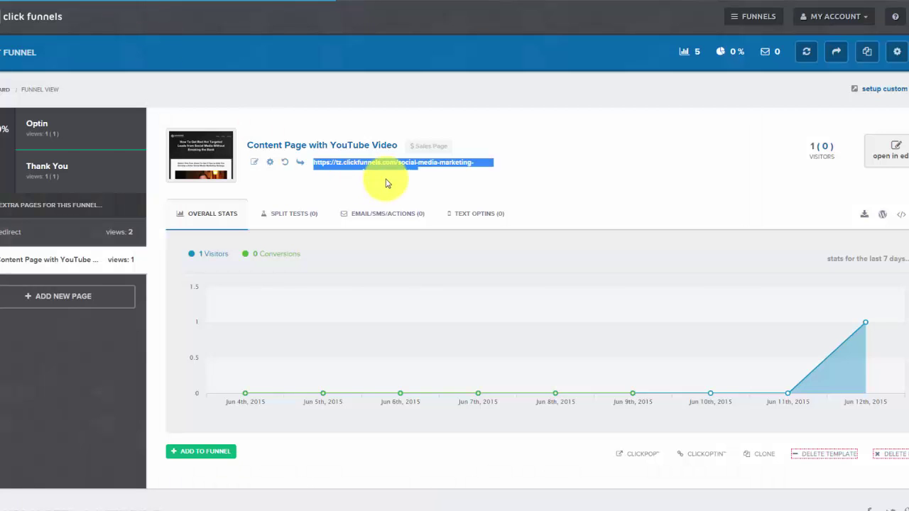
Open the live Optin page from its 10-headlines-optin-page link
left_click(76, 125)
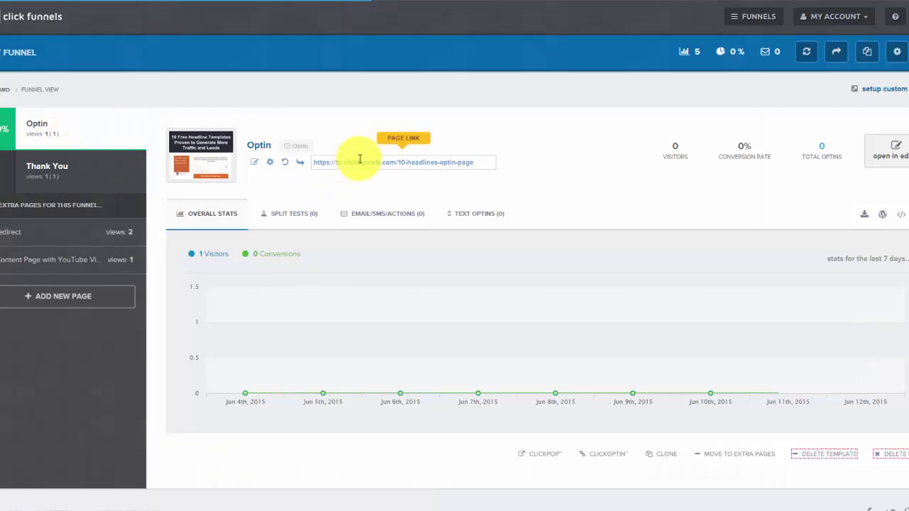
left_click(360, 159)
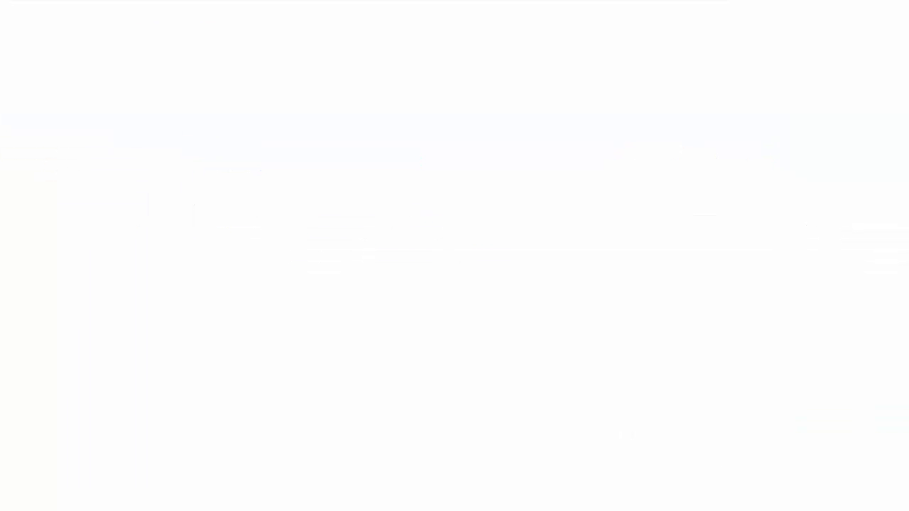